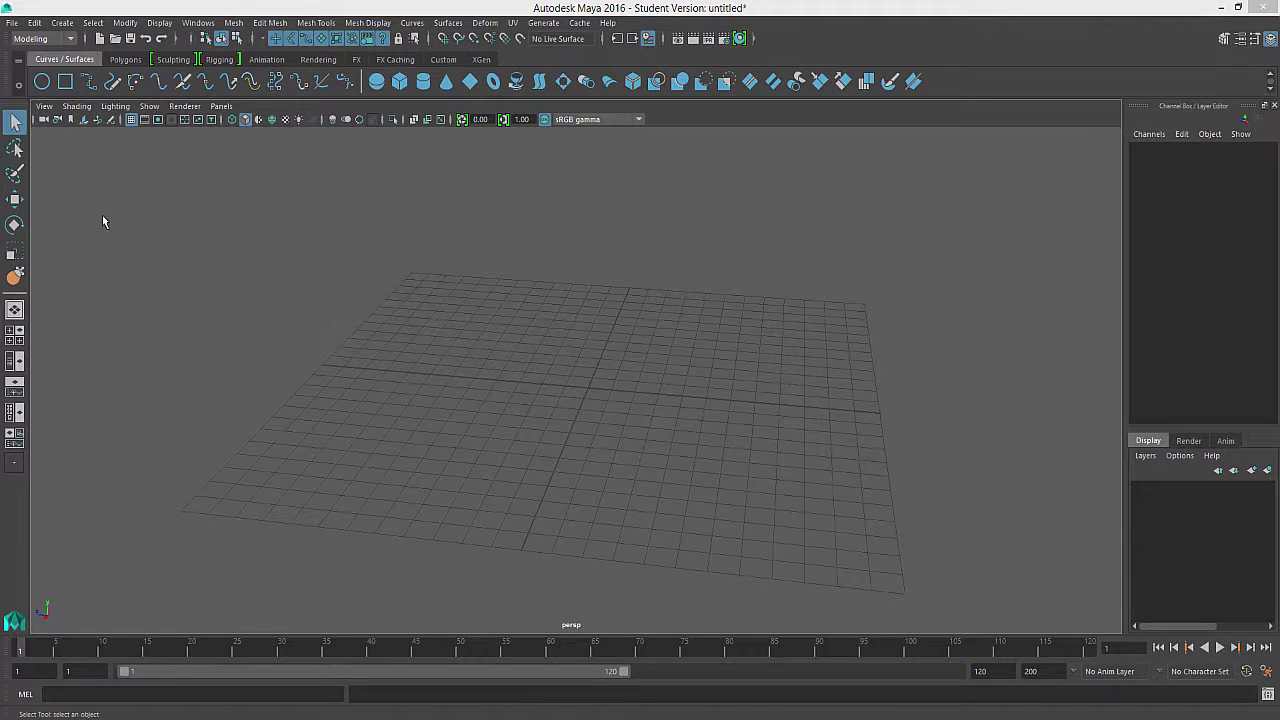
- Turn on Interactive Creation for polygon primitives
click(15, 277)
click(16, 124)
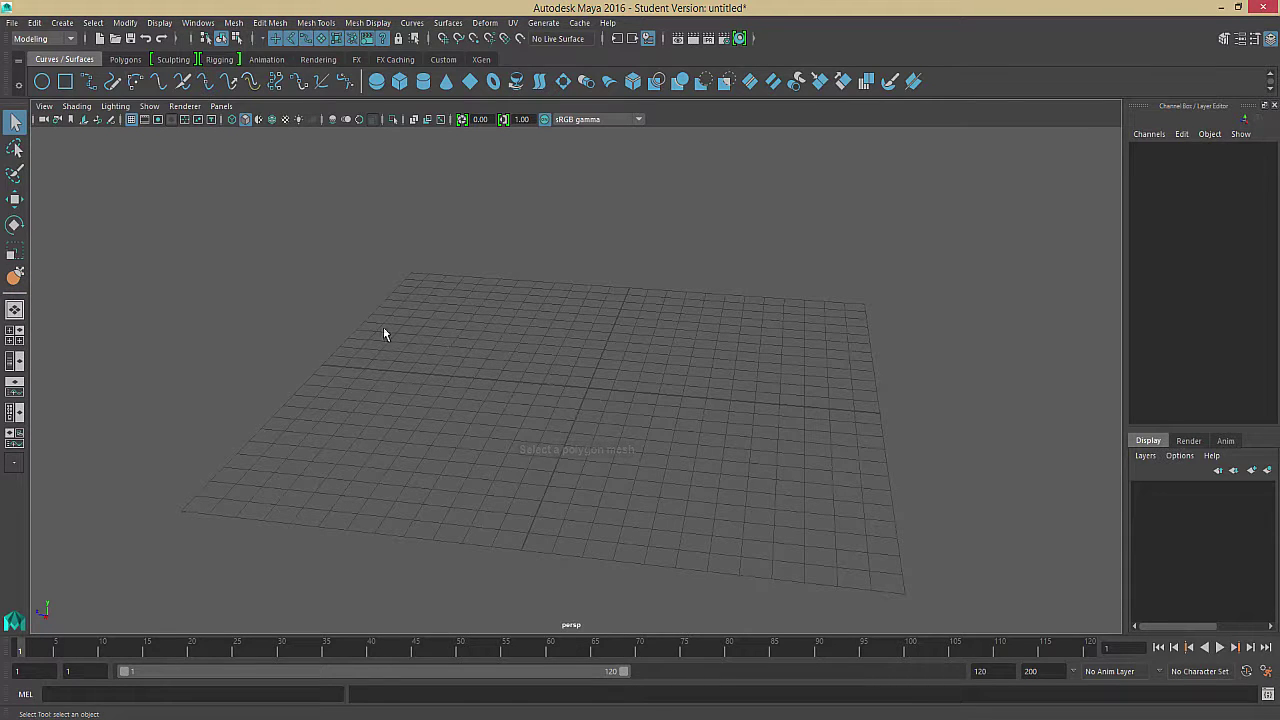
click(62, 22)
mouse_move(108, 74)
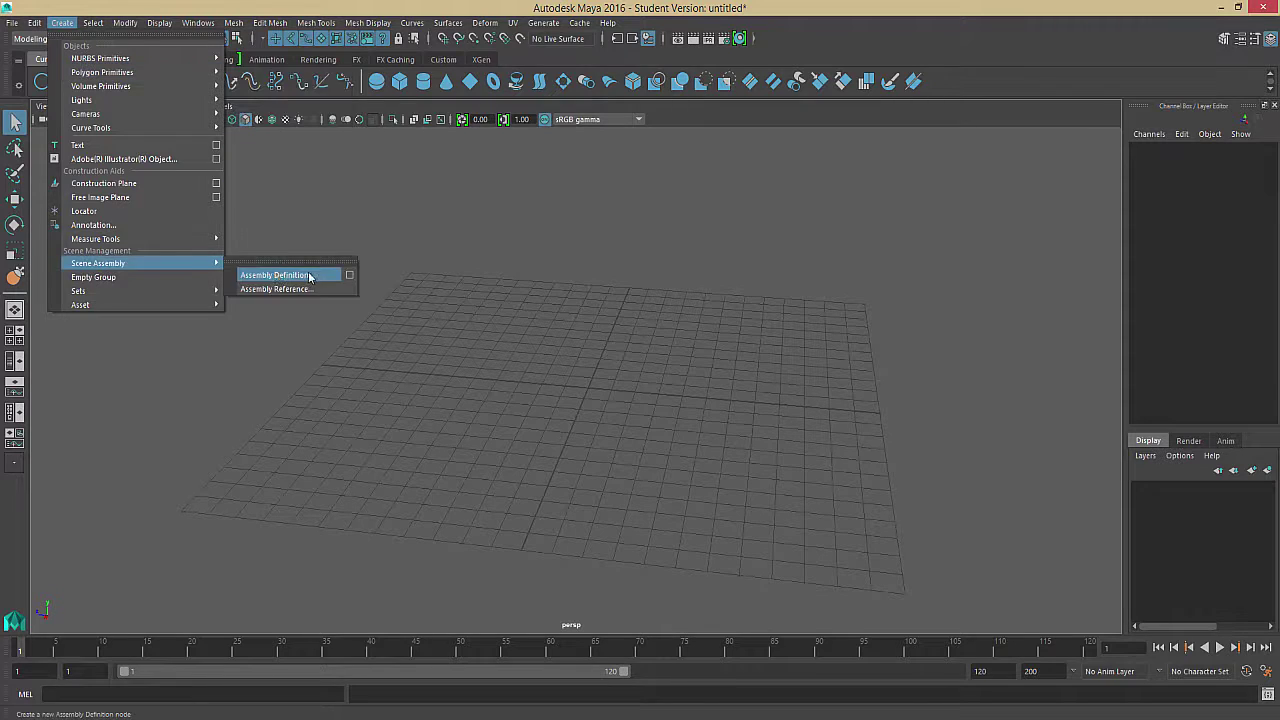
mouse_move(170, 72)
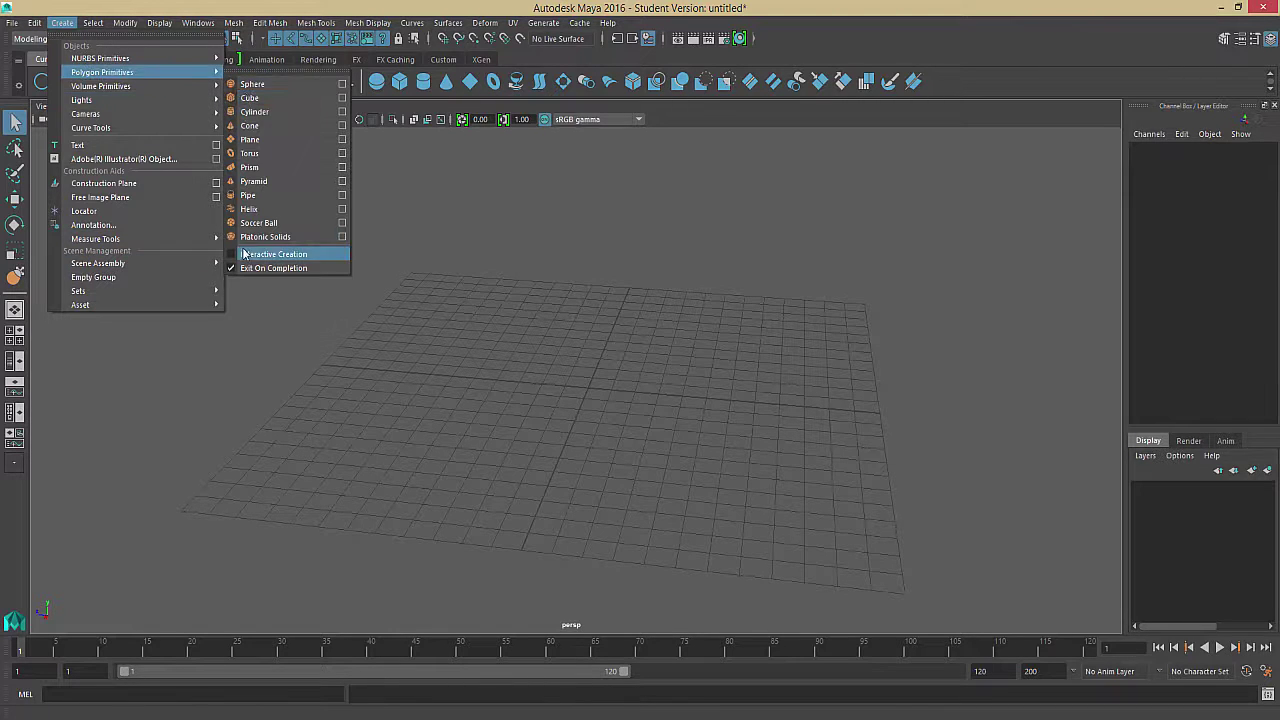
click(240, 254)
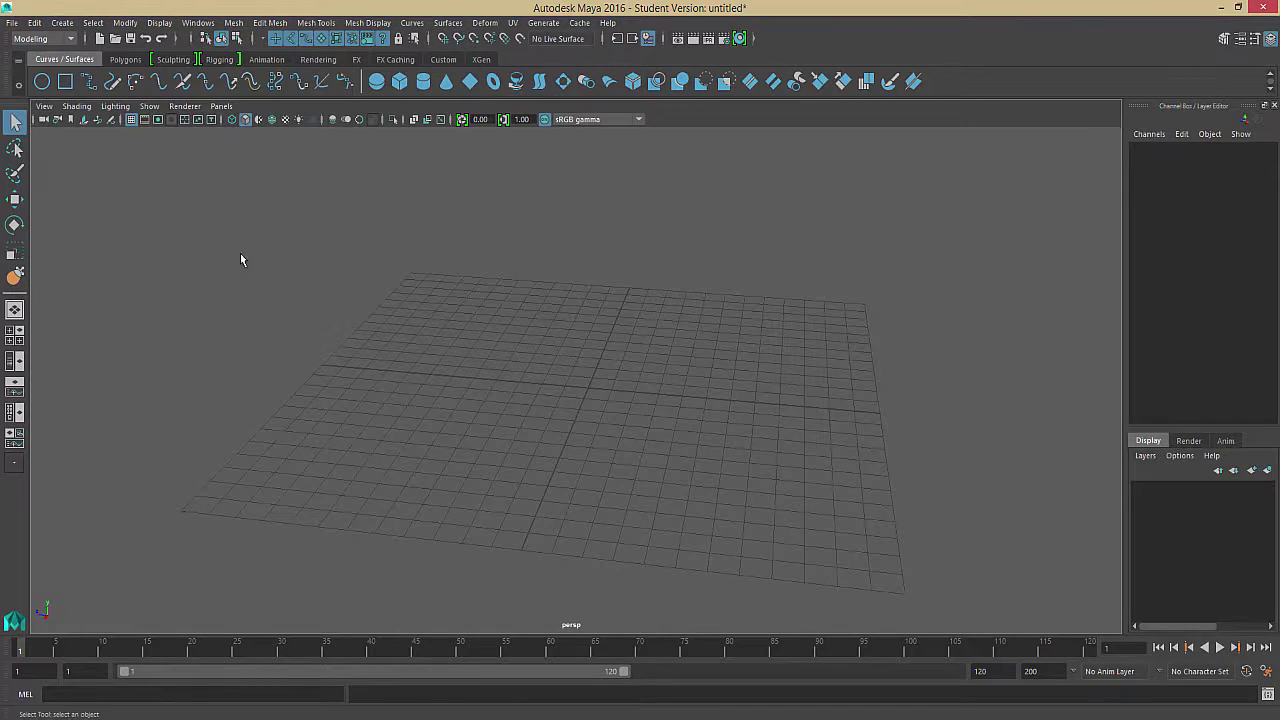
- Draw a polygon cube on the grid, about 5.7 wide, 8.9 deep and 3.0 high
click(62, 22)
mouse_move(96, 76)
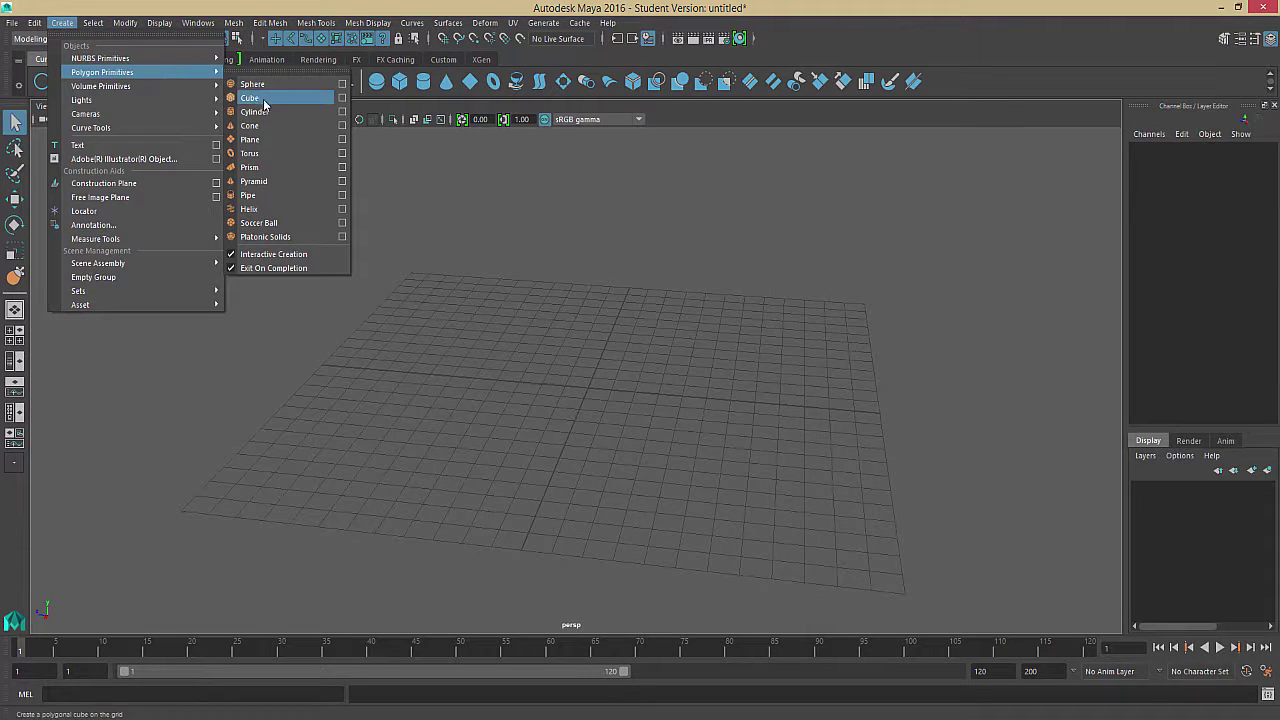
click(250, 98)
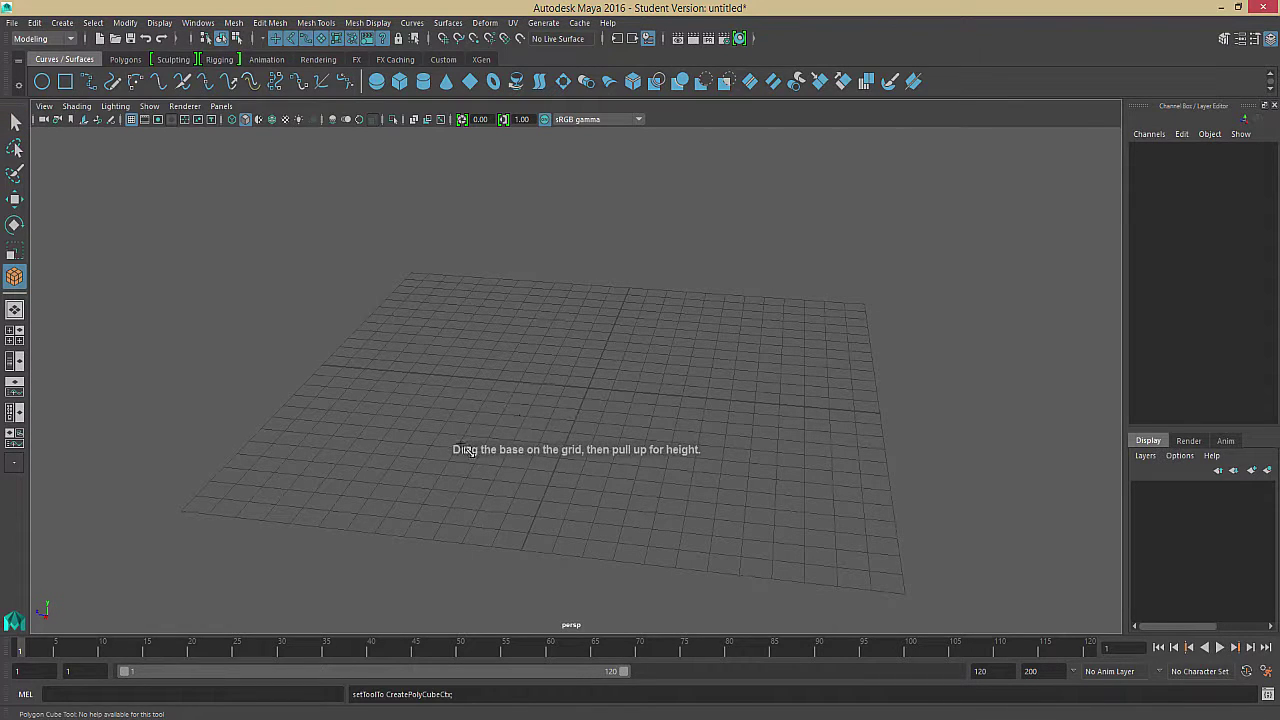
drag(461, 443, 667, 404)
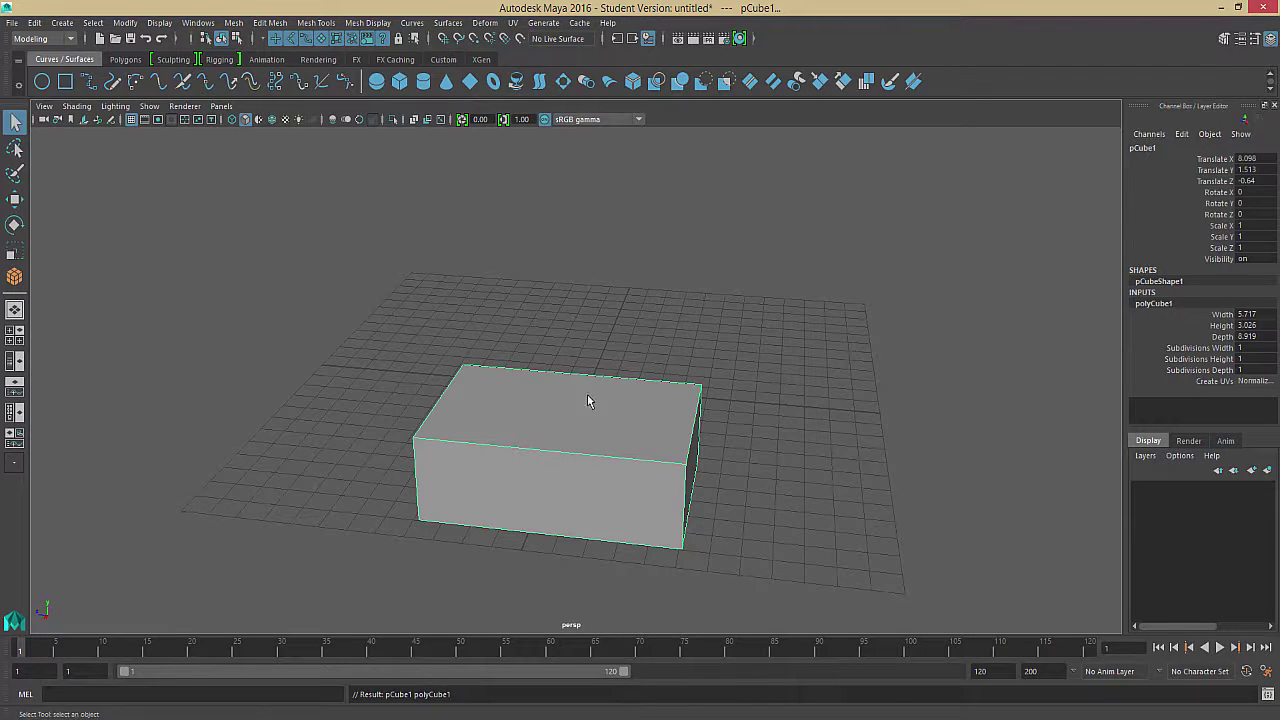
- Rename the new cube as myCube
double_click(1140, 150)
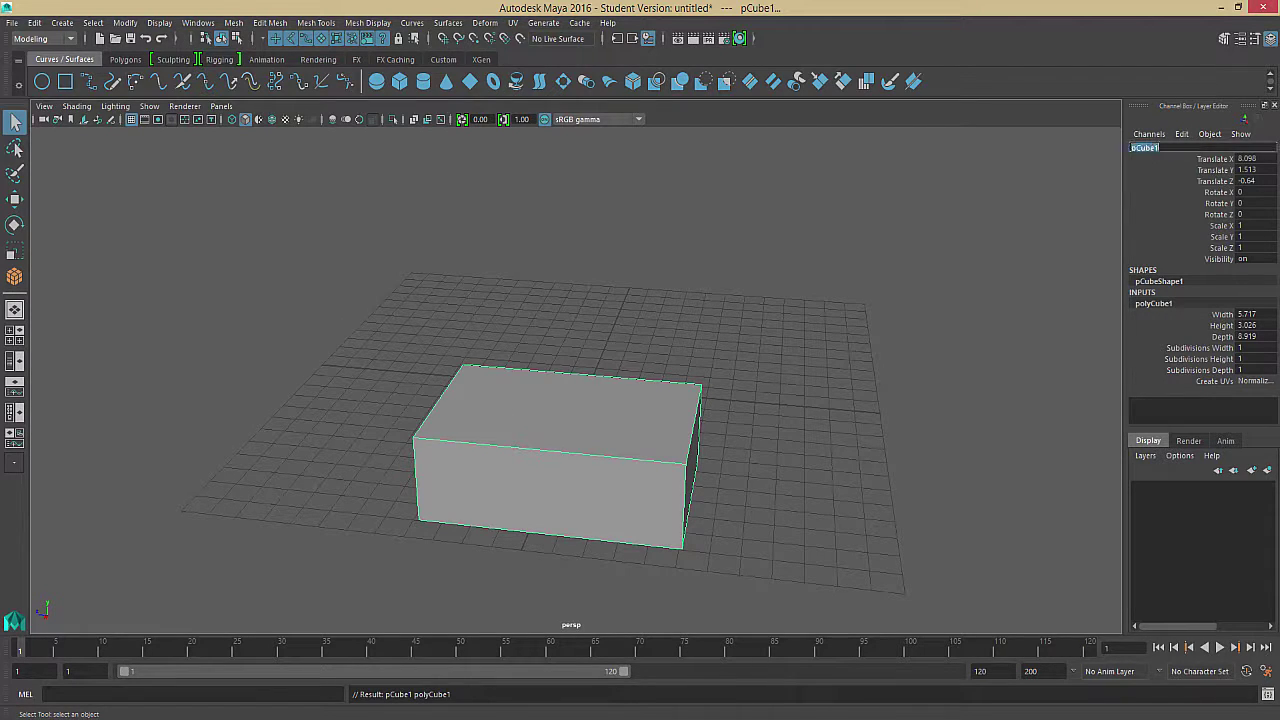
text(m)
click(1205, 182)
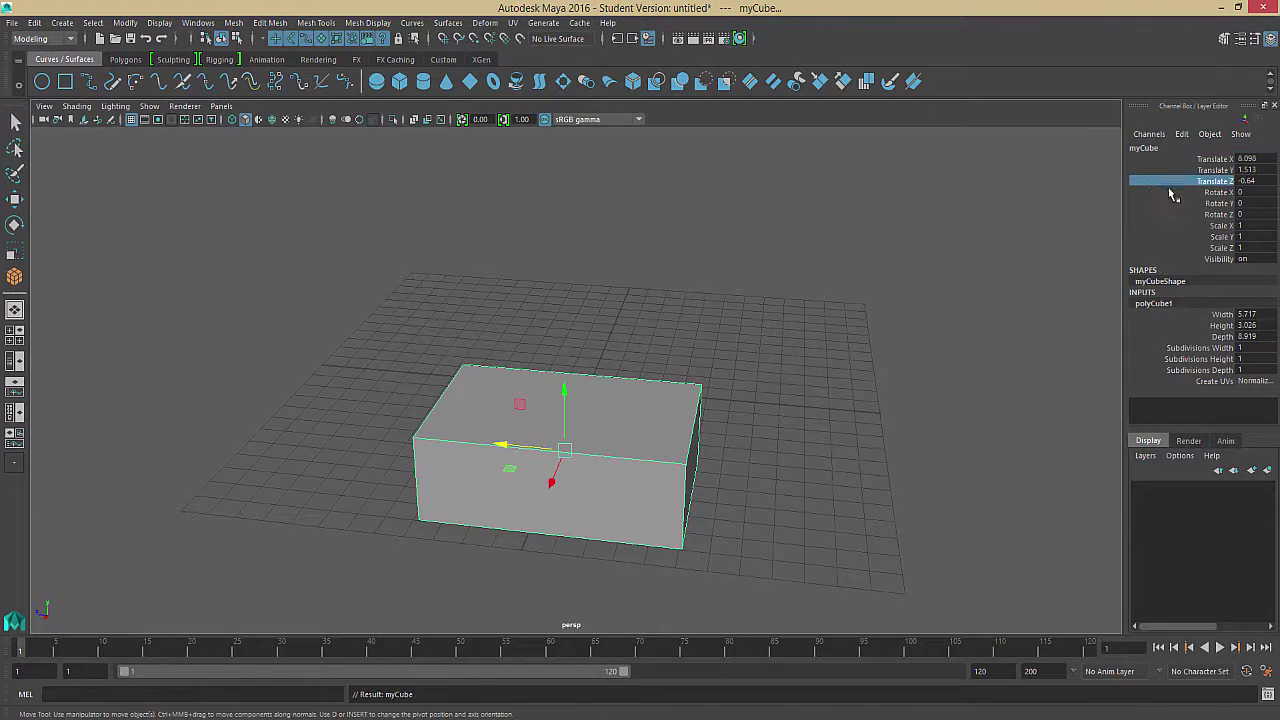
- Examine myCube's translate, rotate and scale channels, along with its width, height, depth and subdivision inputs
click(1220, 159)
drag(1221, 163, 1221, 182)
click(1220, 164)
click(1222, 181)
click(1218, 193)
click(1220, 203)
click(1218, 214)
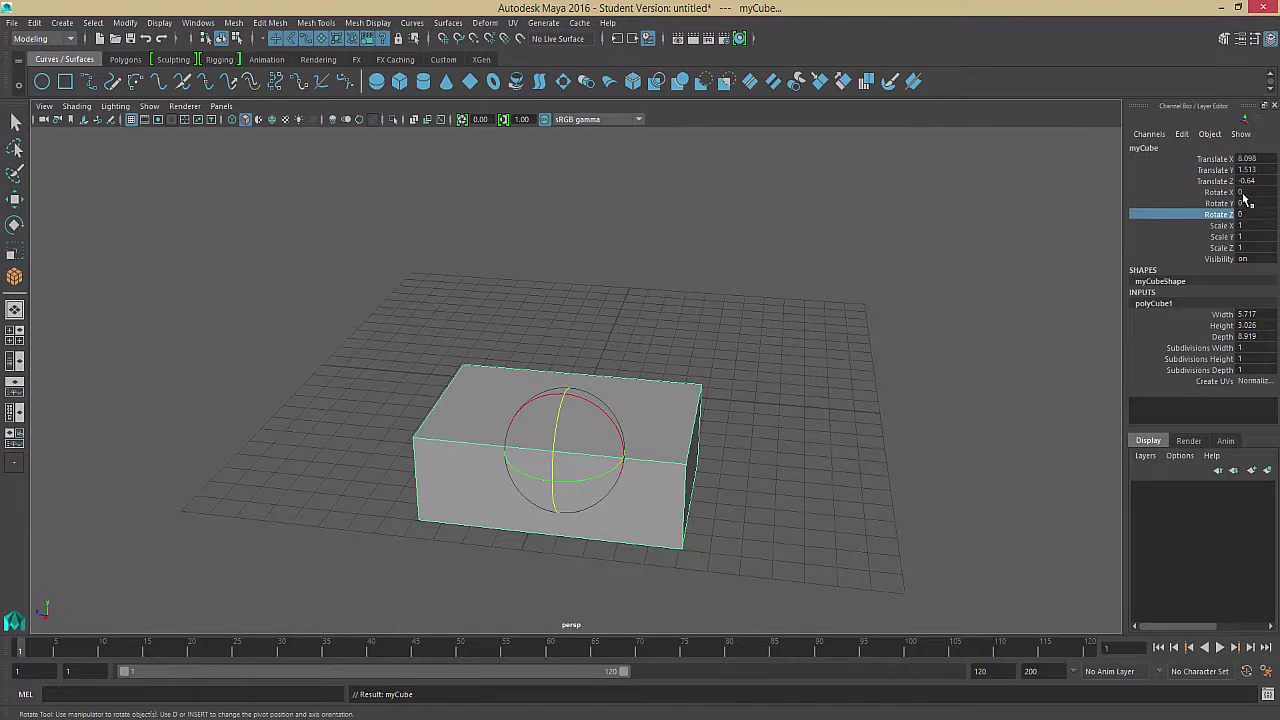
drag(1245, 192, 1248, 214)
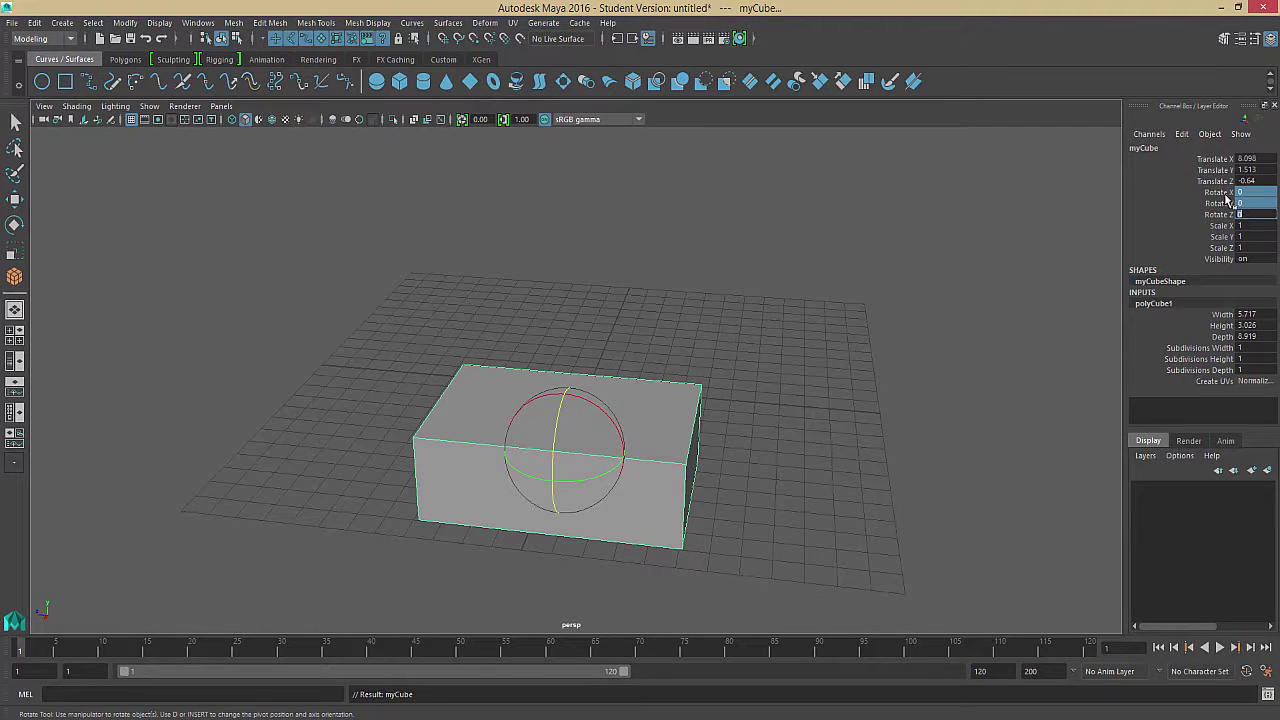
click(1220, 226)
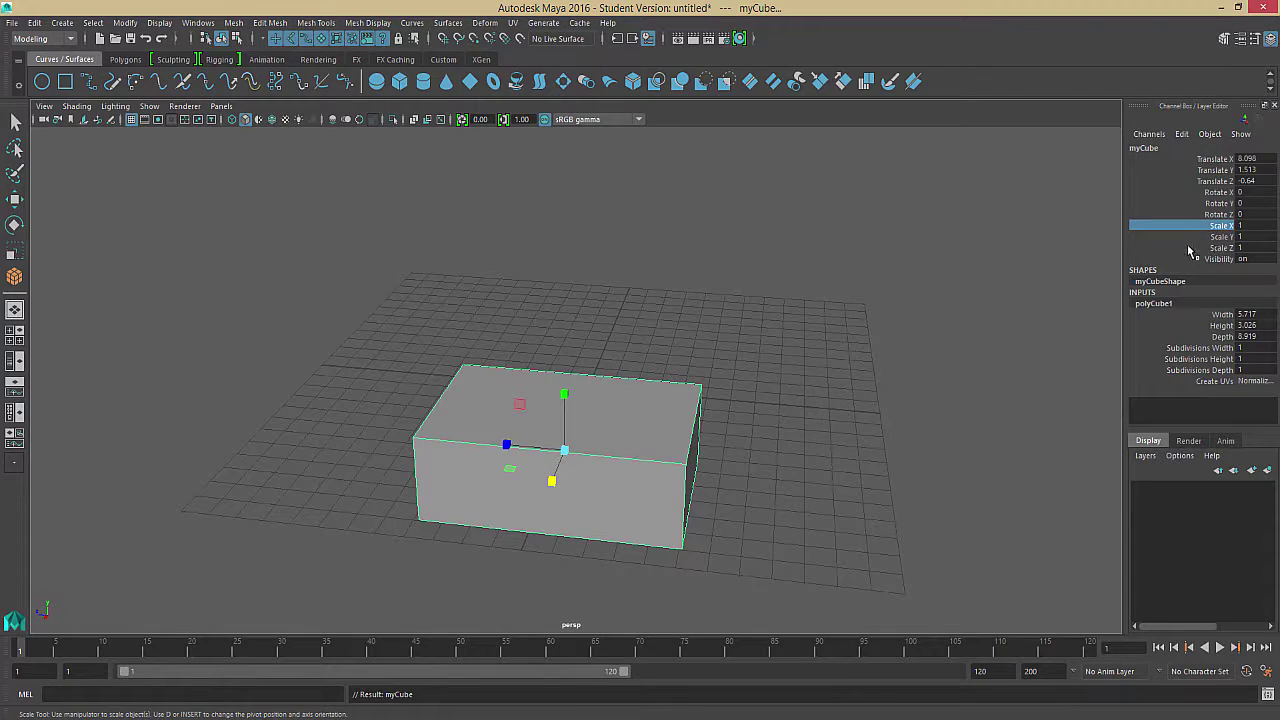
click(1145, 290)
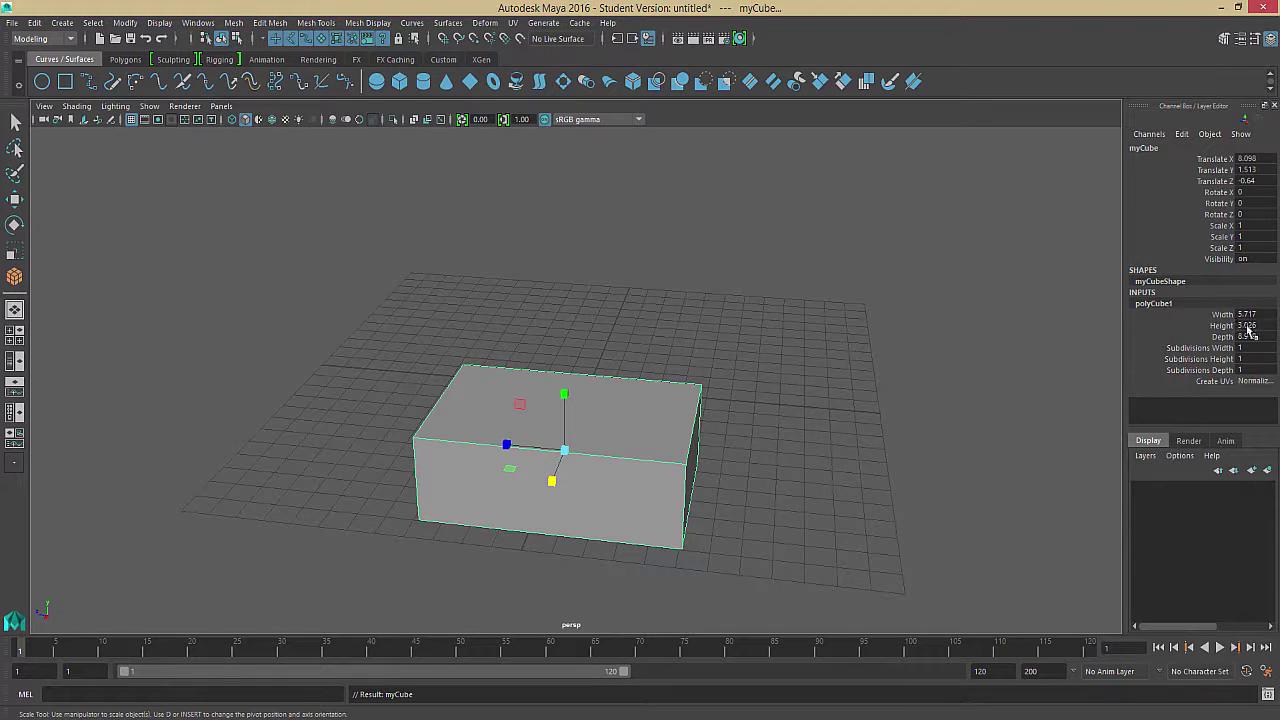
drag(1262, 315, 1262, 340)
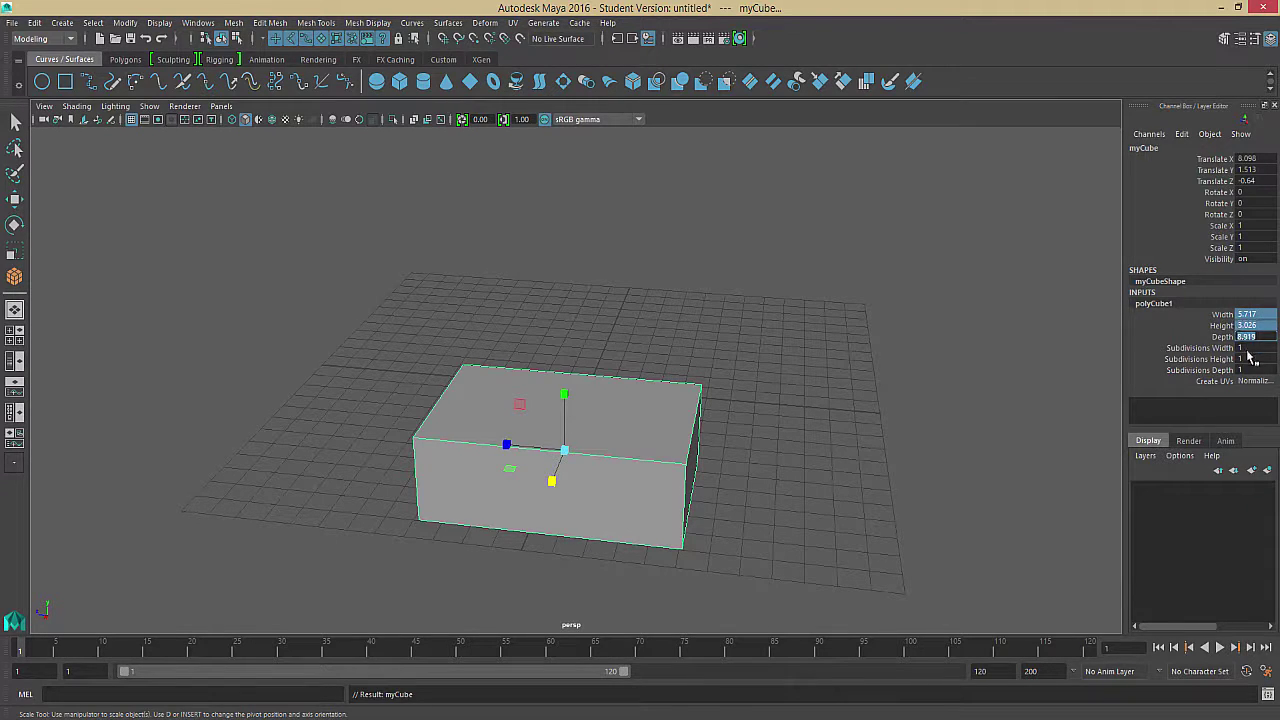
drag(1248, 348, 1250, 370)
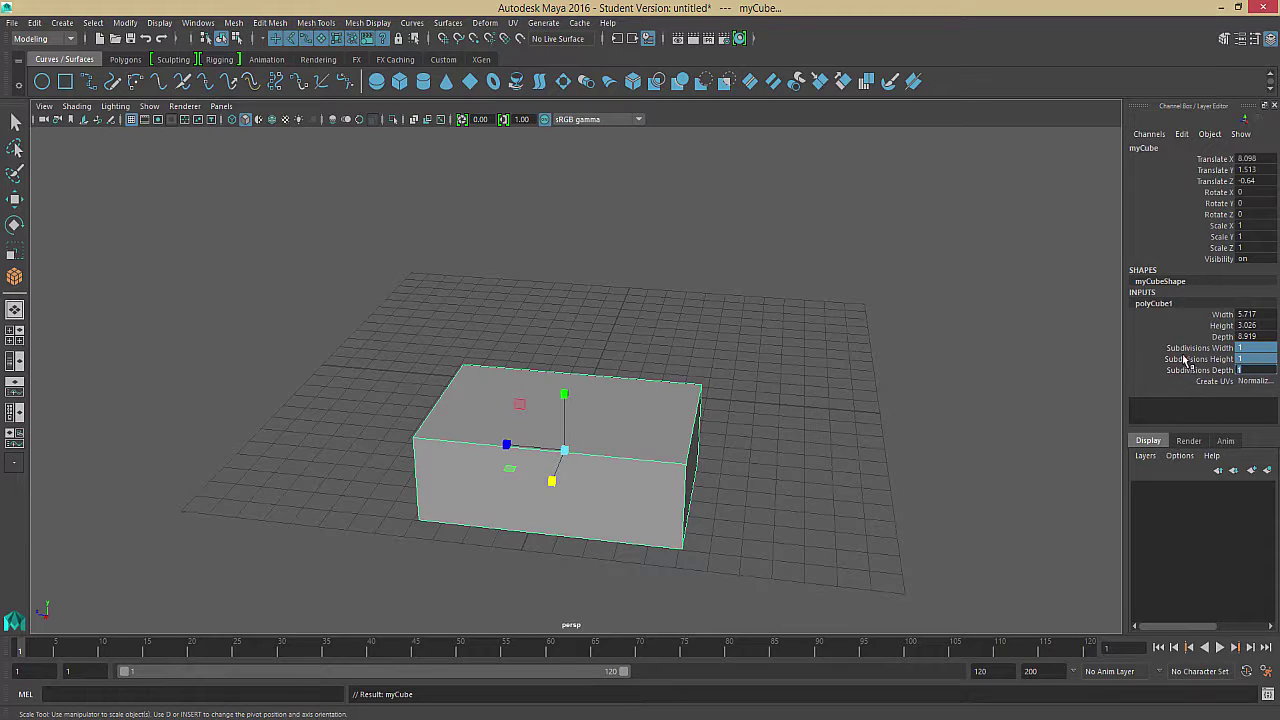
- Delete myCube from the scene
click(548, 272)
key(q)
click(536, 402)
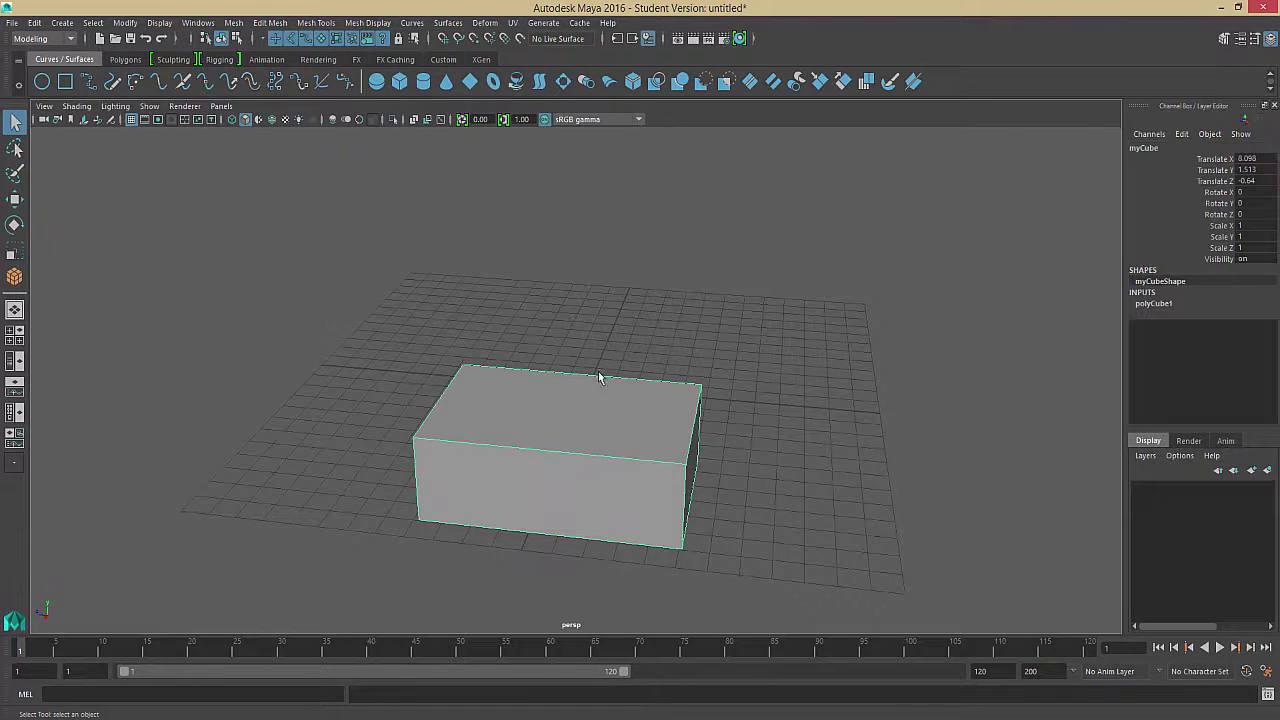
click(467, 288)
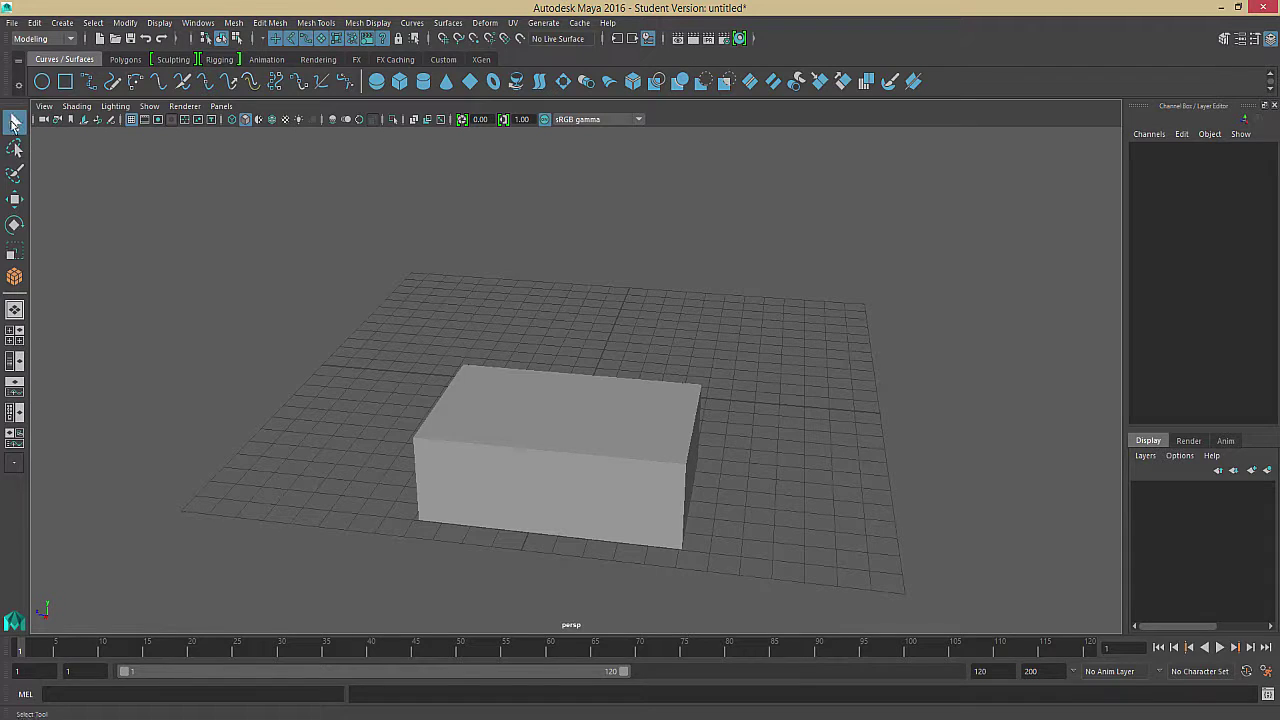
click(559, 406)
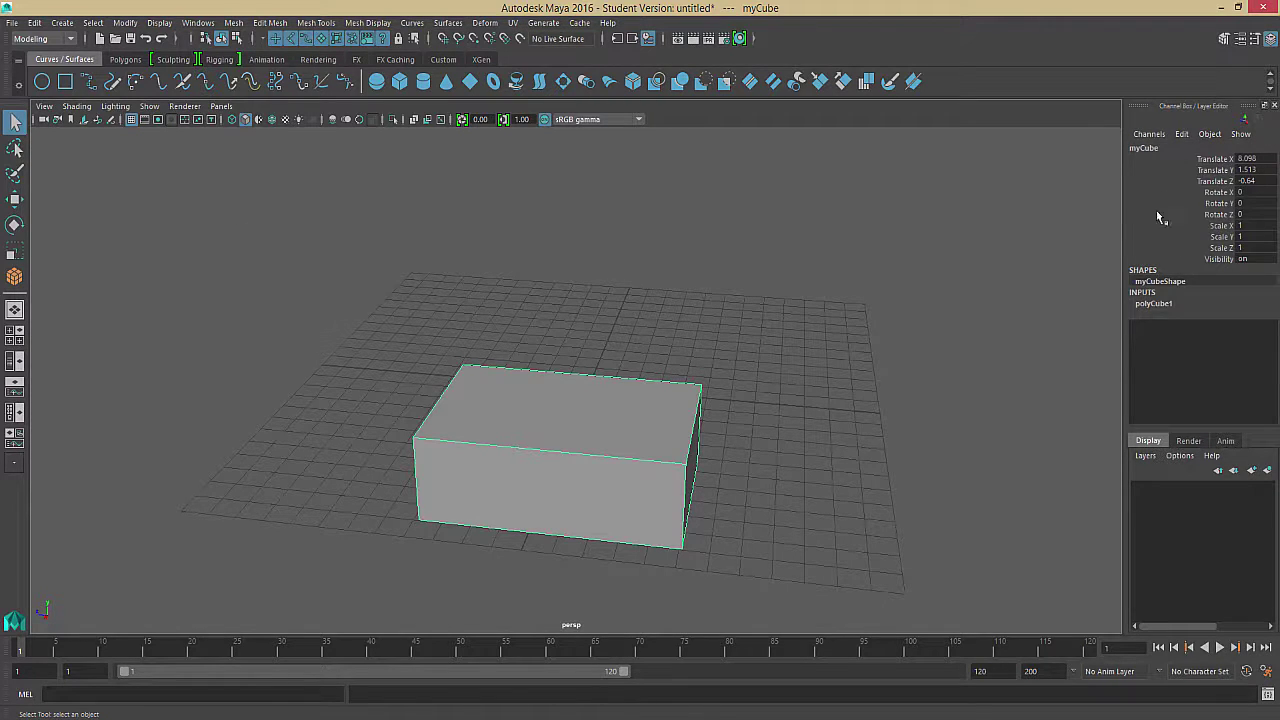
click(670, 362)
click(585, 405)
key(Delete)
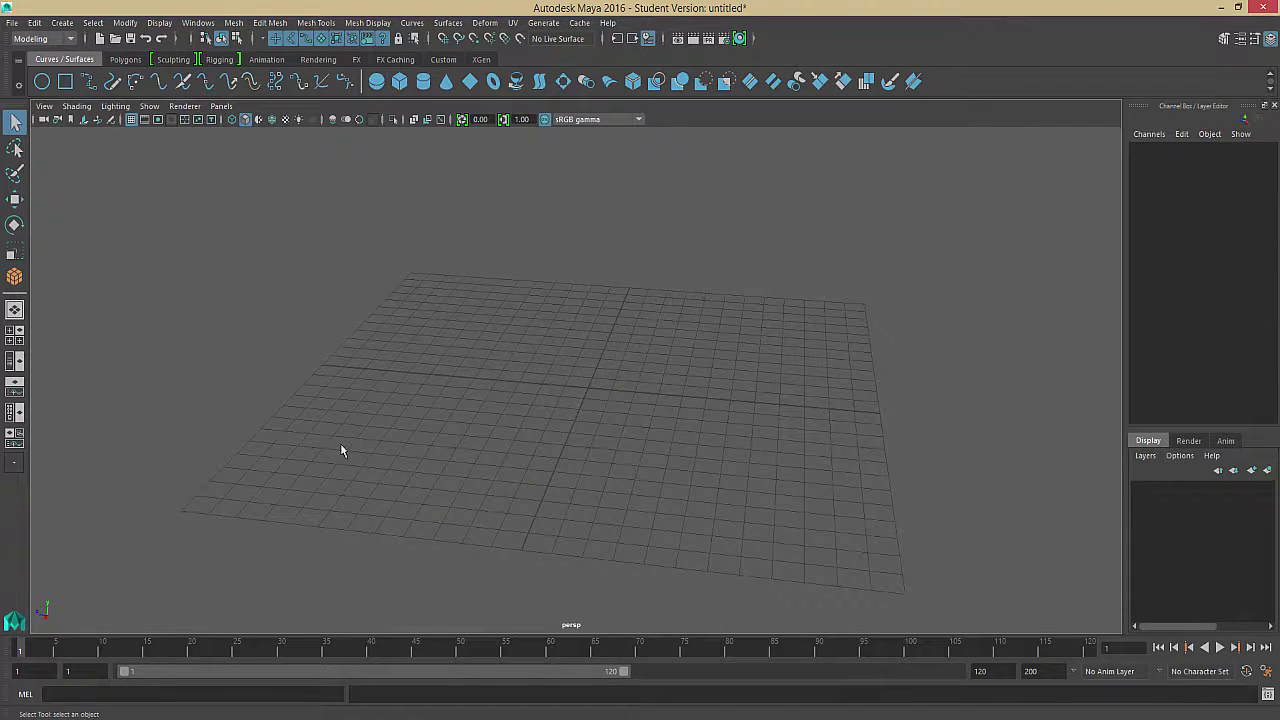
- Turn off Interactive Creation for polygon primitives
click(62, 22)
mouse_move(86, 73)
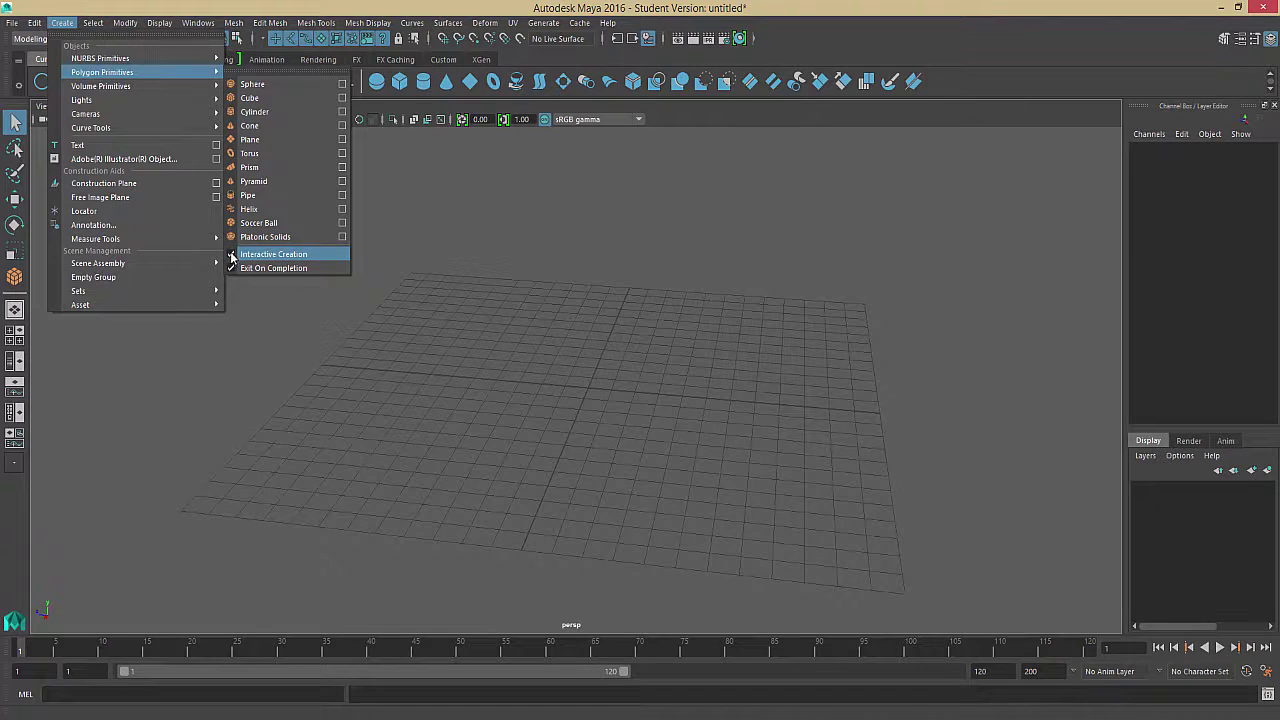
click(233, 256)
- Create a default 1 × 1 × 1 polygon cube at the origin
click(63, 23)
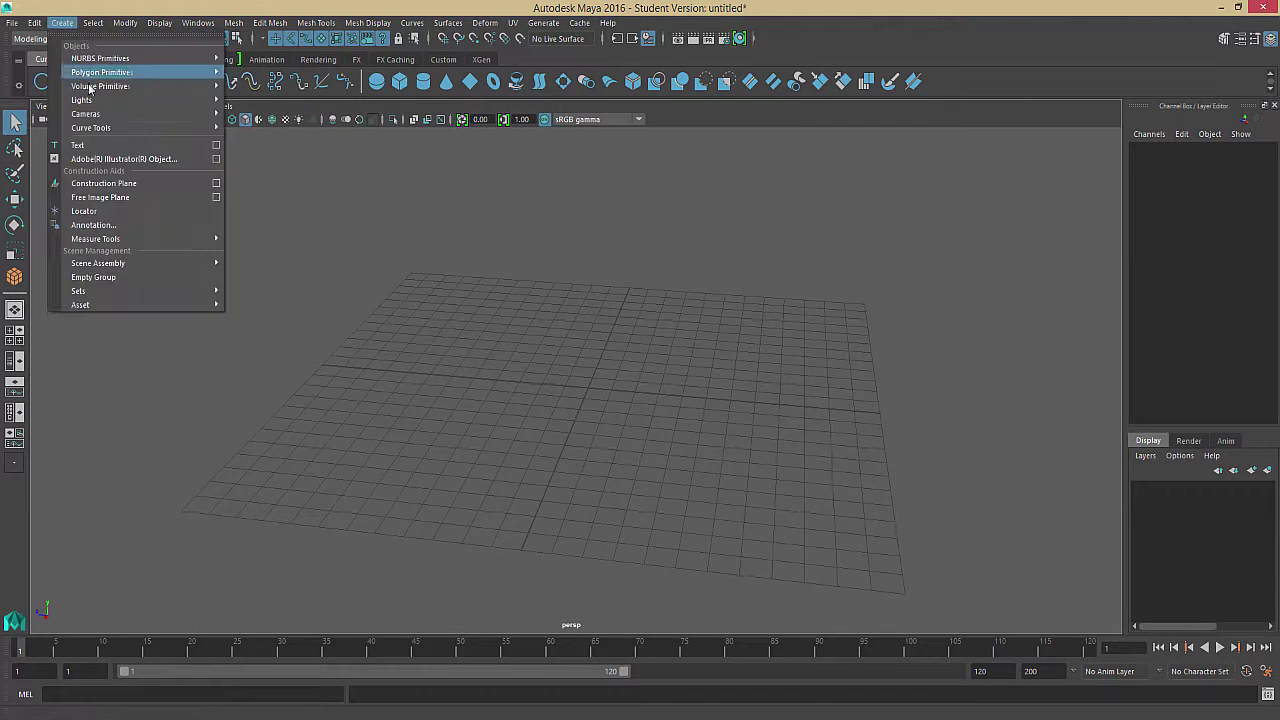
mouse_move(101, 77)
click(246, 97)
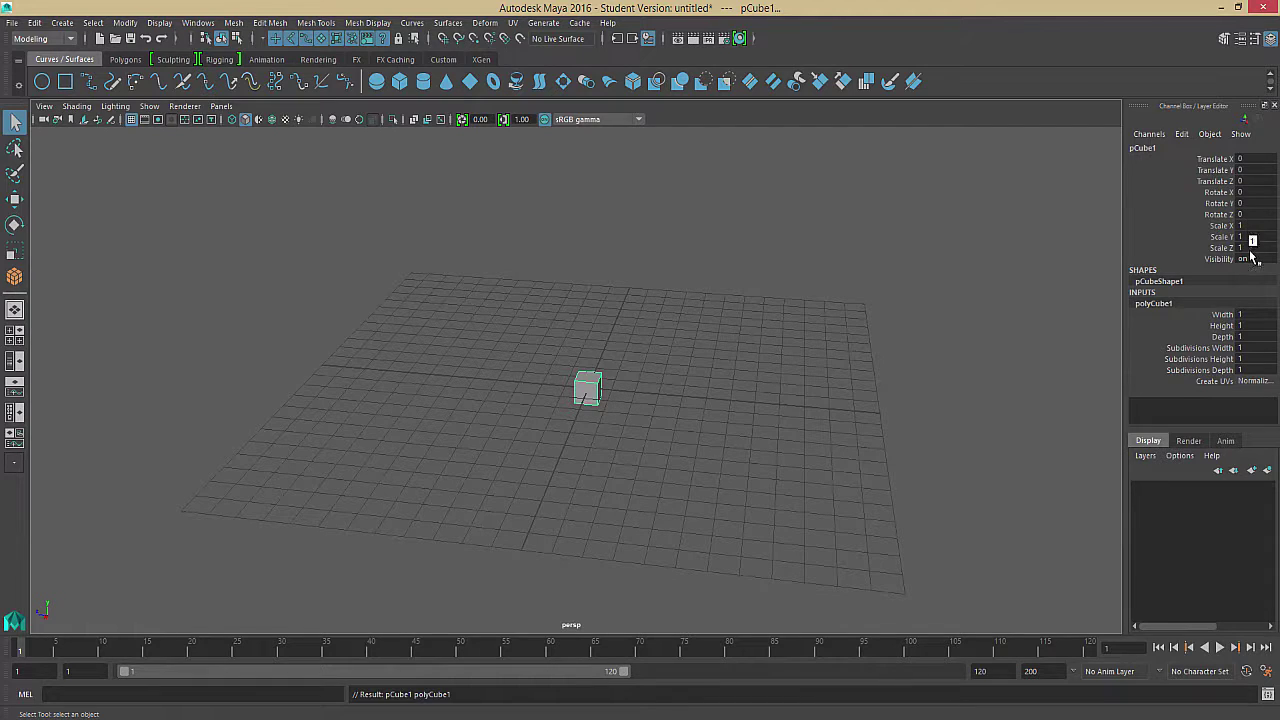
- Frame the selected cube in the perspective view and examine it from different angles and distances
click(629, 357)
click(585, 385)
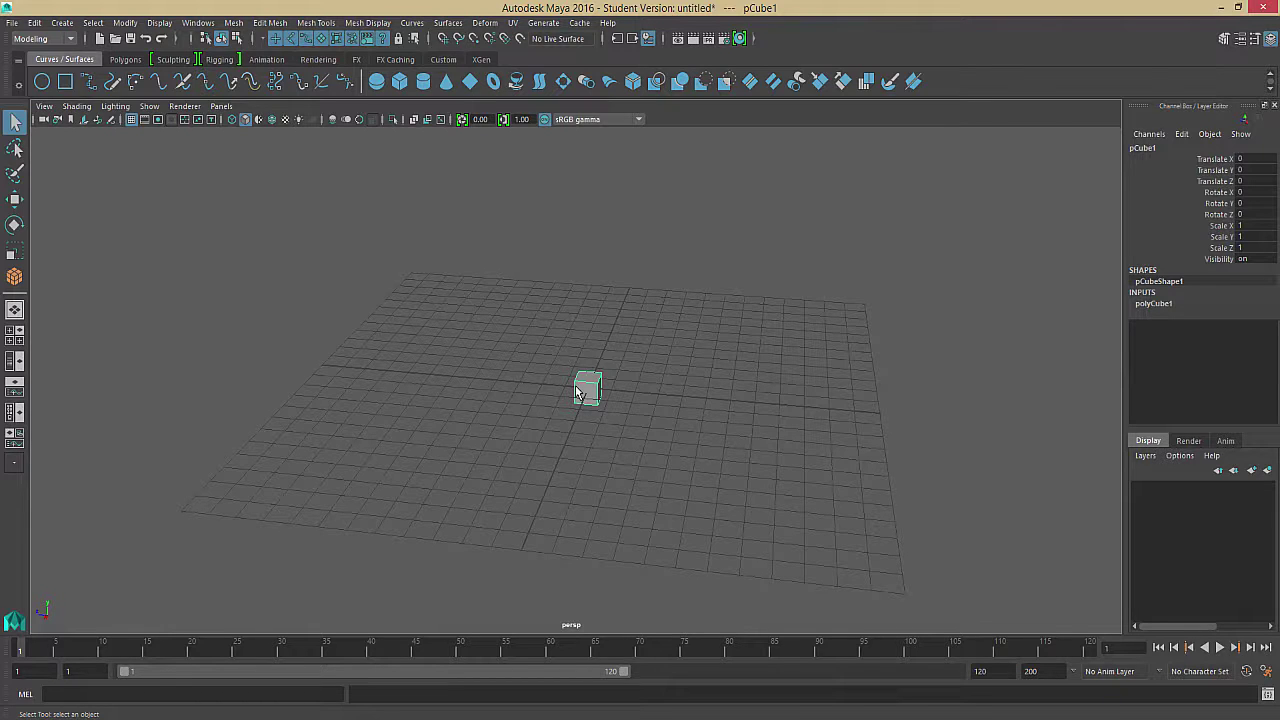
key(f)
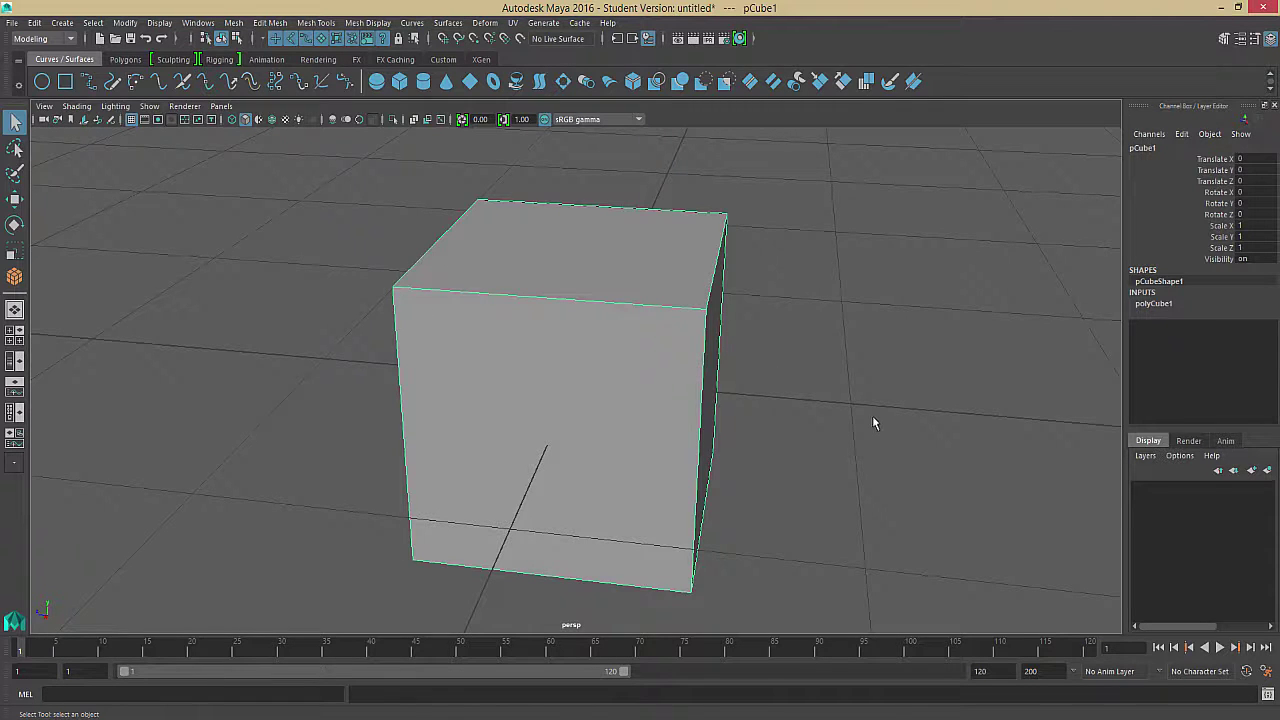
alt+drag(865, 407, 900, 400)
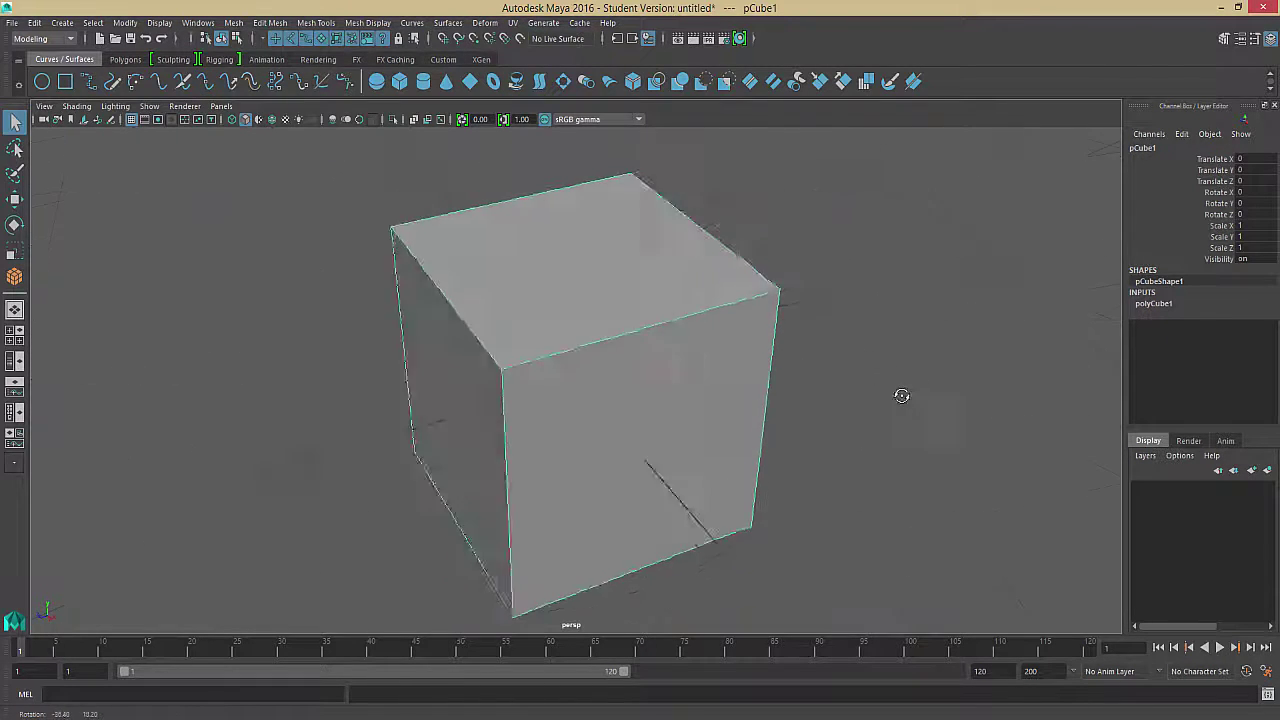
alt+right_drag(900, 400, 790, 386)
alt+drag(790, 386, 661, 328)
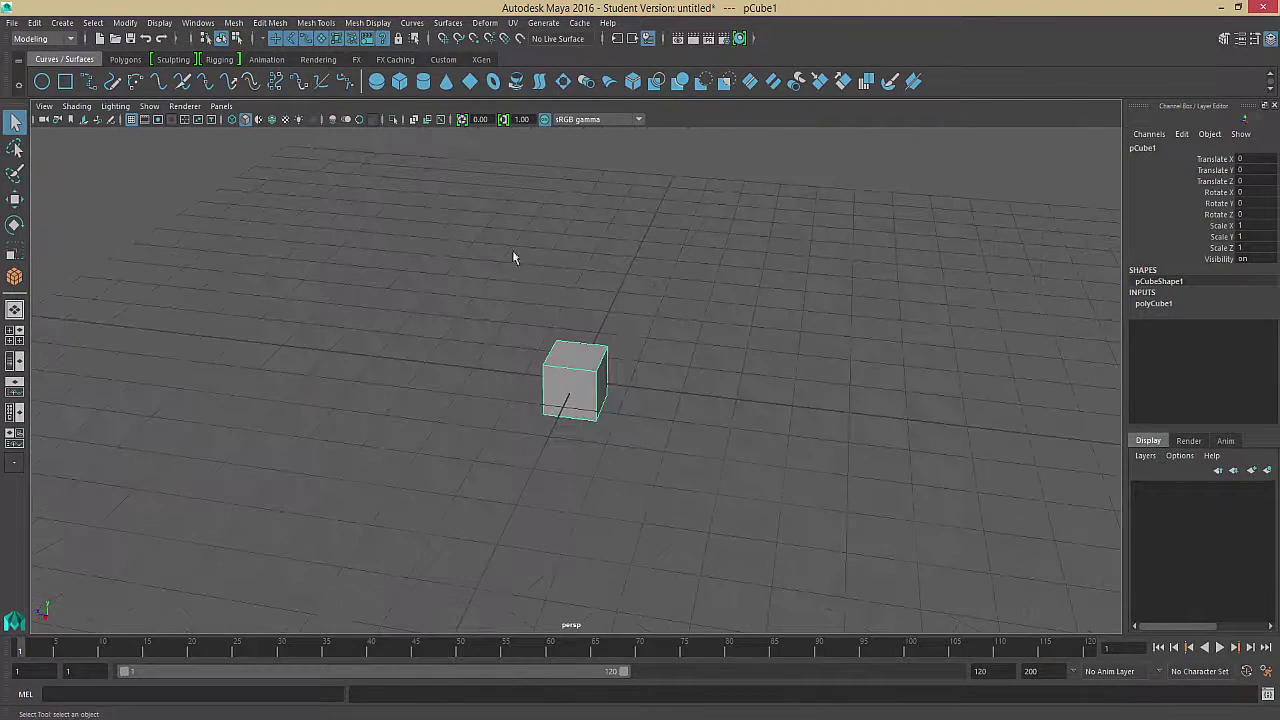
click(596, 344)
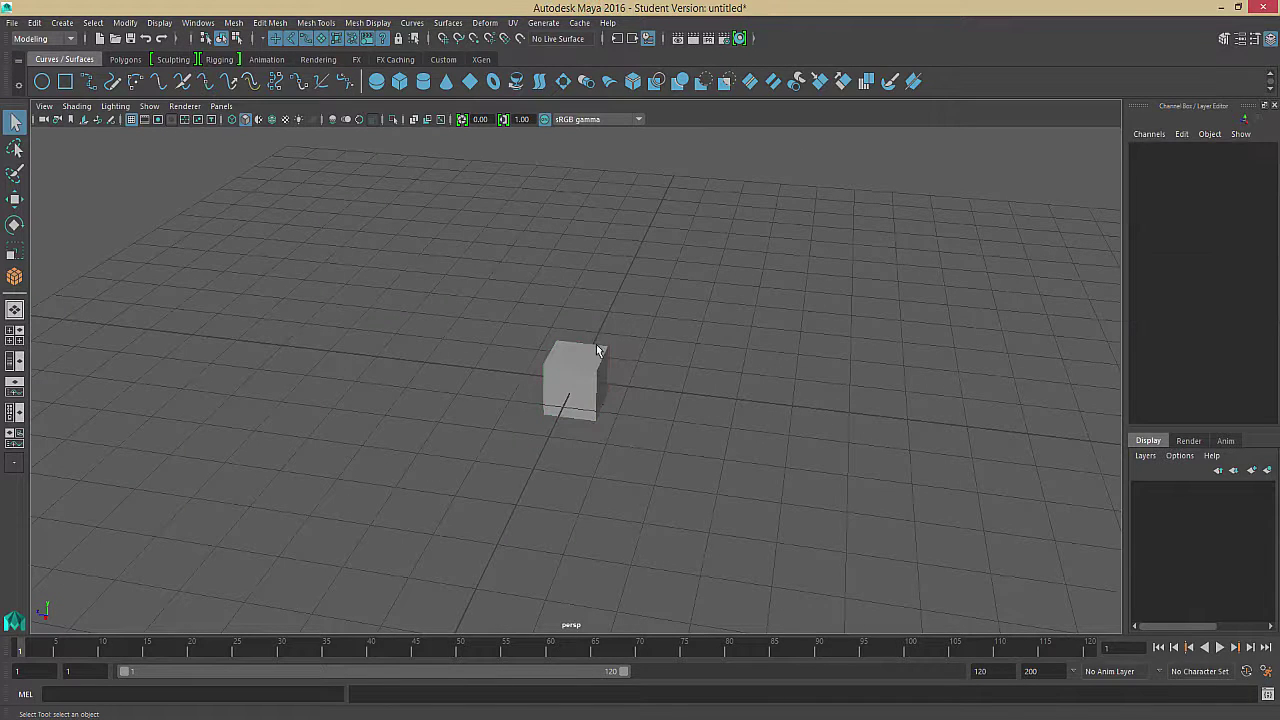
click(597, 366)
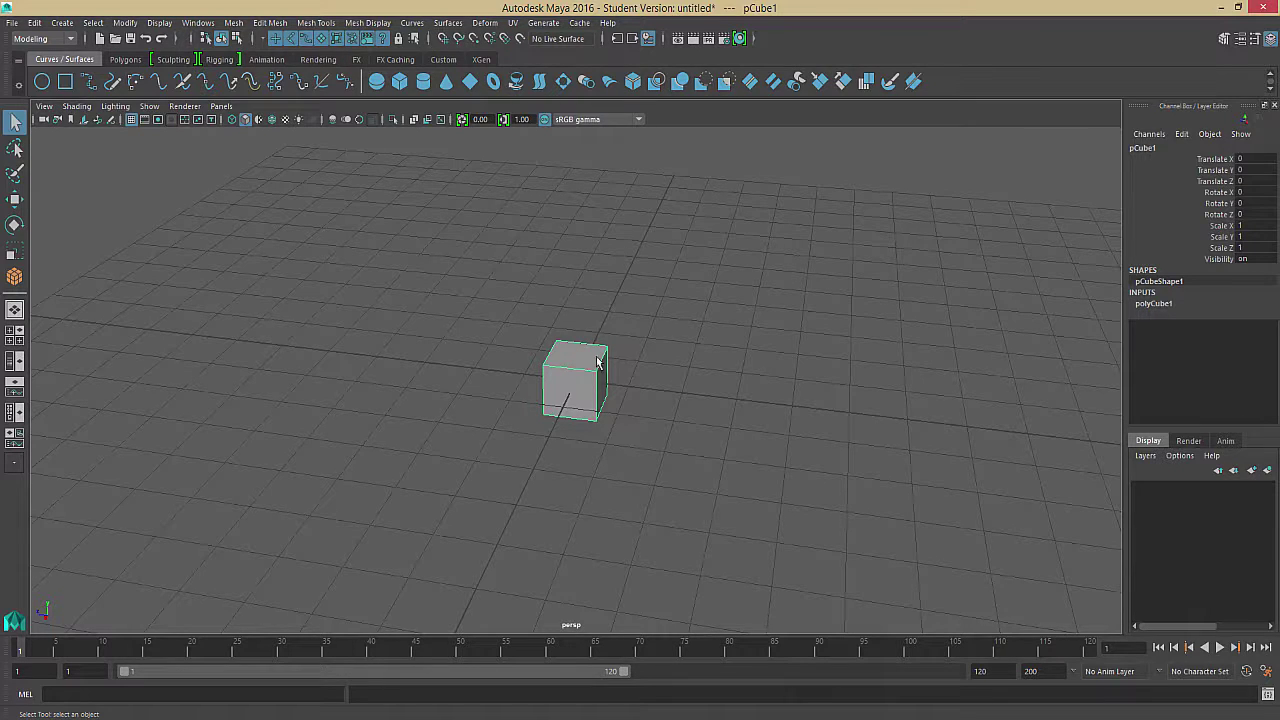
- Move the cube down along the Y axis to about -2.01 with the Move tool and reset its Translate Y to 0
click(15, 200)
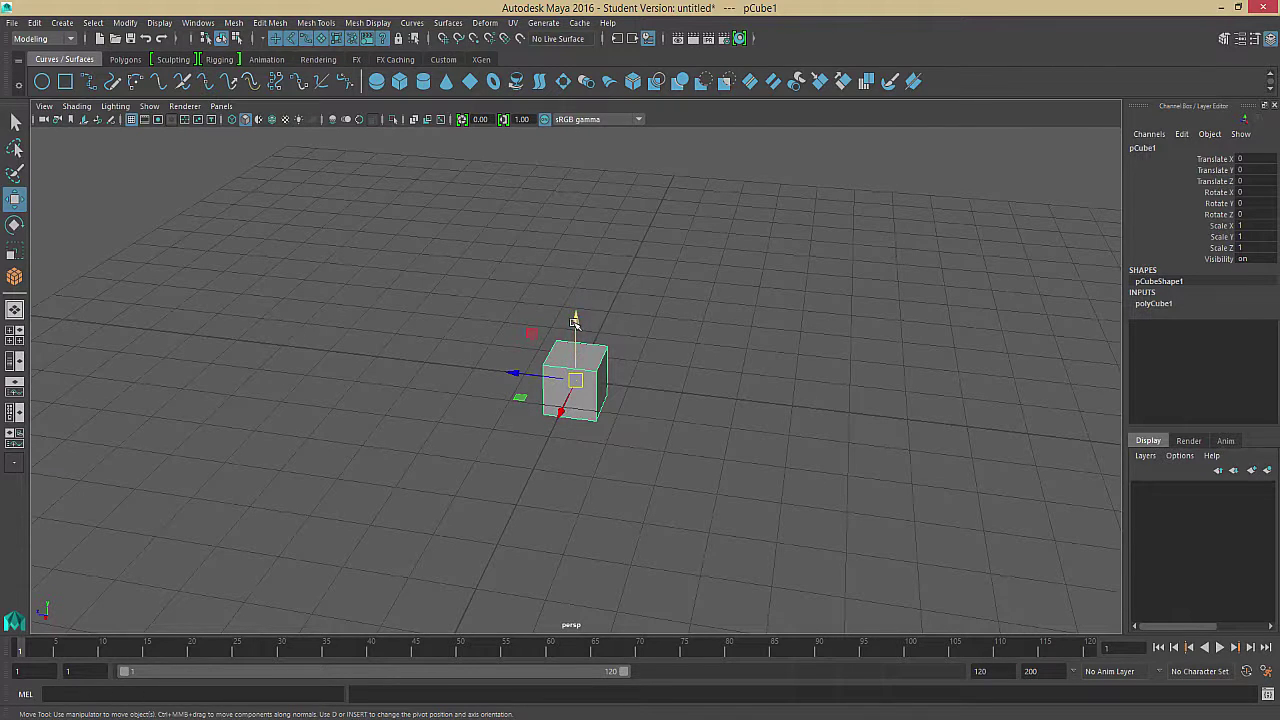
drag(578, 318, 583, 393)
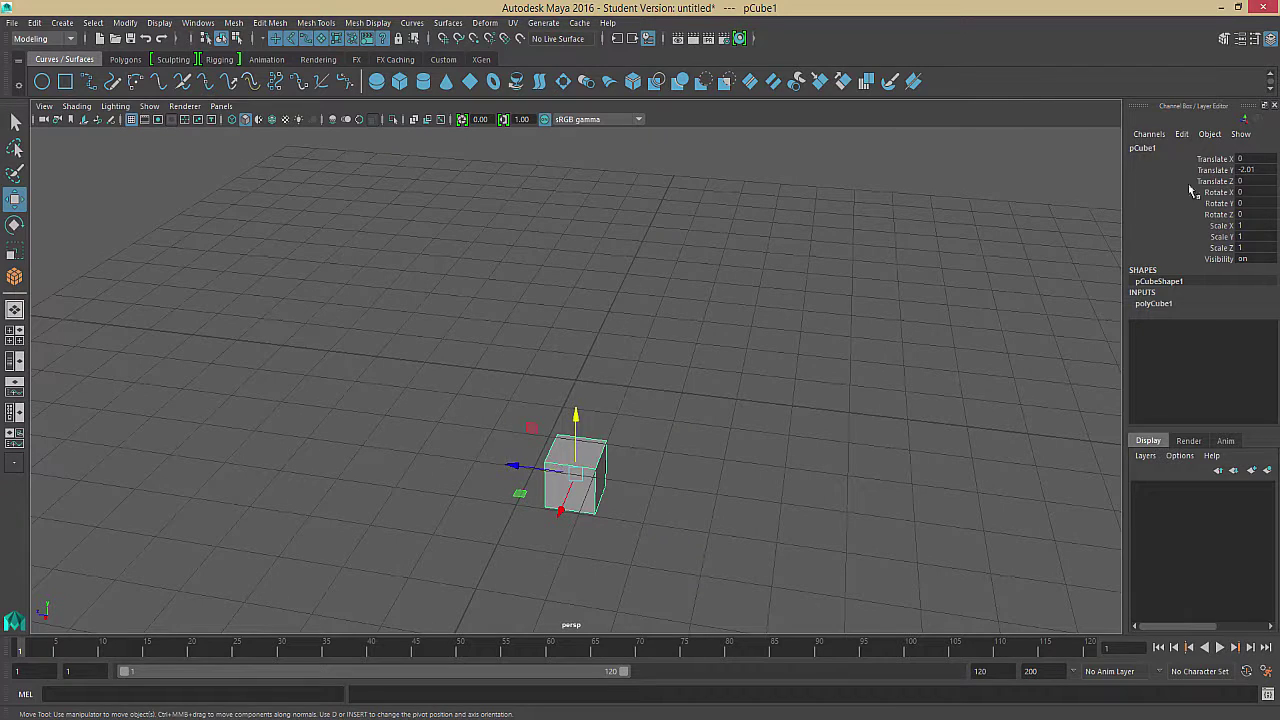
double_click(1252, 170)
text(0)
key(Return)
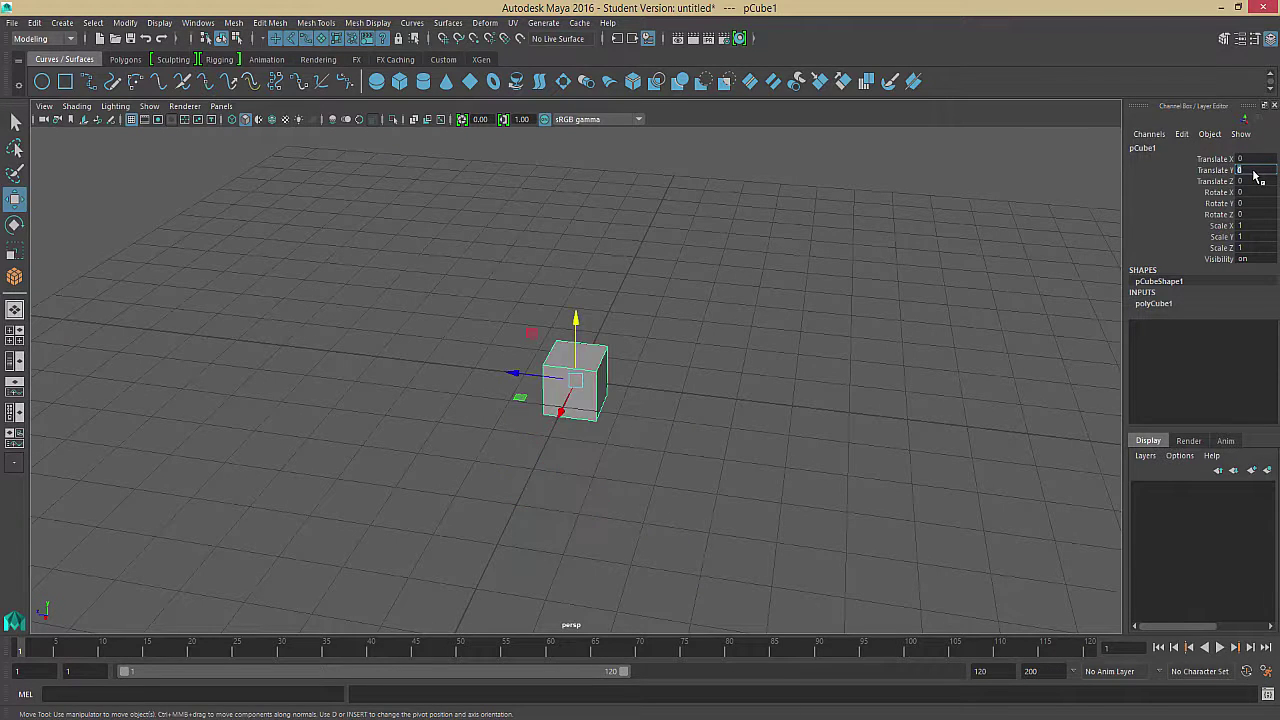
click(1212, 172)
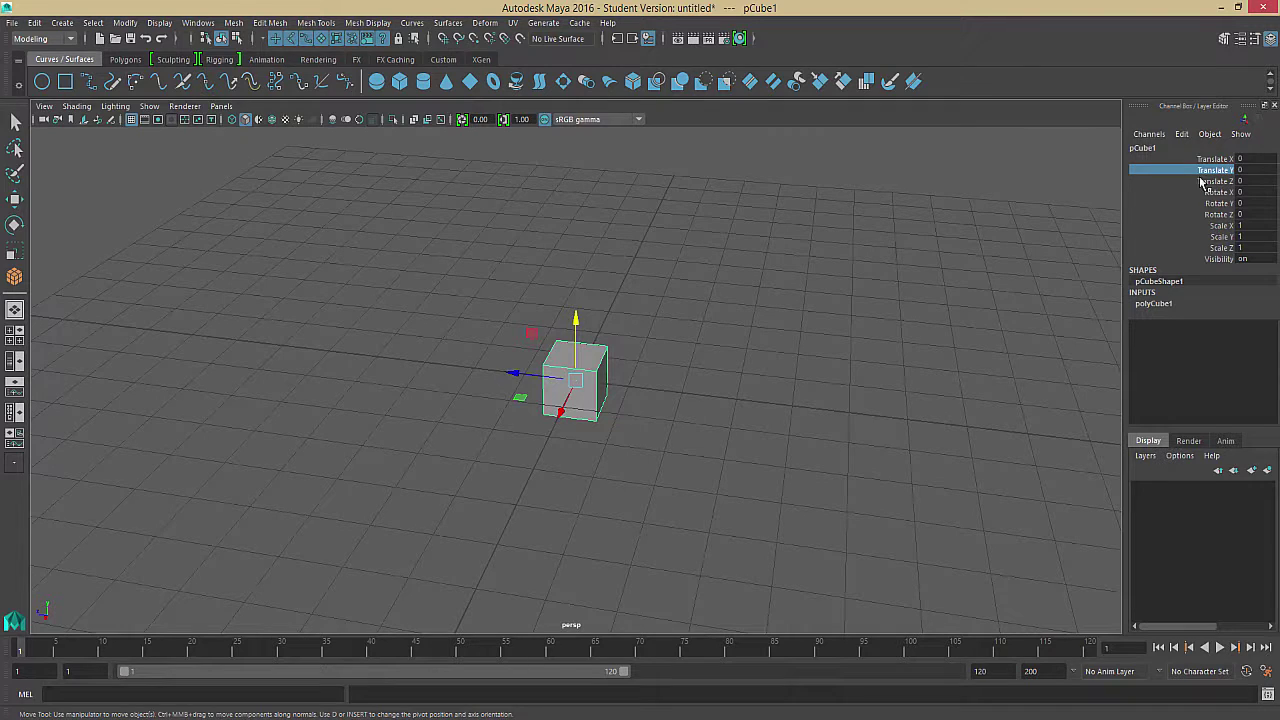
- Move the cube along the Z axis to about 1.17 and reset its Translate Z to 0
drag(509, 373, 445, 364)
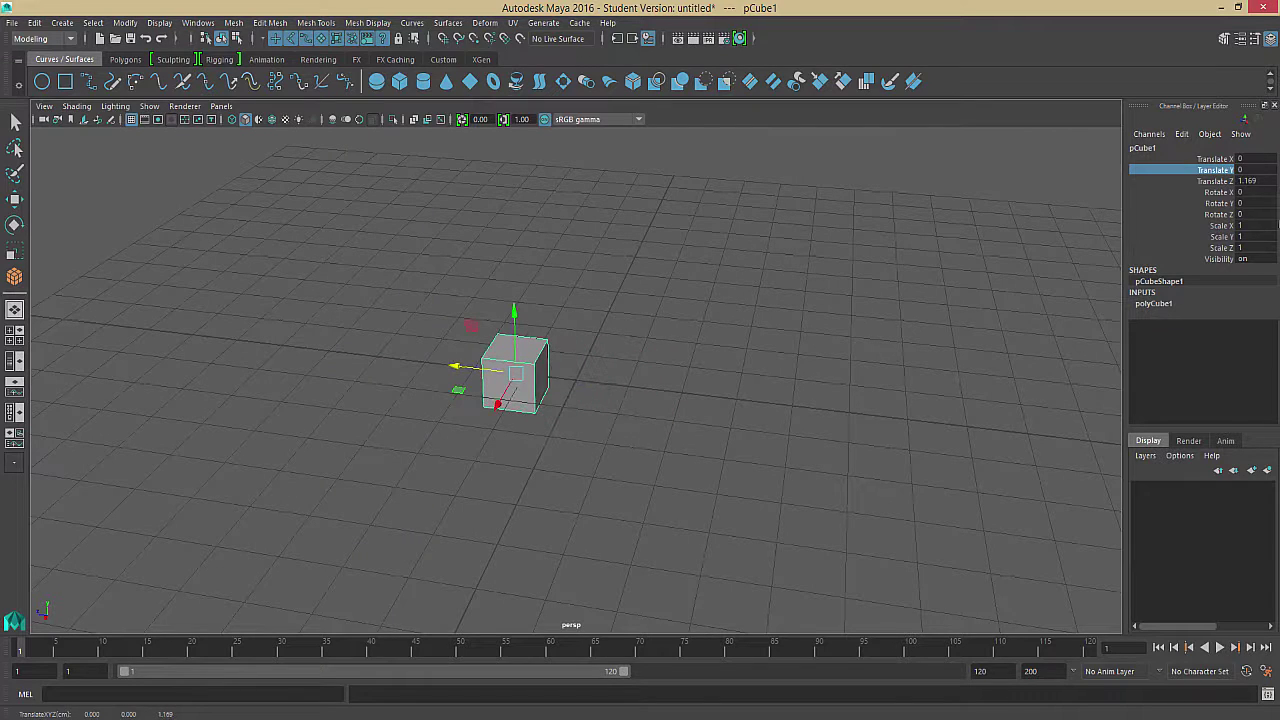
click(1262, 181)
text(0)
key(Return)
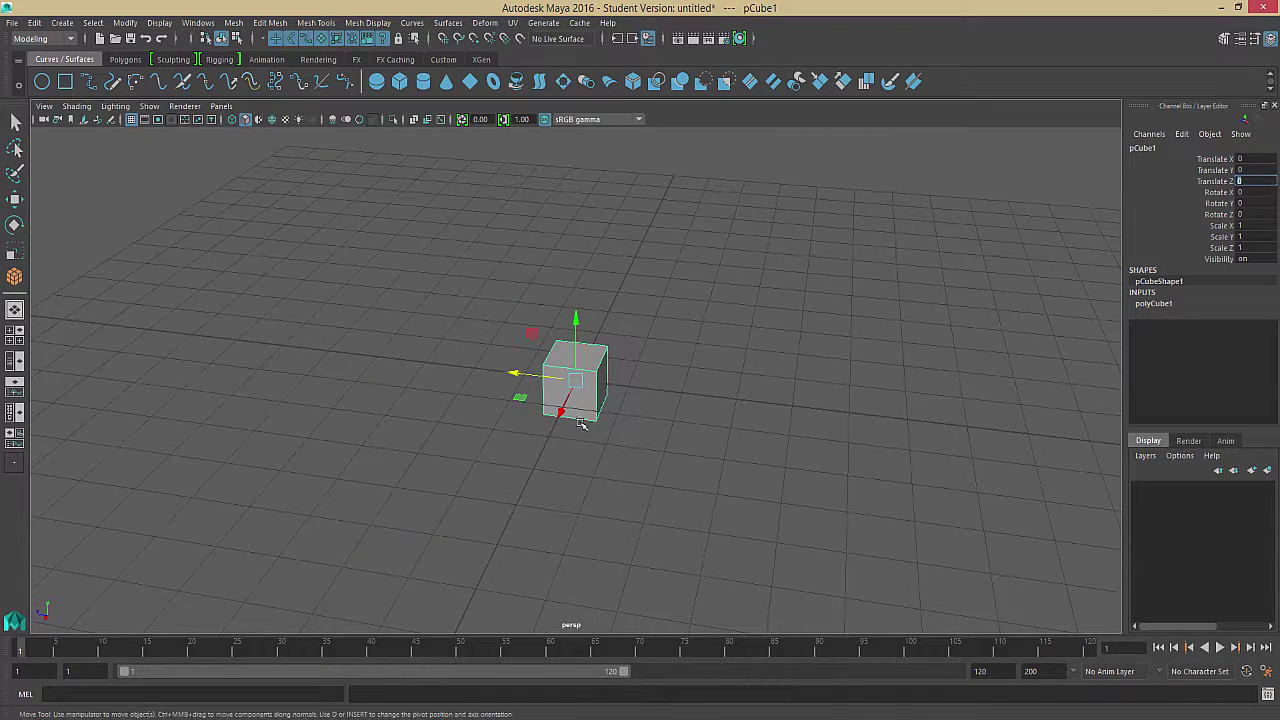
- Move the cube along the X axis to about -0.22 and reset its Translate X to 0
mouse_move(564, 420)
mouse_down()
mouse_move(522, 490)
mouse_move(563, 408)
mouse_up()
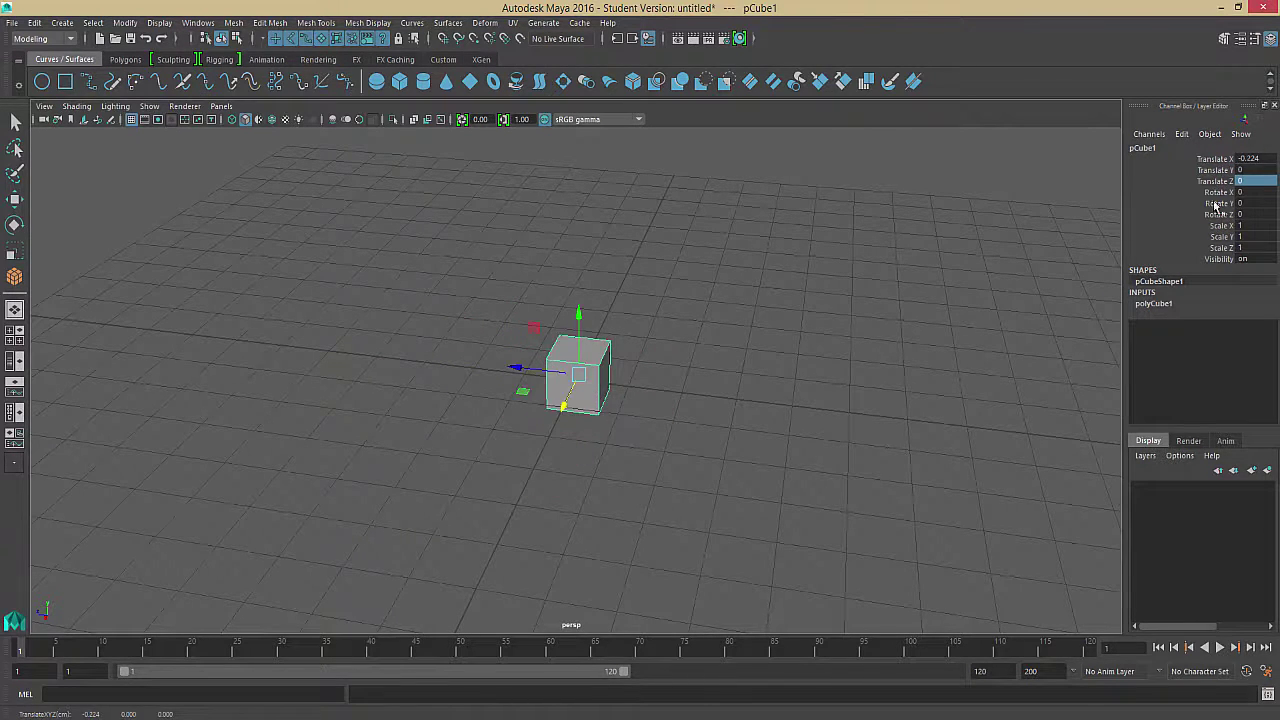
click(1262, 158)
text(0)
key(Return)
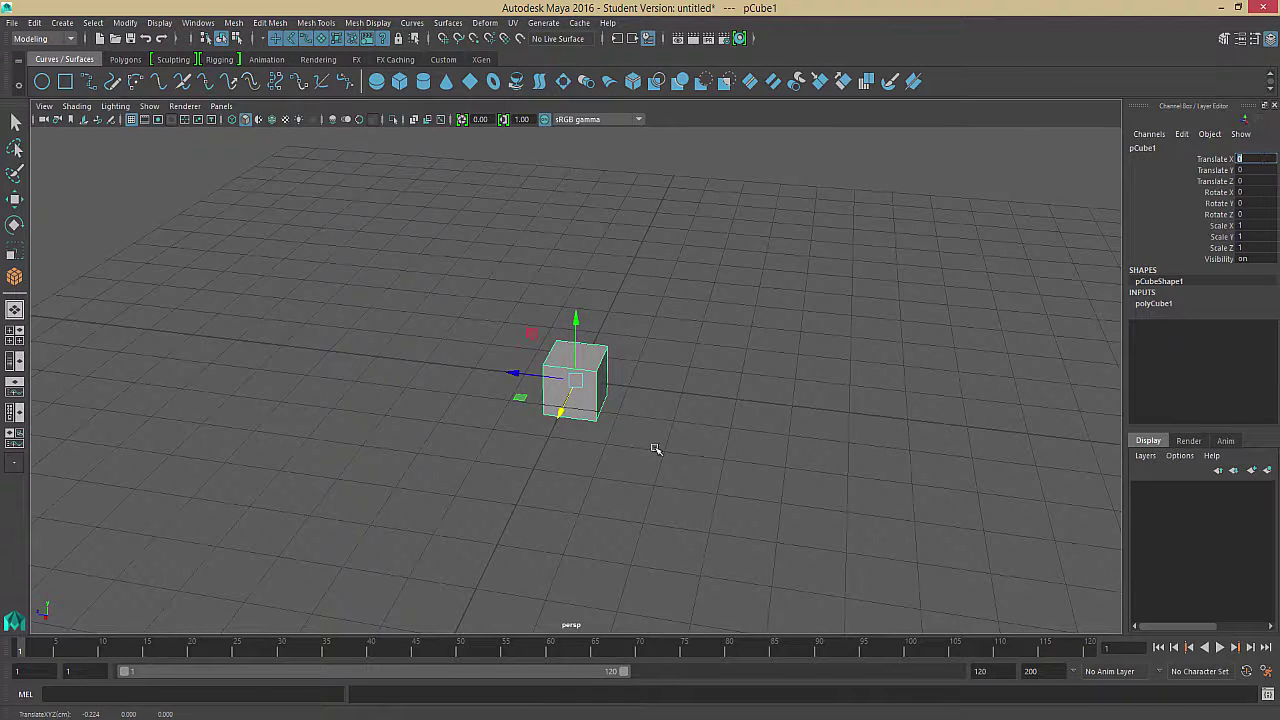
- Try moving the cube with the Move tool's single-axis handles and undo each change
alt+drag(651, 489, 605, 442)
alt+drag(555, 400, 556, 470)
key(ctrl+z)
mouse_move(643, 391)
mouse_down()
mouse_move(671, 391)
mouse_move(650, 392)
mouse_up()
key(ctrl+z)
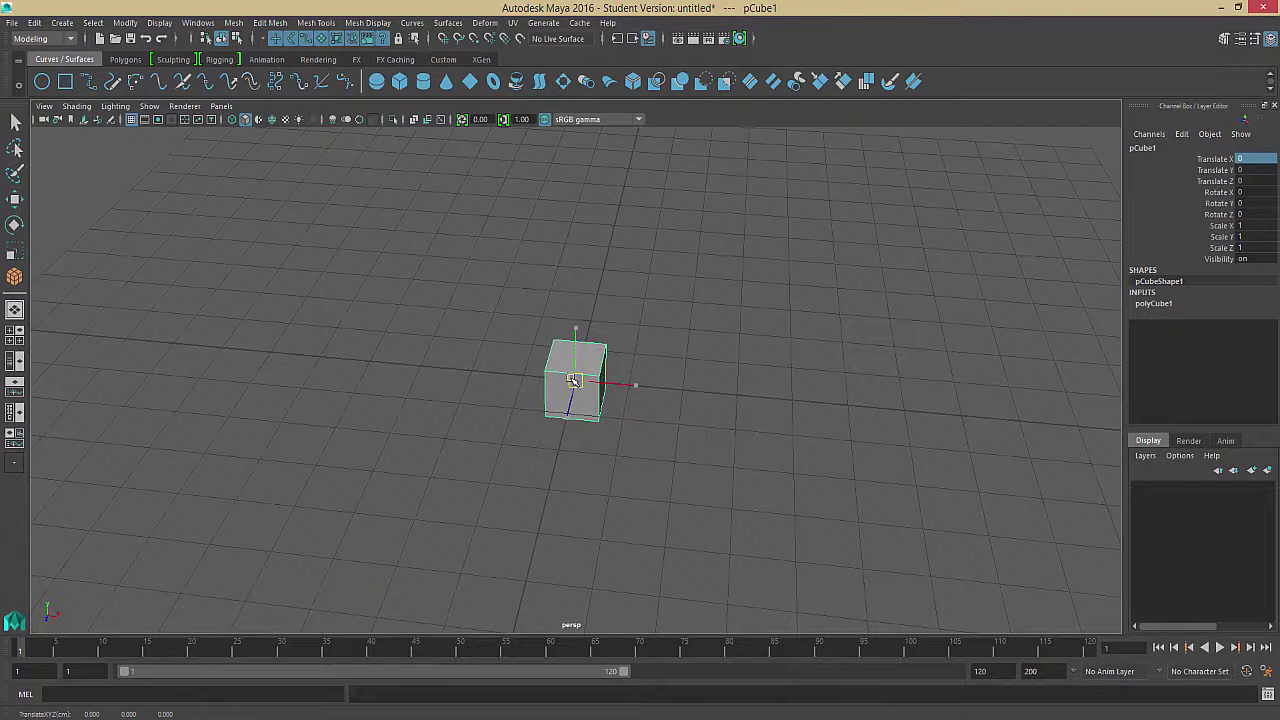
- Move the cube freely to about X -2.06, Y 0.68, Z -0.18, and reset all three Translate values together to 0
drag(573, 380, 465, 333)
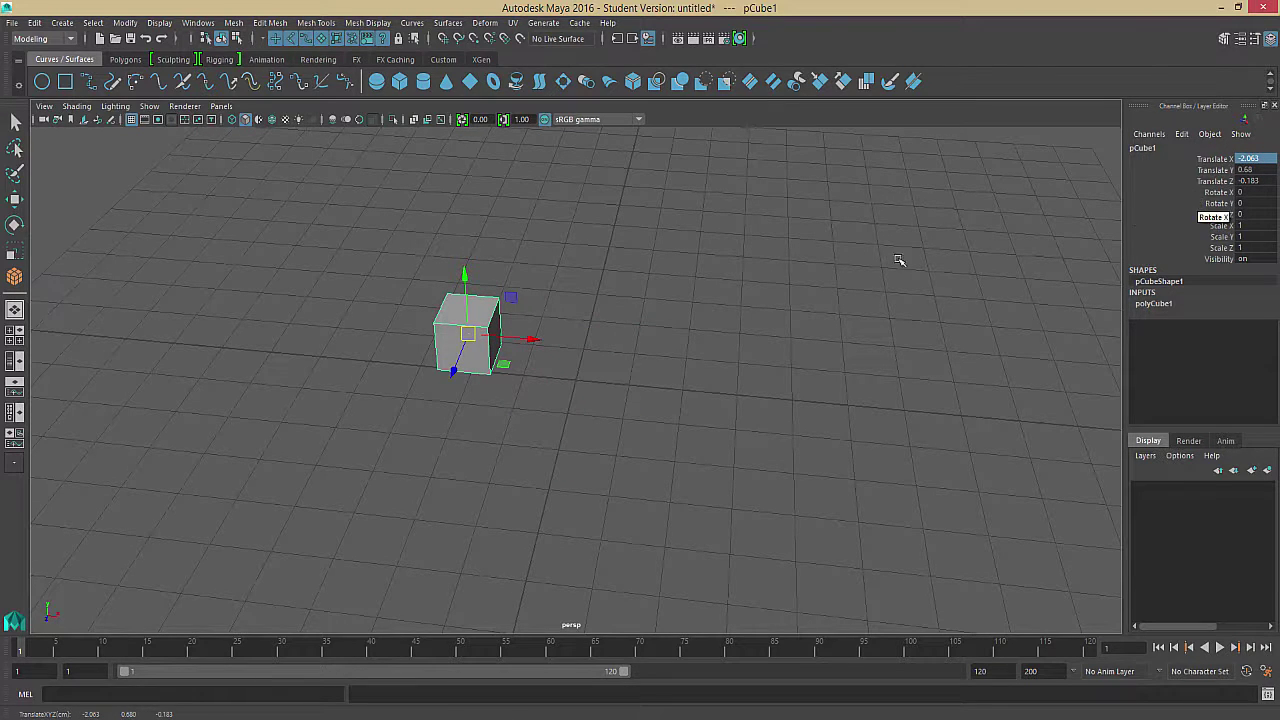
alt+drag(604, 392, 583, 371)
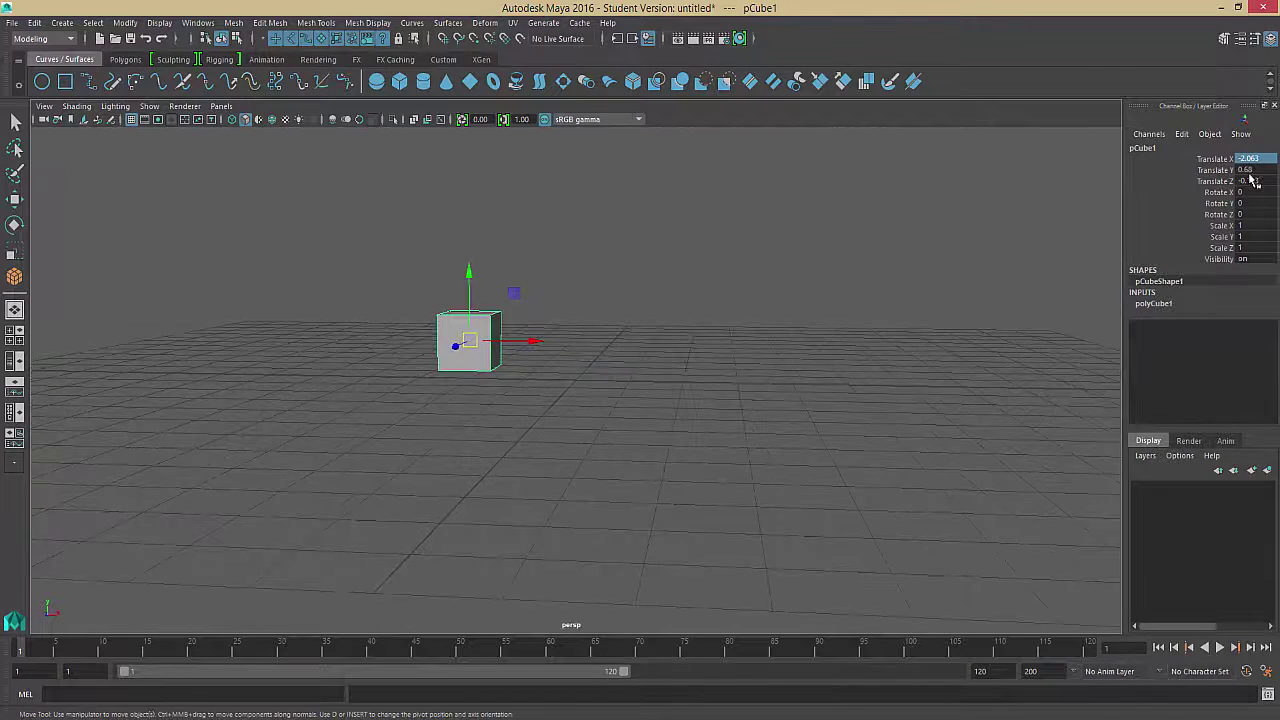
drag(1253, 180, 1250, 162)
key(Return)
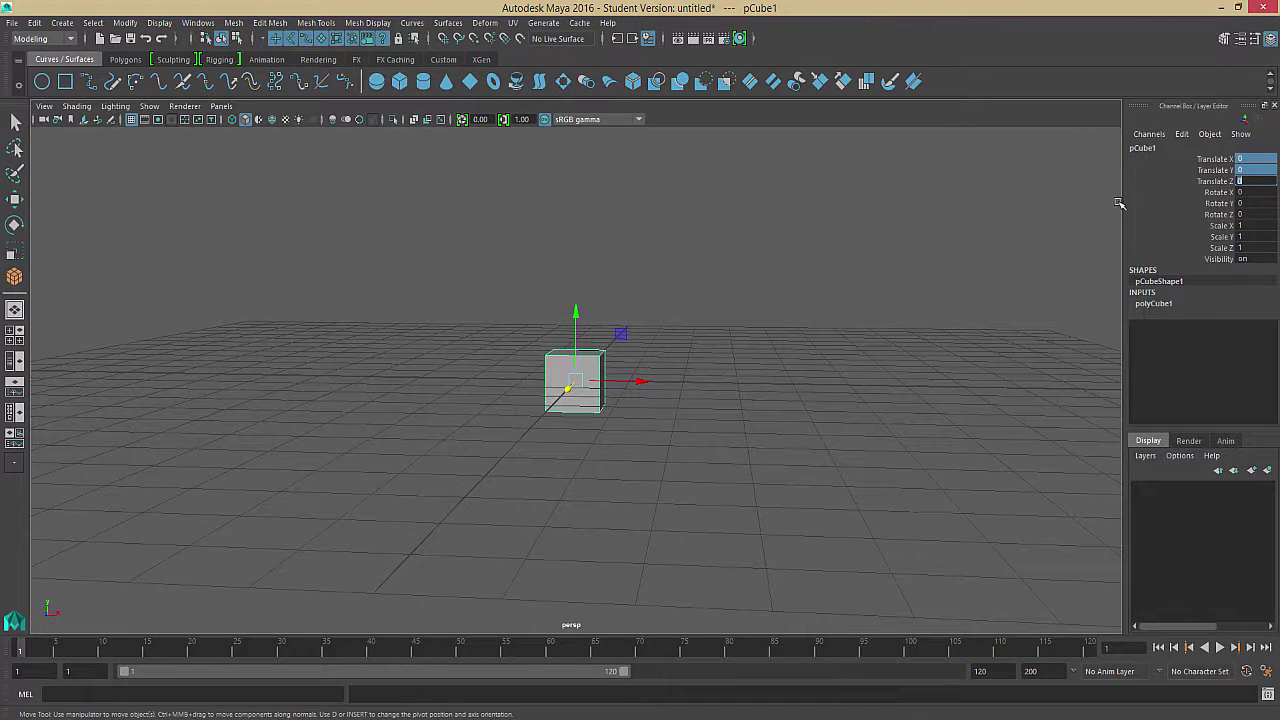
- Set the cube's Translate Y to 5 and frame the cube in the perspective view
mouse_move(705, 368)
alt+mouse_down()
mouse_move(686, 400)
mouse_move(717, 374)
alt+mouse_up()
scroll(717, 374, up, 3)
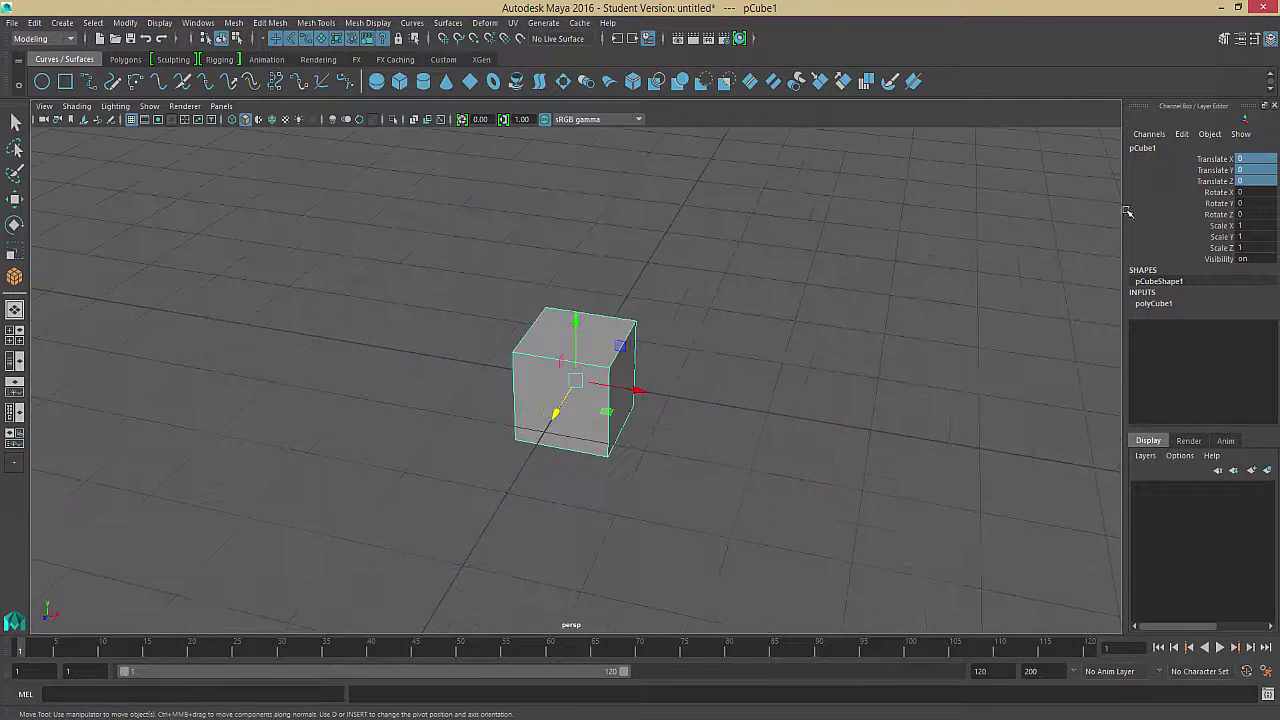
click(1243, 171)
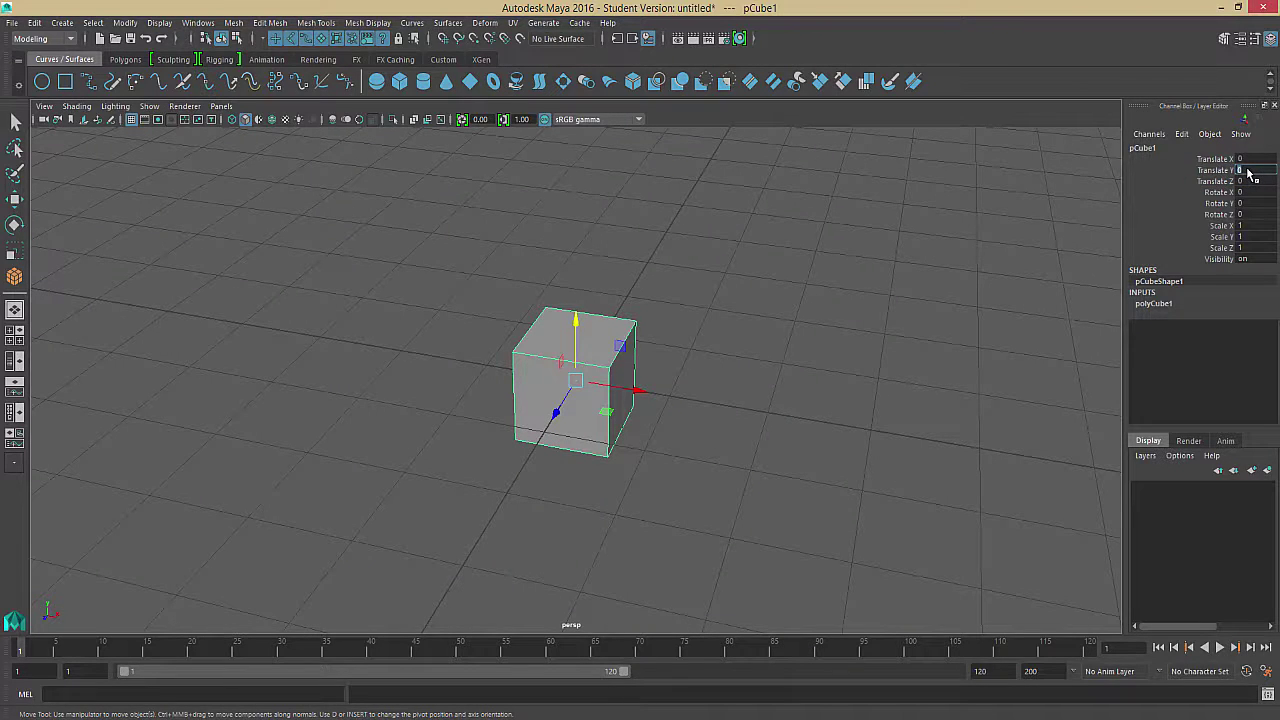
text(5)
key(Return)
key(f)
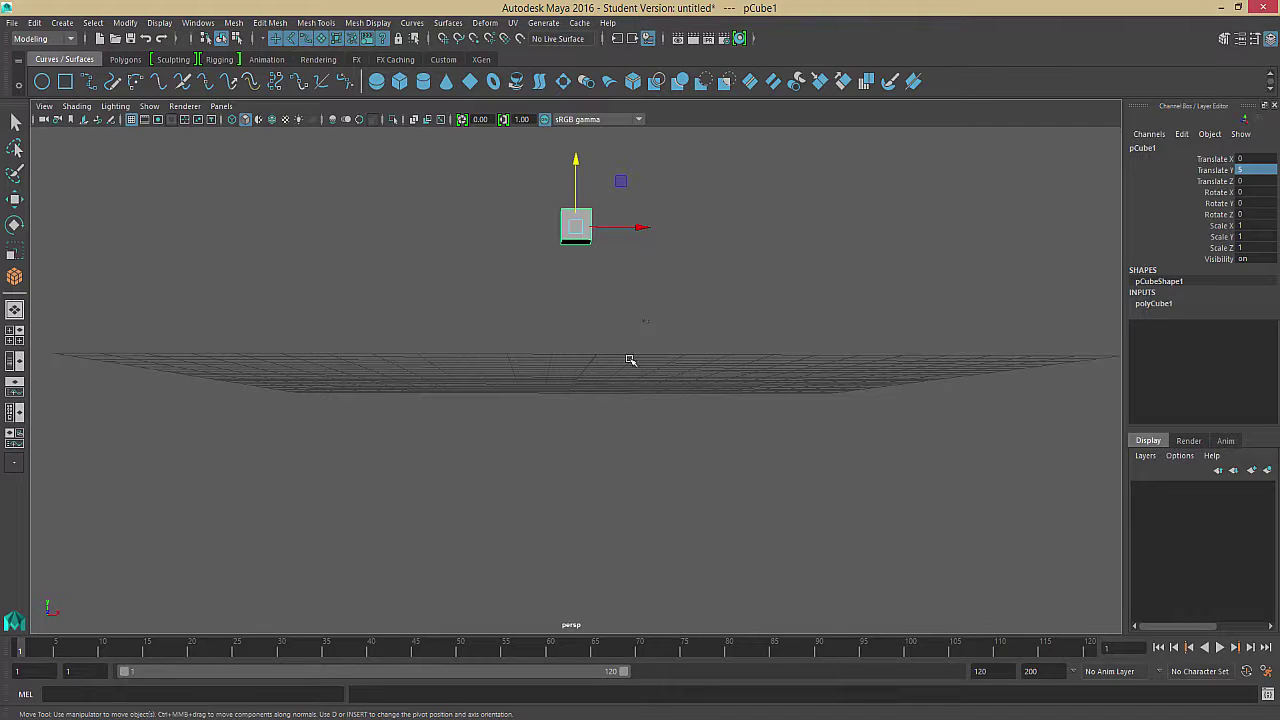
- Show the cube in the maximized front view and reset its Translate Y to 0
key(space)
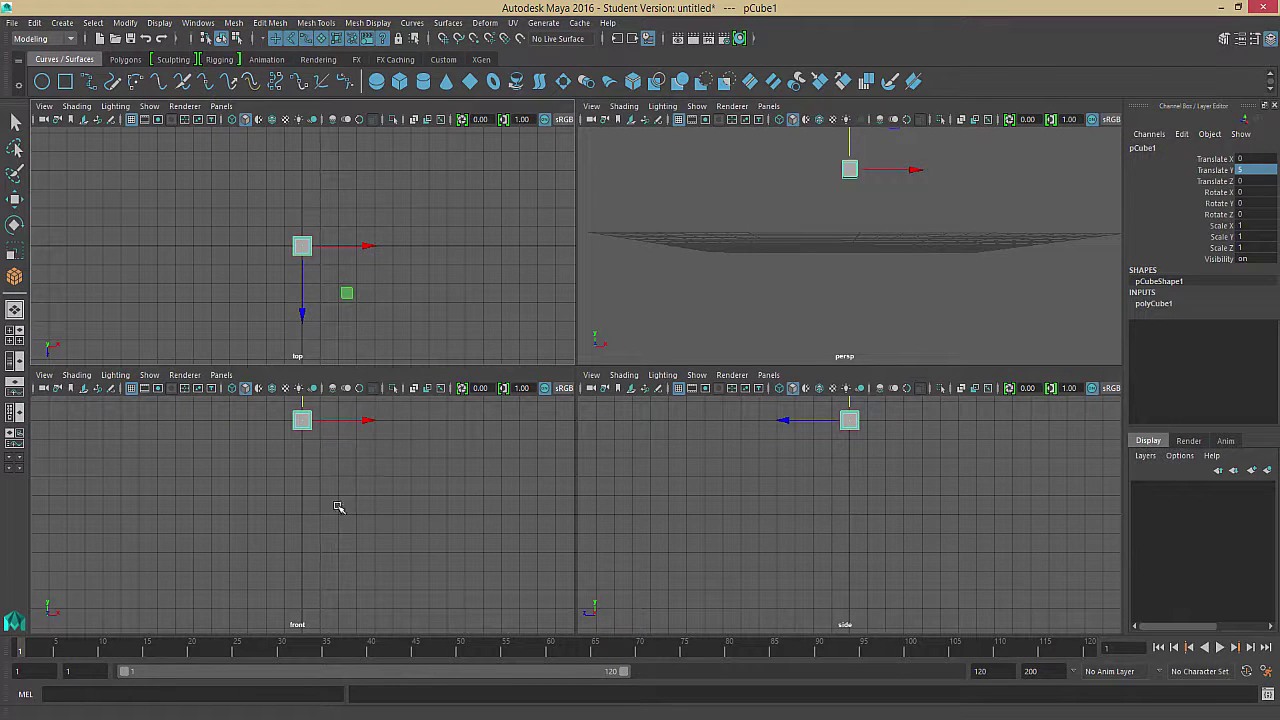
key(space)
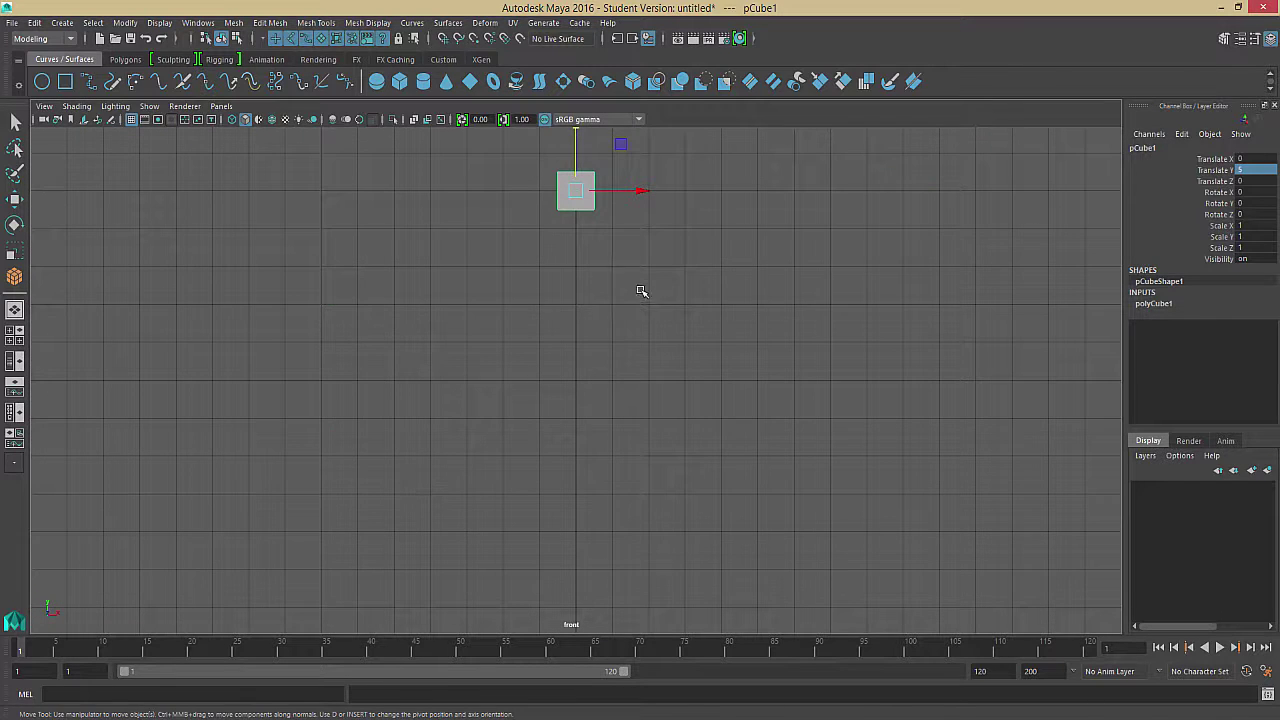
alt+middle_drag(643, 289, 618, 400)
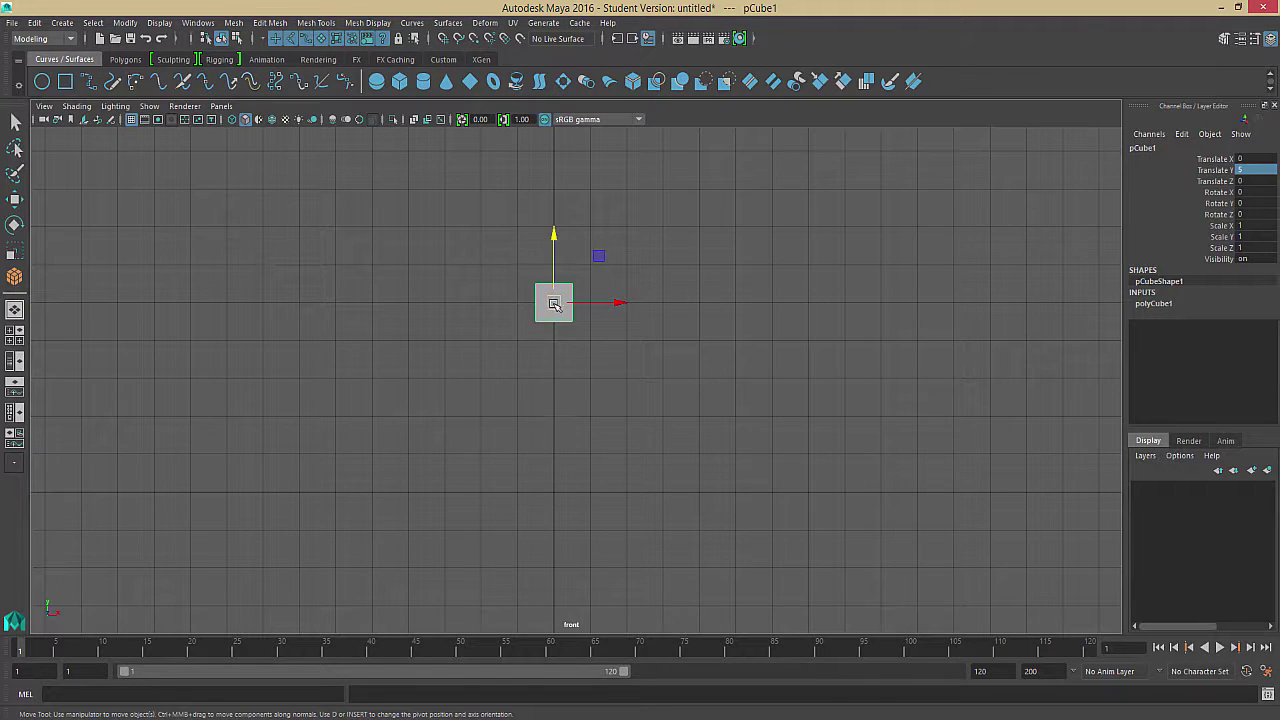
click(1251, 172)
text(0)
key(Return)
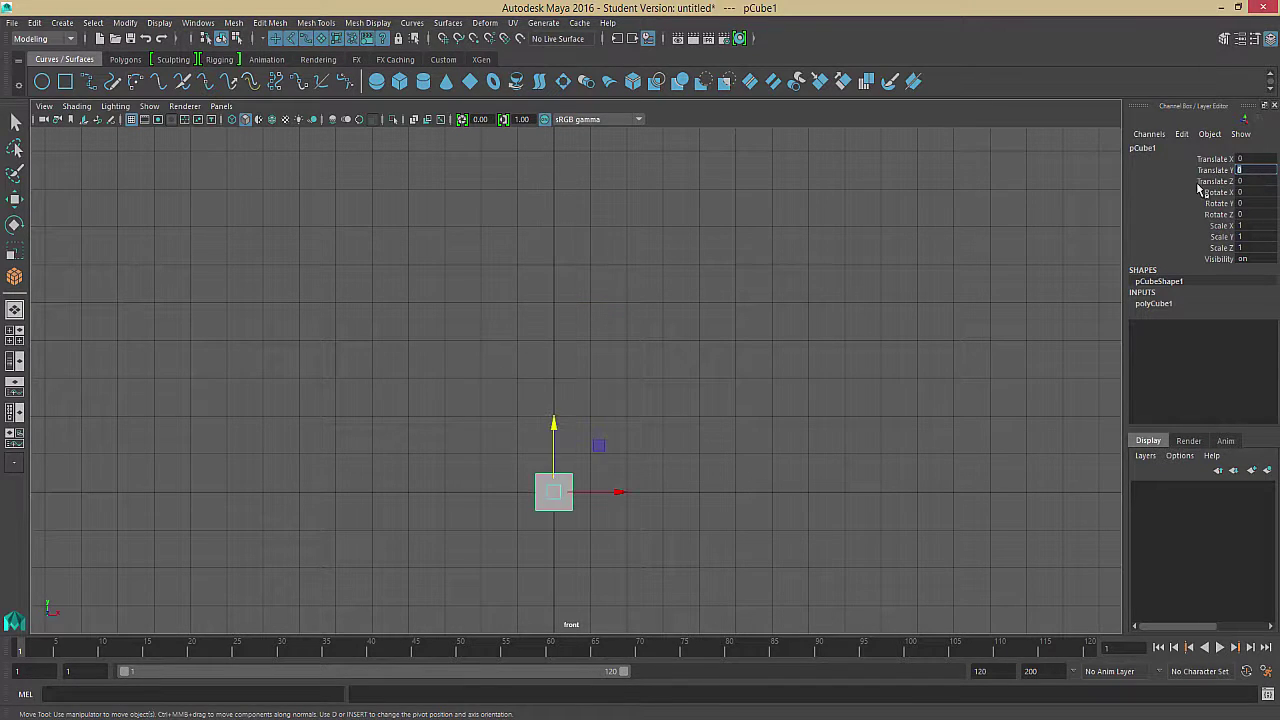
scroll(582, 514, up, 3)
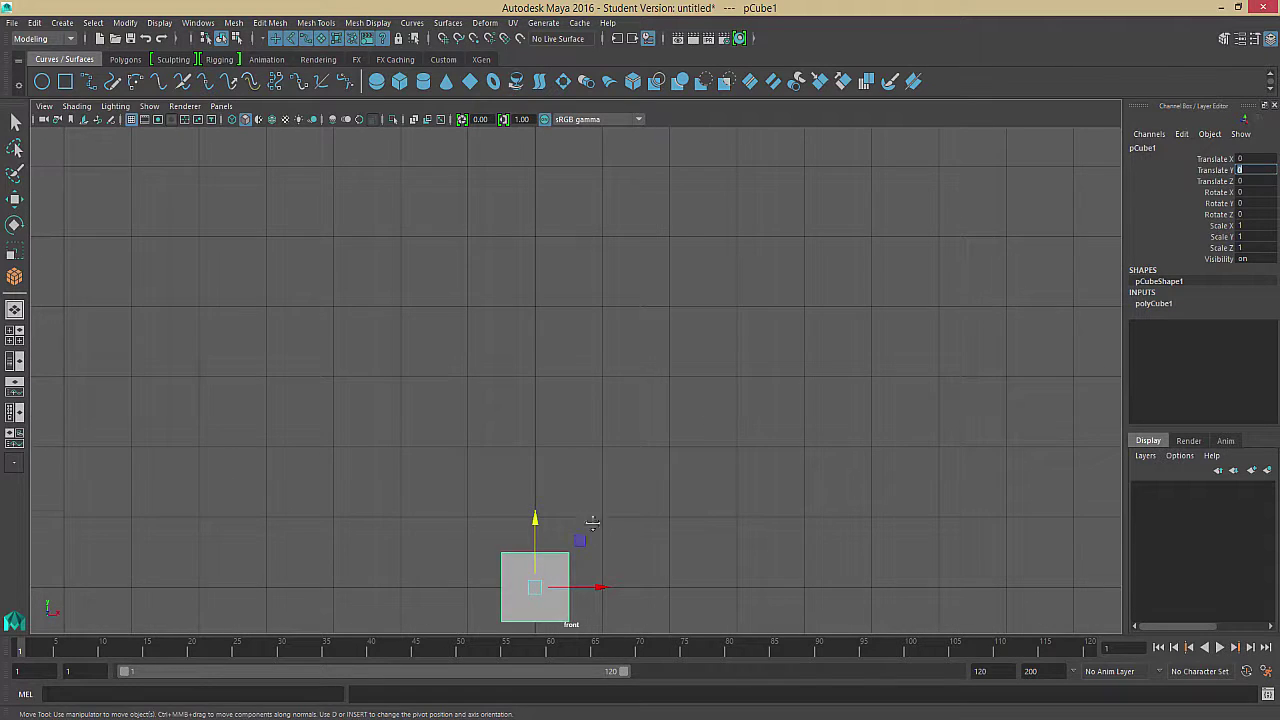
alt+middle_drag(590, 522, 620, 299)
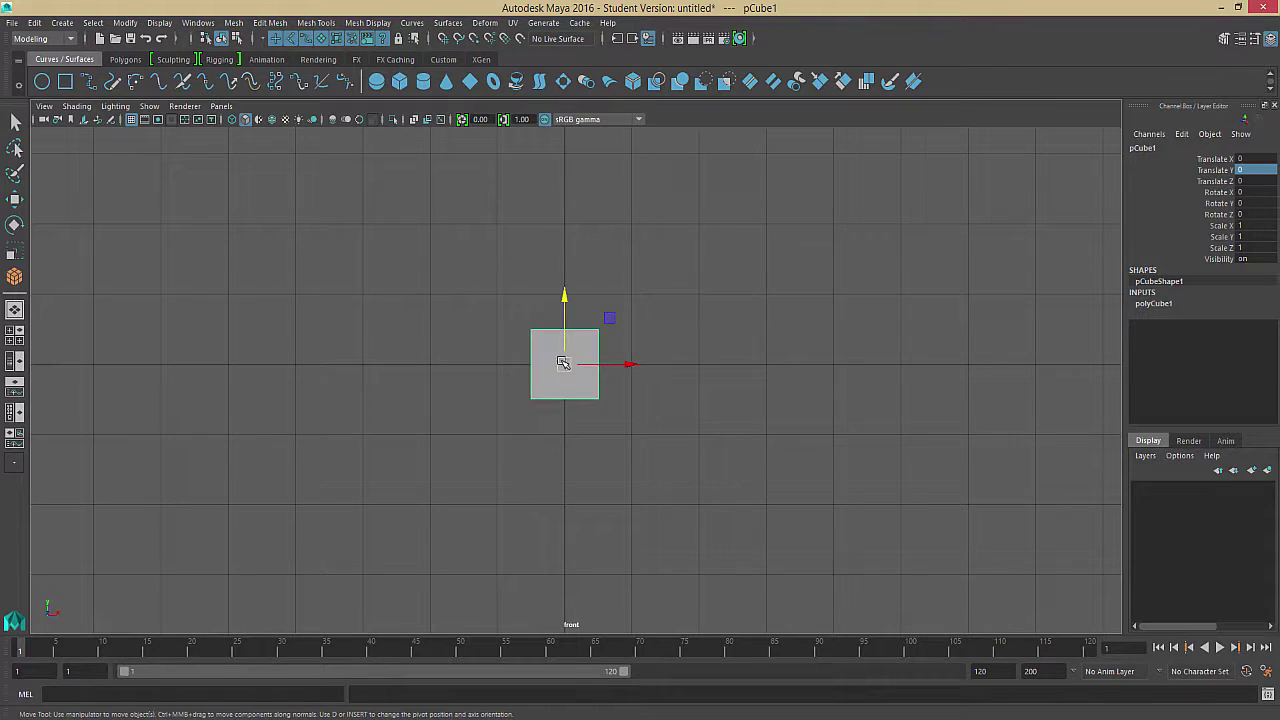
- Return to the maximized perspective view and view the cube up close
key(space)
key(space)
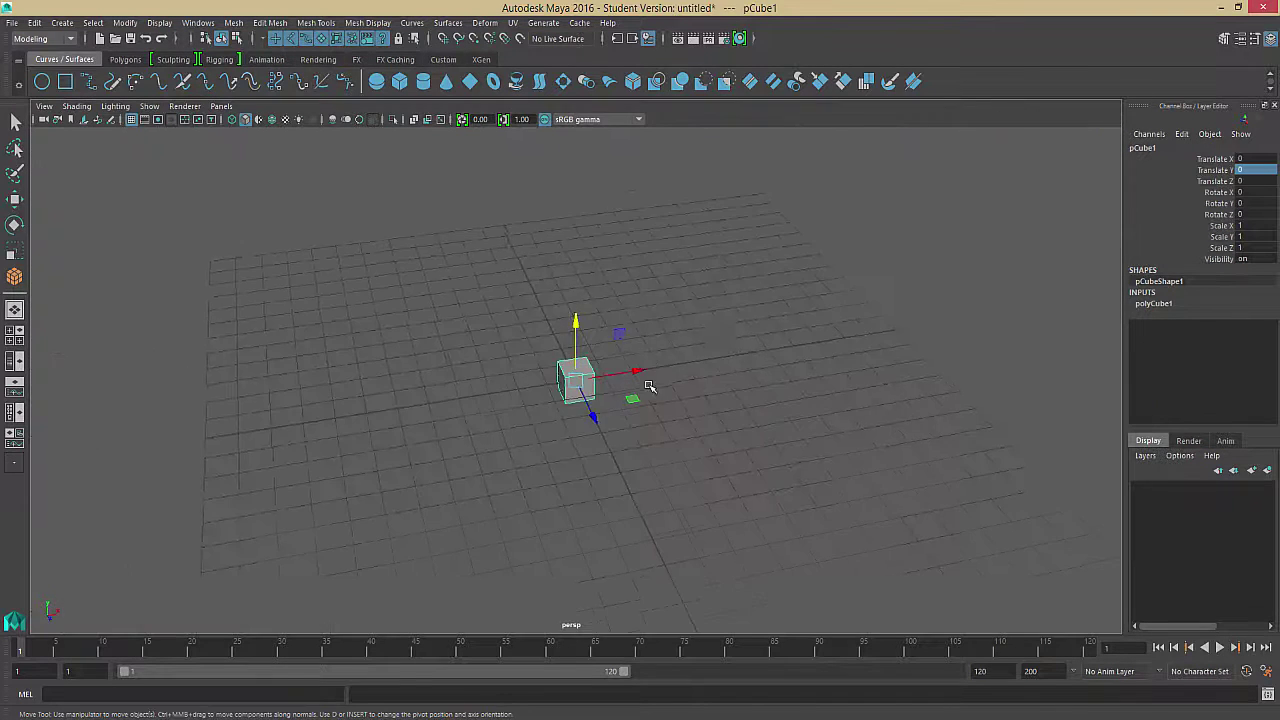
scroll(660, 383, up, 5)
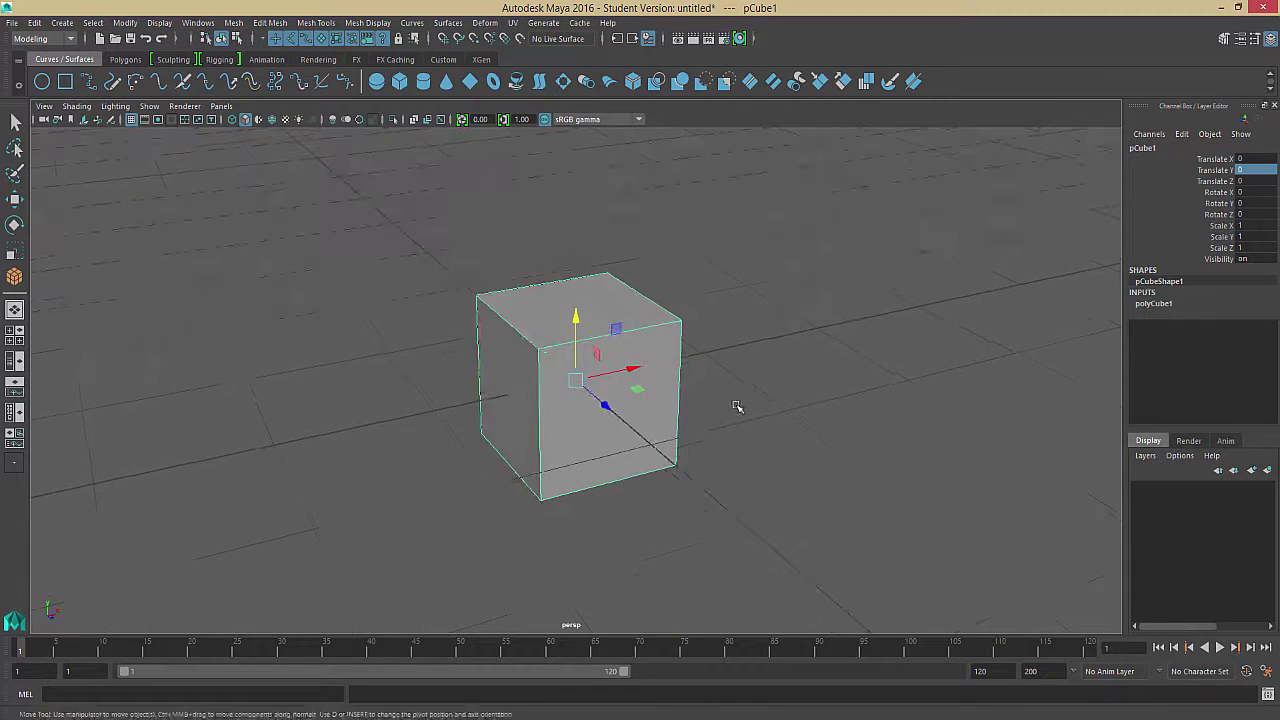
alt+drag(736, 407, 570, 350)
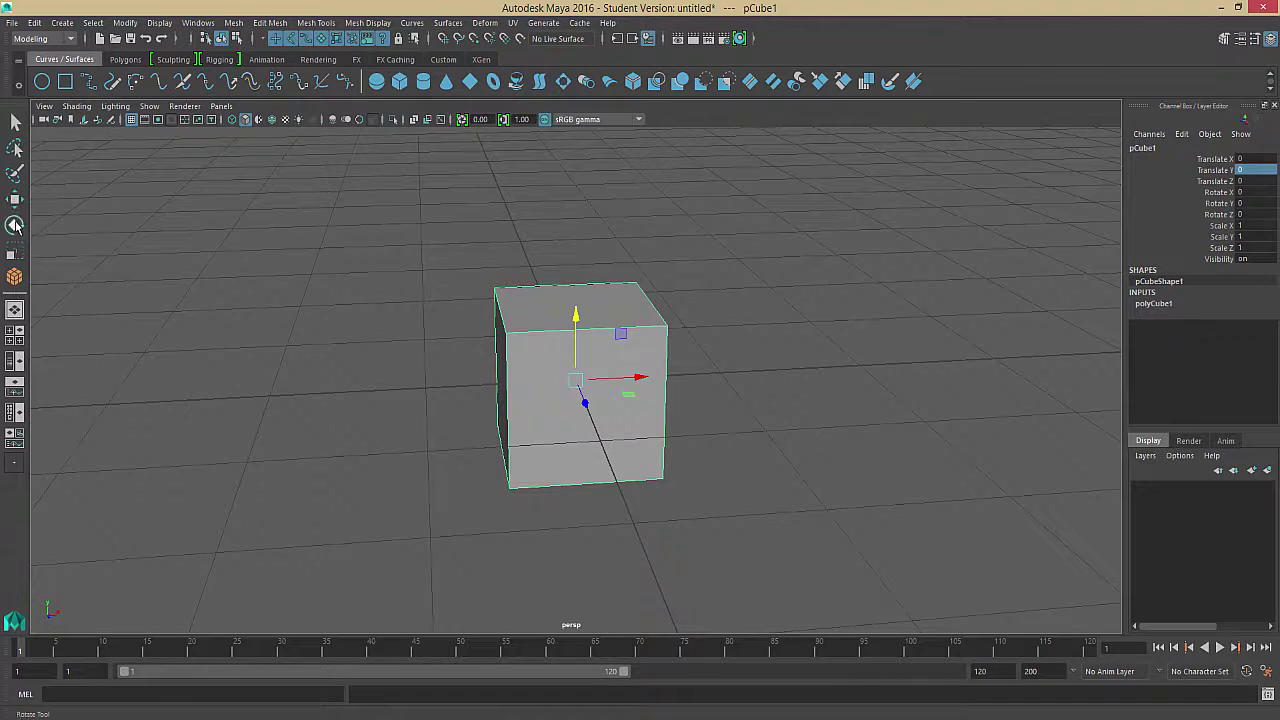
- Rotate the cube about the Z axis to about -4.06° with the Rotate tool and reset its Rotate Z to 0
click(15, 226)
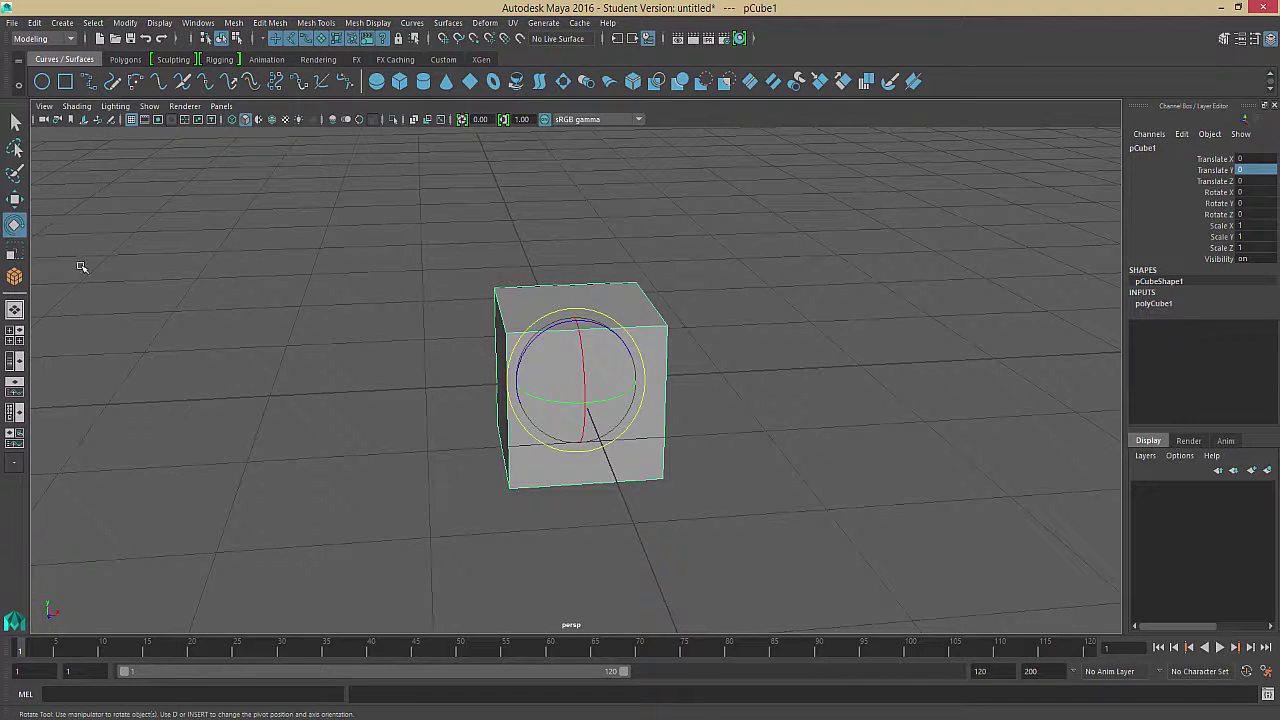
click(549, 329)
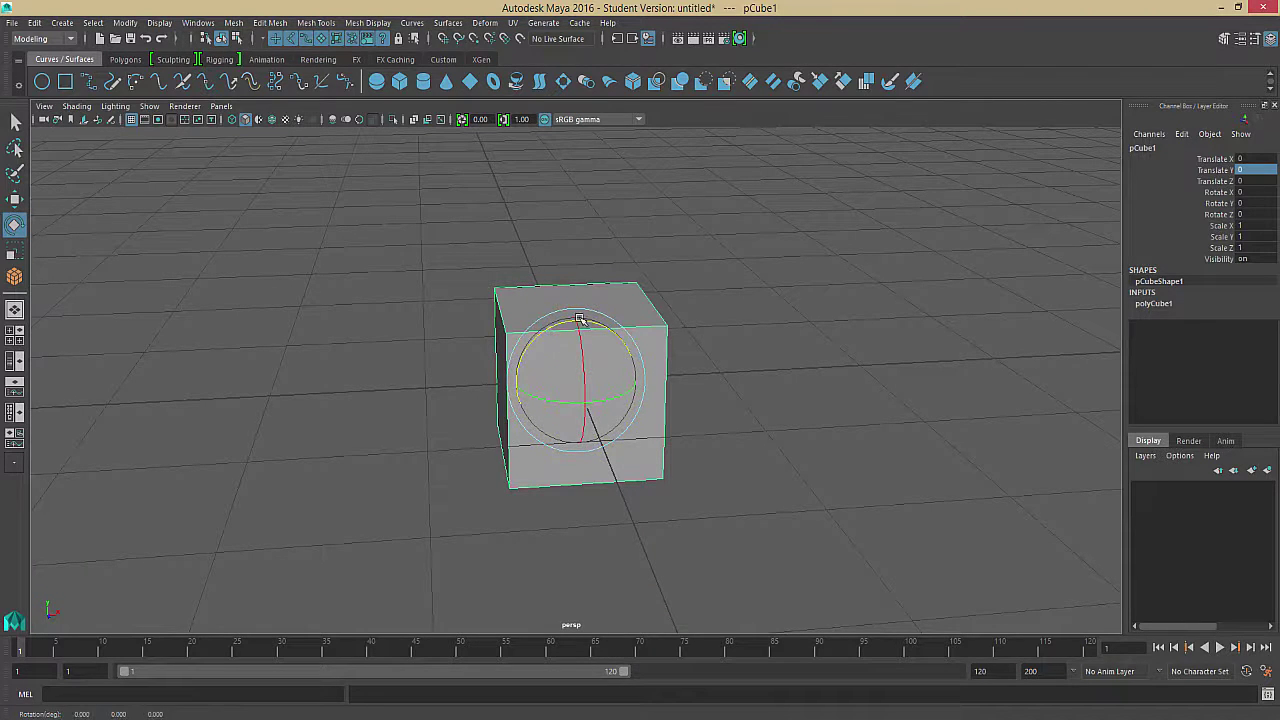
drag(553, 329, 555, 326)
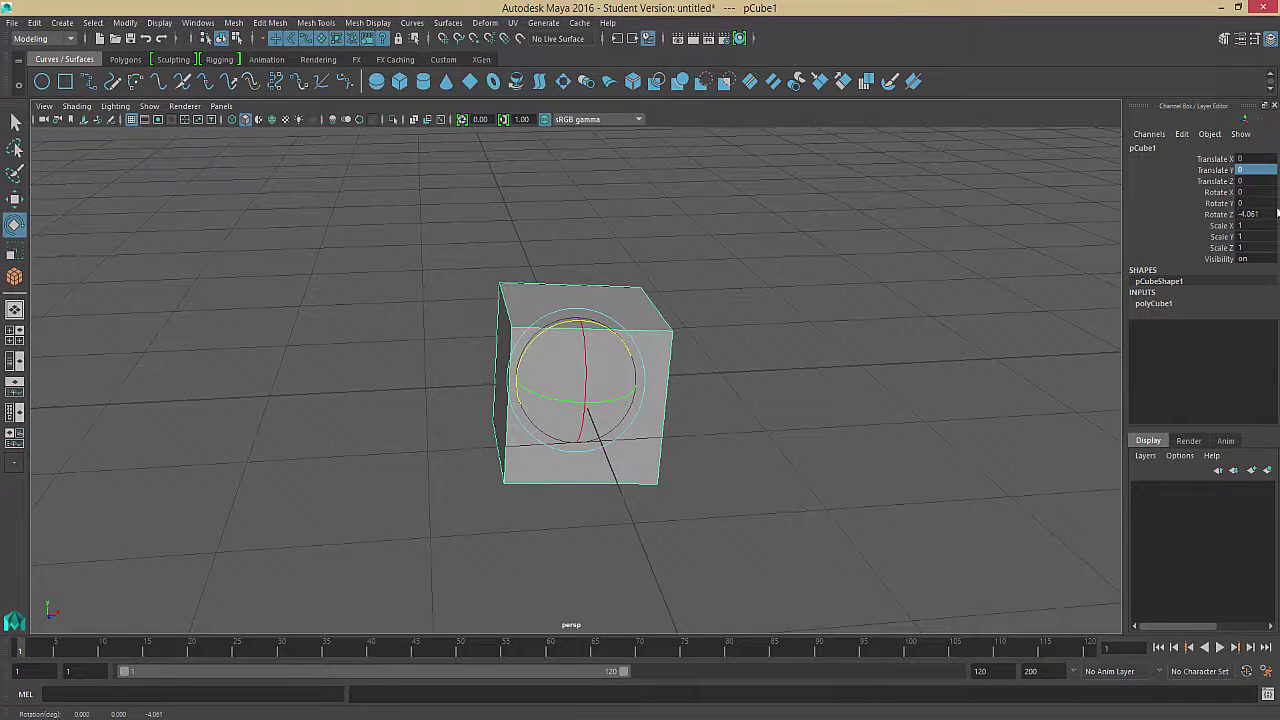
click(1250, 214)
text(0)
key(Return)
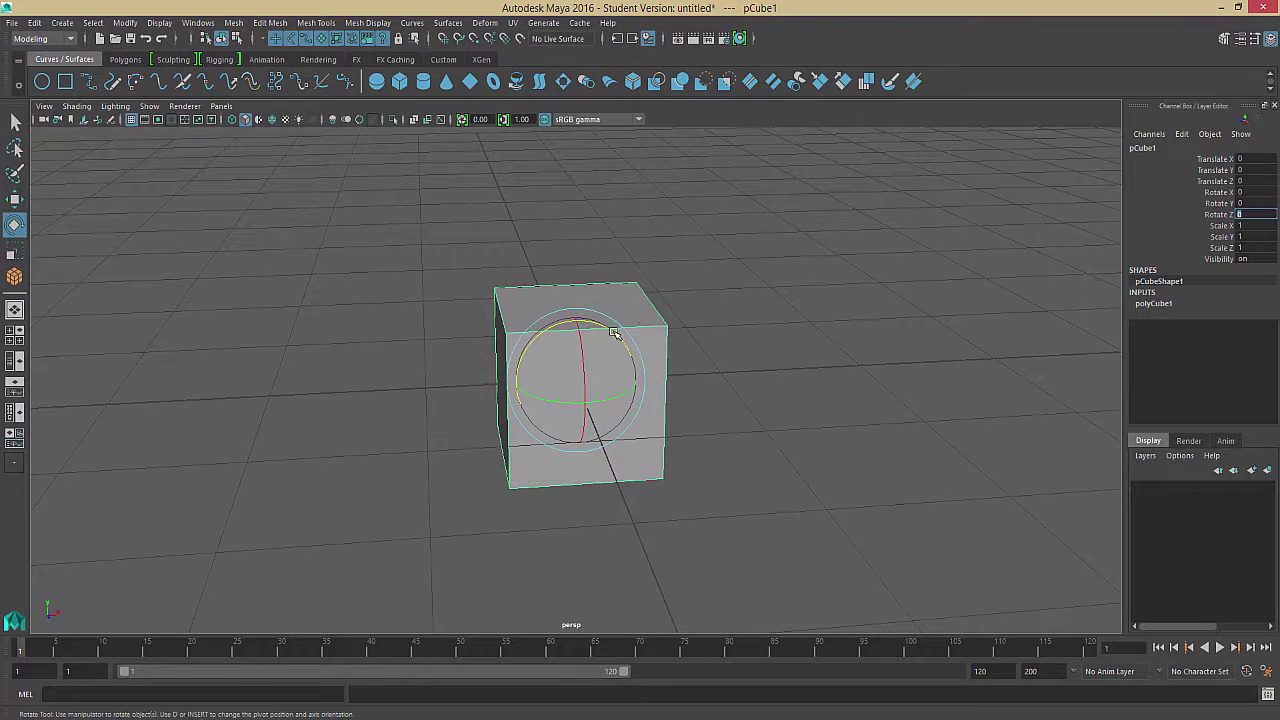
- Rotate the cube about the X axis and about 47° around the Y axis, resetting each rotation value to 0
drag(585, 326, 588, 336)
text(0)
key(Return)
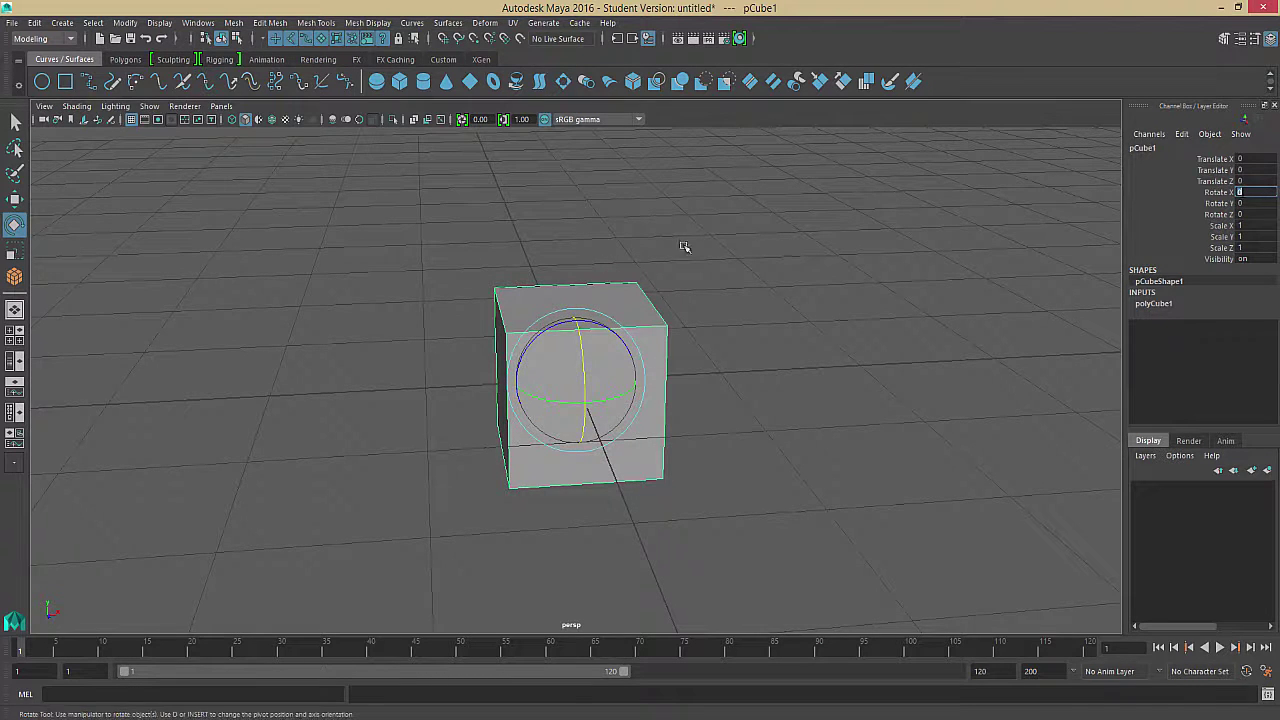
drag(537, 396, 480, 394)
click(1255, 204)
text(0)
key(Return)
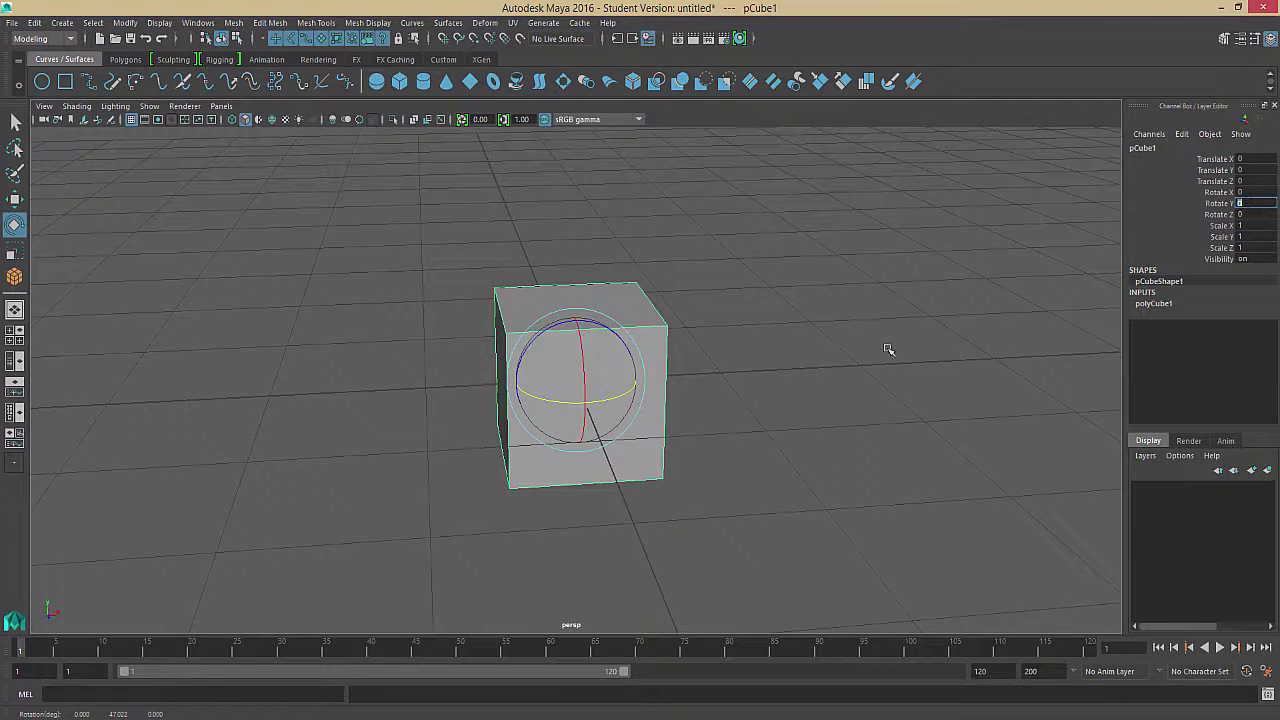
- Rotate the cube freely on several axes at once and reset Rotate X, Y and Z together to 0
drag(566, 360, 560, 440)
drag(1253, 219, 1253, 193)
text(0)
key(Return)
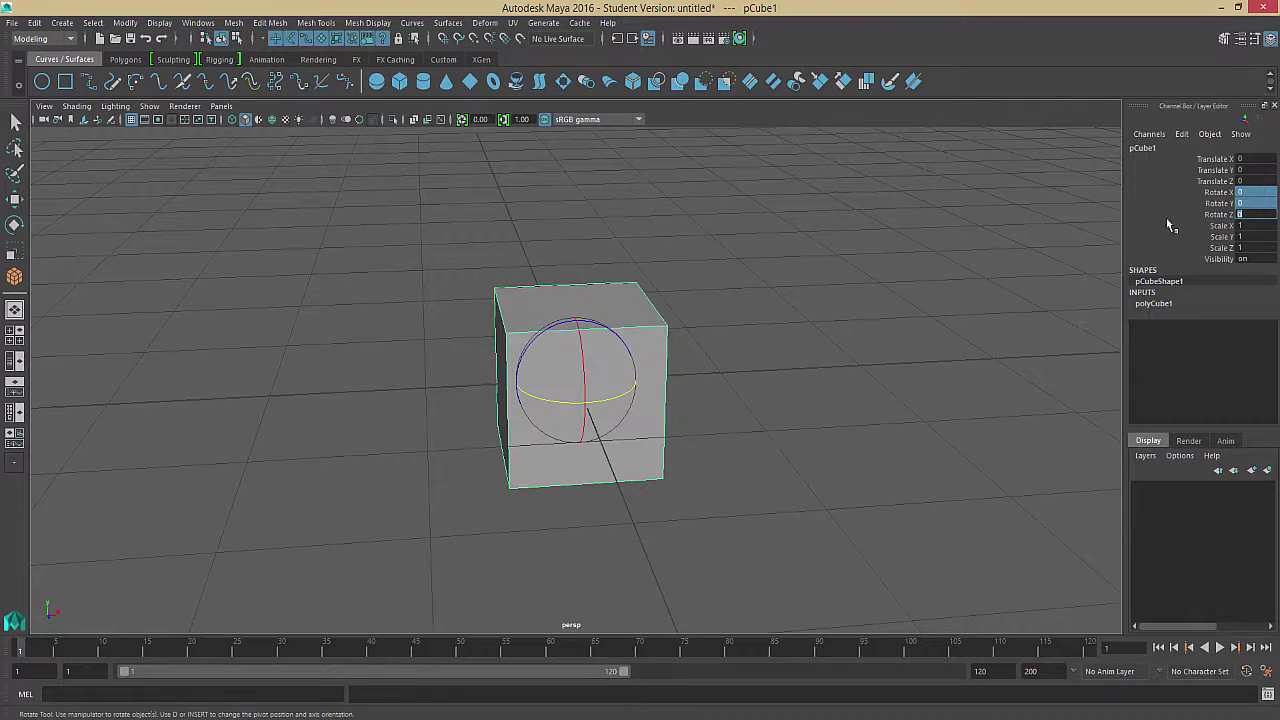
- Reselect the cube and try scaling it uniformly, along Y, and along X to about 1.71 with the Scale tool, undoing the changes
click(834, 274)
click(634, 358)
click(12, 256)
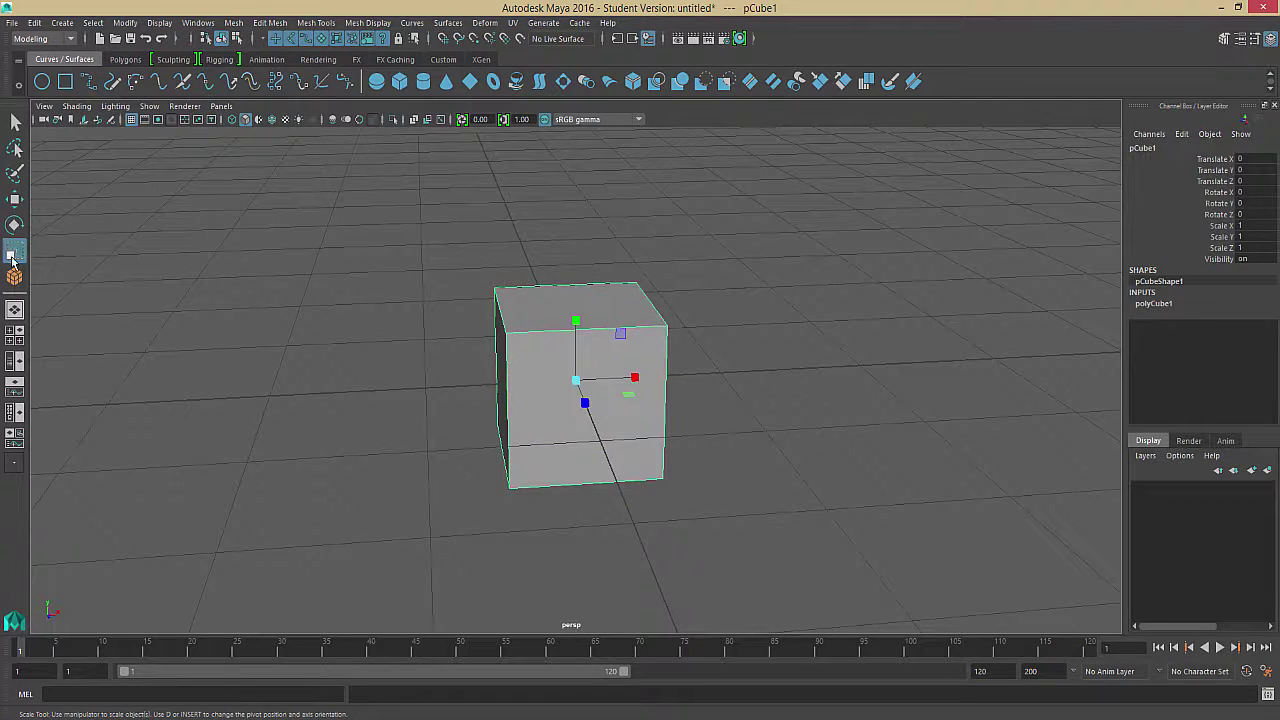
drag(576, 380, 634, 358)
mouse_move(578, 323)
mouse_down()
mouse_move(576, 236)
mouse_move(575, 355)
mouse_move(587, 236)
mouse_move(577, 330)
mouse_up()
mouse_move(630, 376)
mouse_down()
mouse_move(679, 373)
mouse_move(630, 376)
mouse_up()
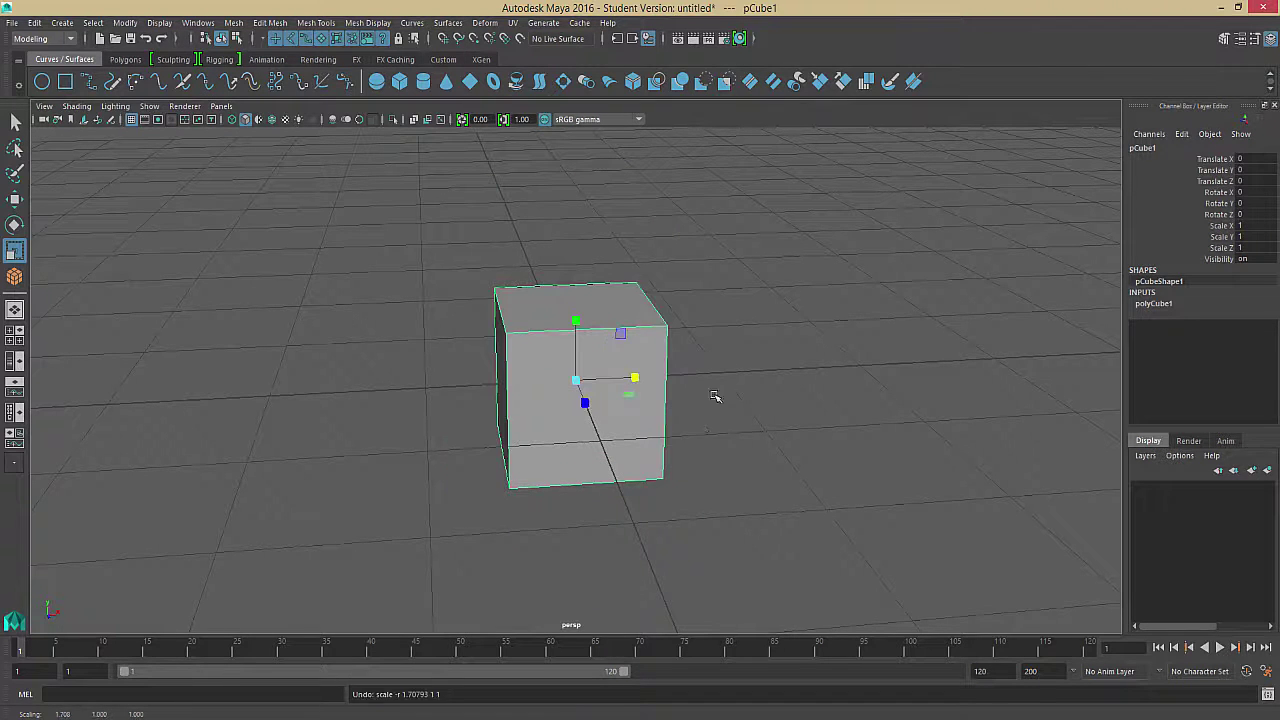
- Scale the cube in the XY plane to about 0.48 and in the XZ plane to about 1.98, undoing each change
alt+drag(690, 446, 707, 440)
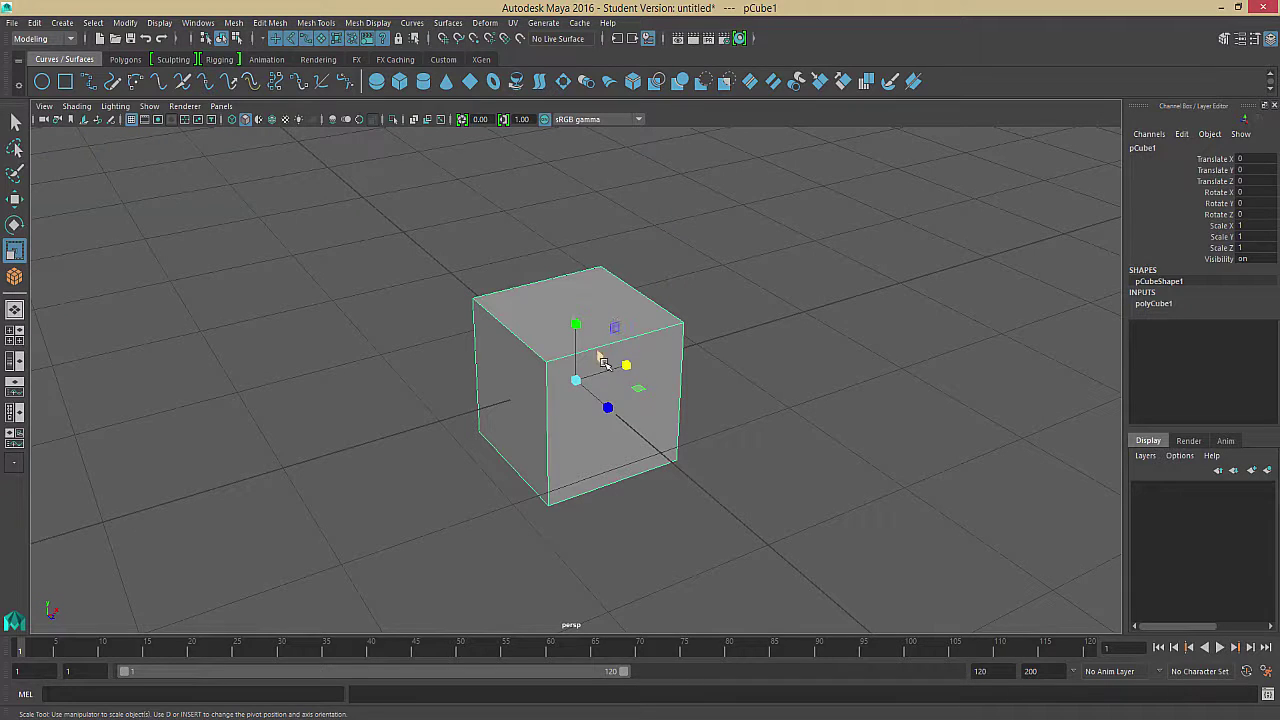
click(615, 325)
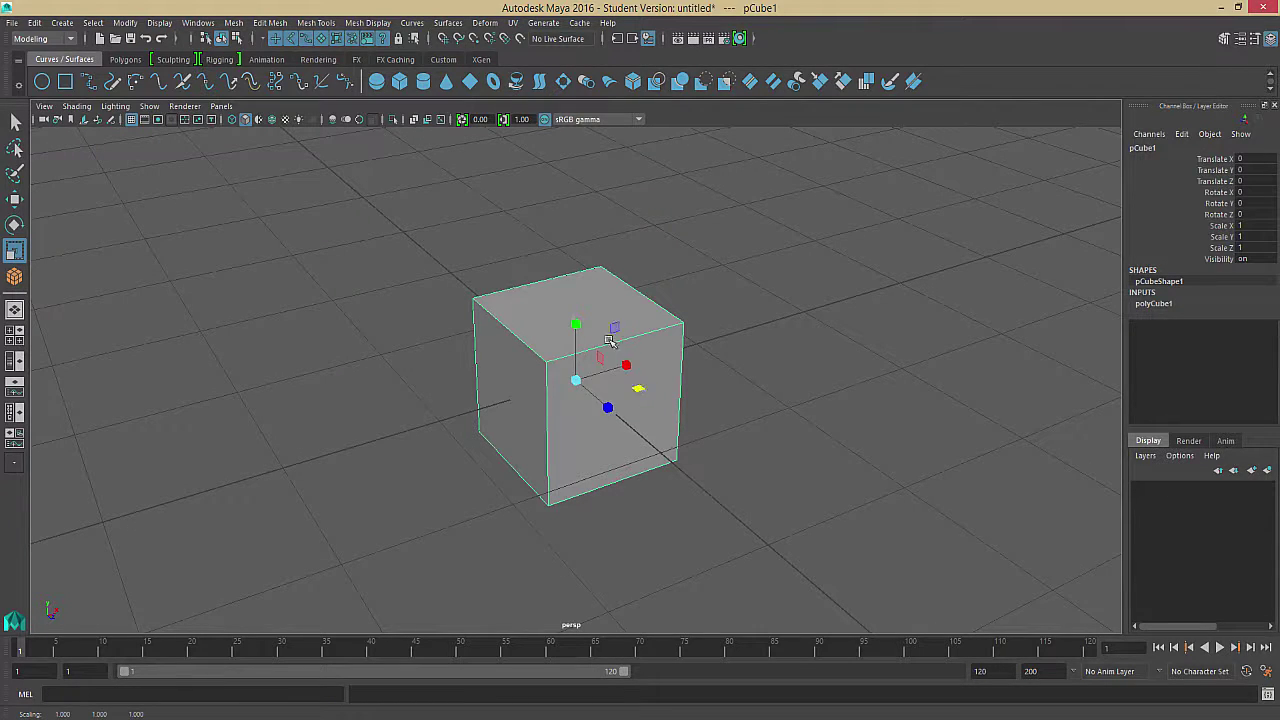
drag(614, 326, 729, 420)
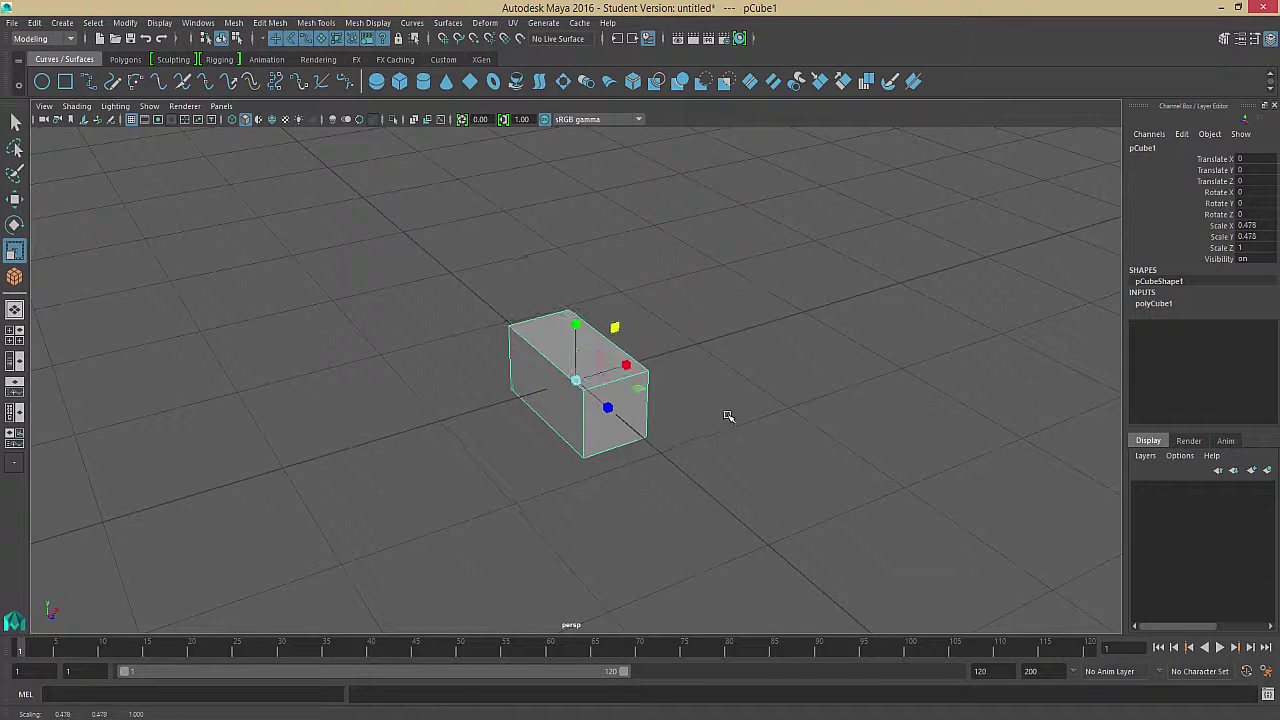
key(ctrl+z)
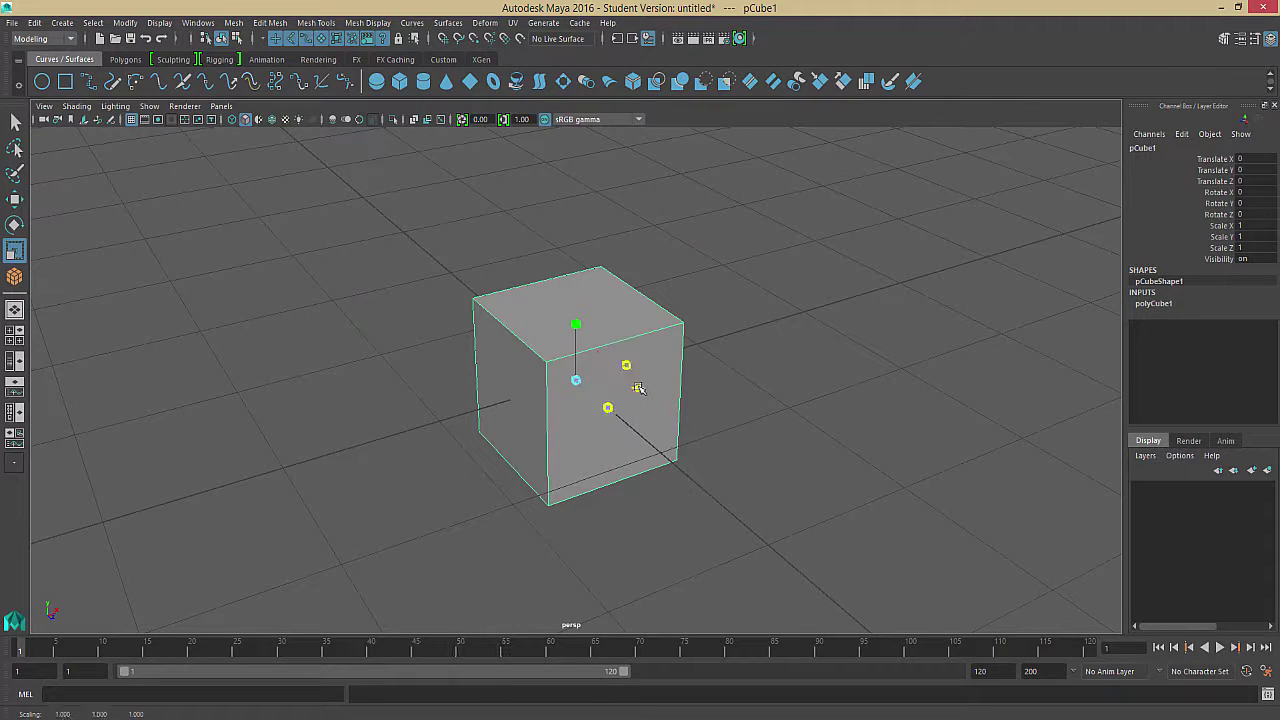
drag(638, 388, 666, 371)
key(ctrl+z)
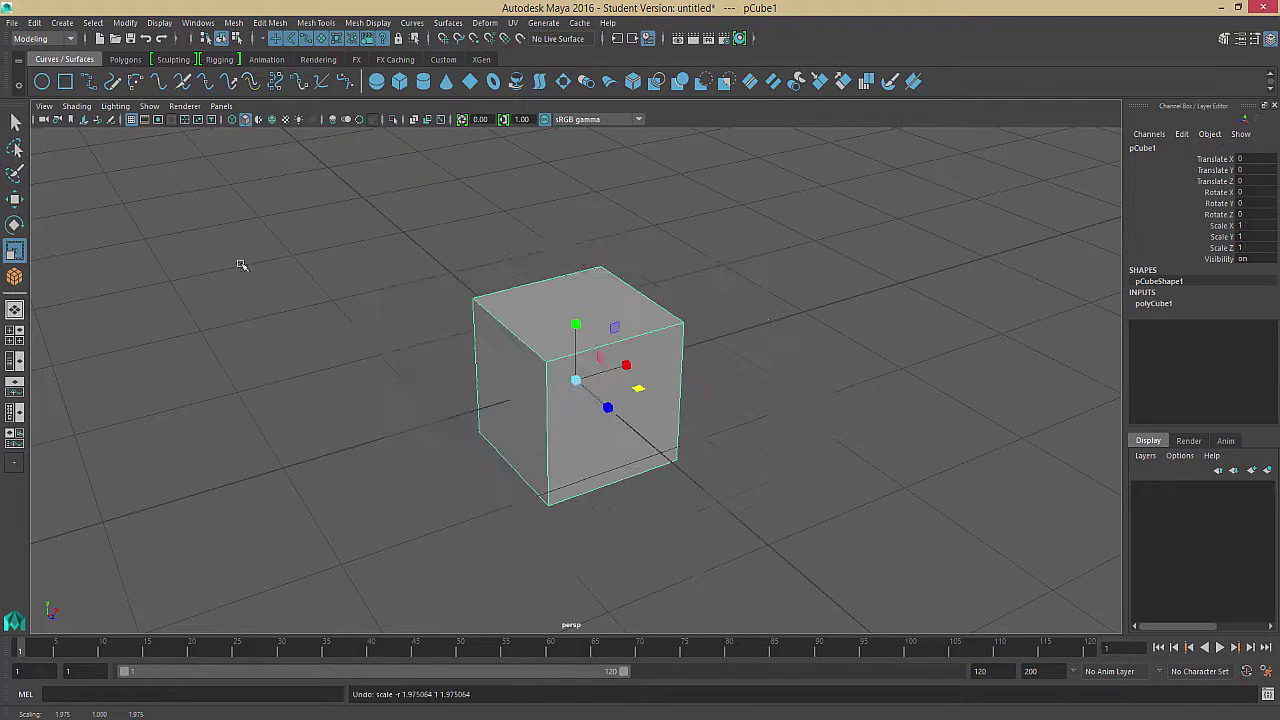
- Try moving the cube in the XY and XZ planes with the Move tool's plane handles, undoing each move
click(15, 198)
alt+drag(823, 380, 447, 300)
alt+drag(663, 426, 727, 419)
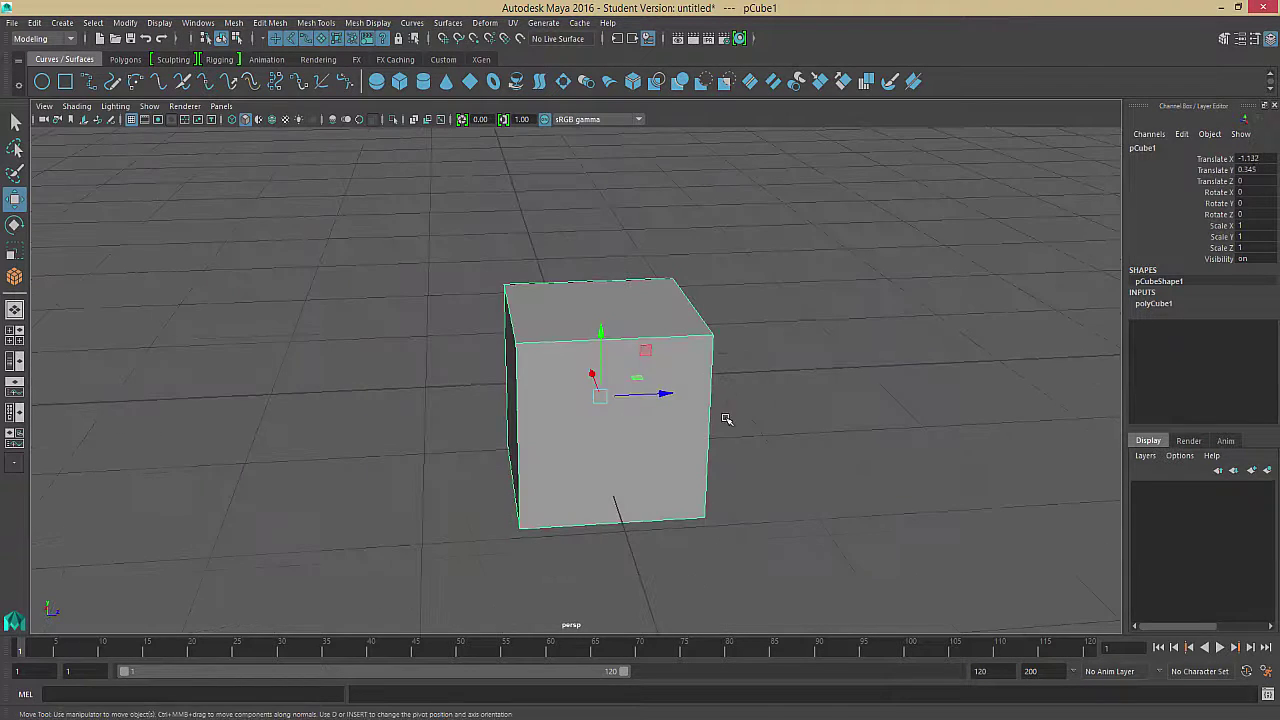
key(ctrl+z)
alt+drag(771, 383, 686, 371)
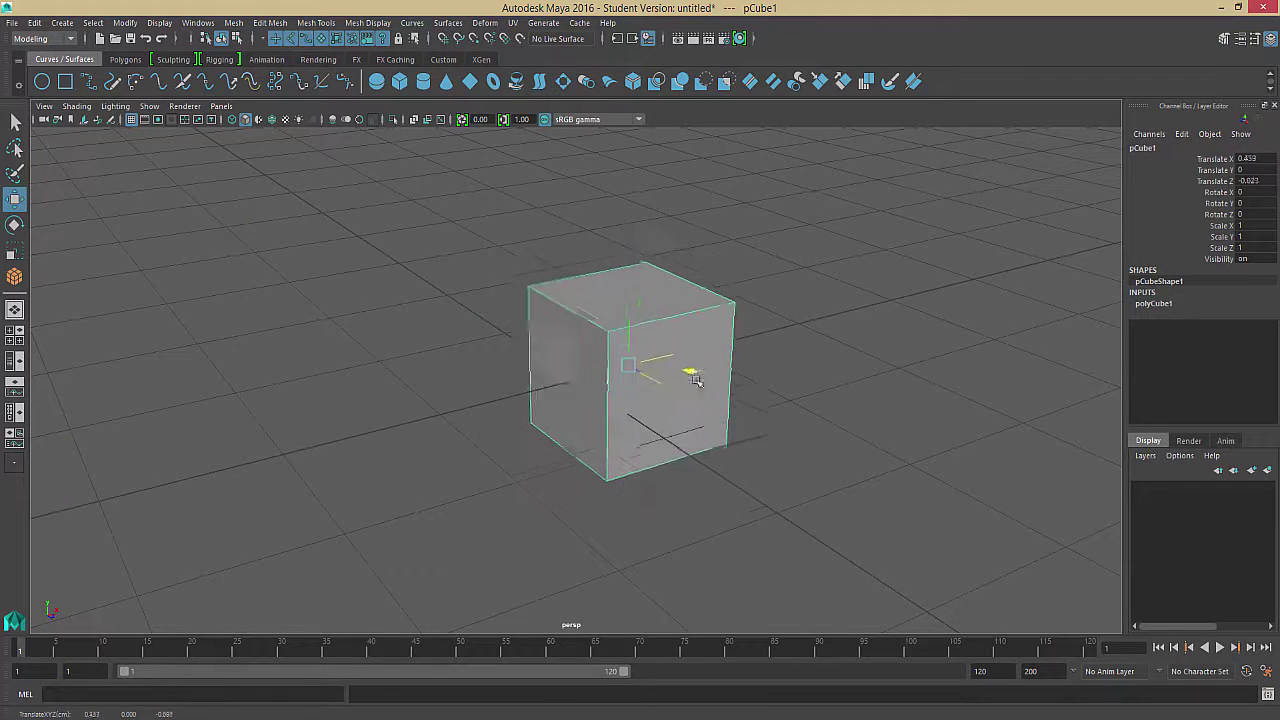
key(ctrl+z)
alt+middle_drag(762, 371, 749, 373)
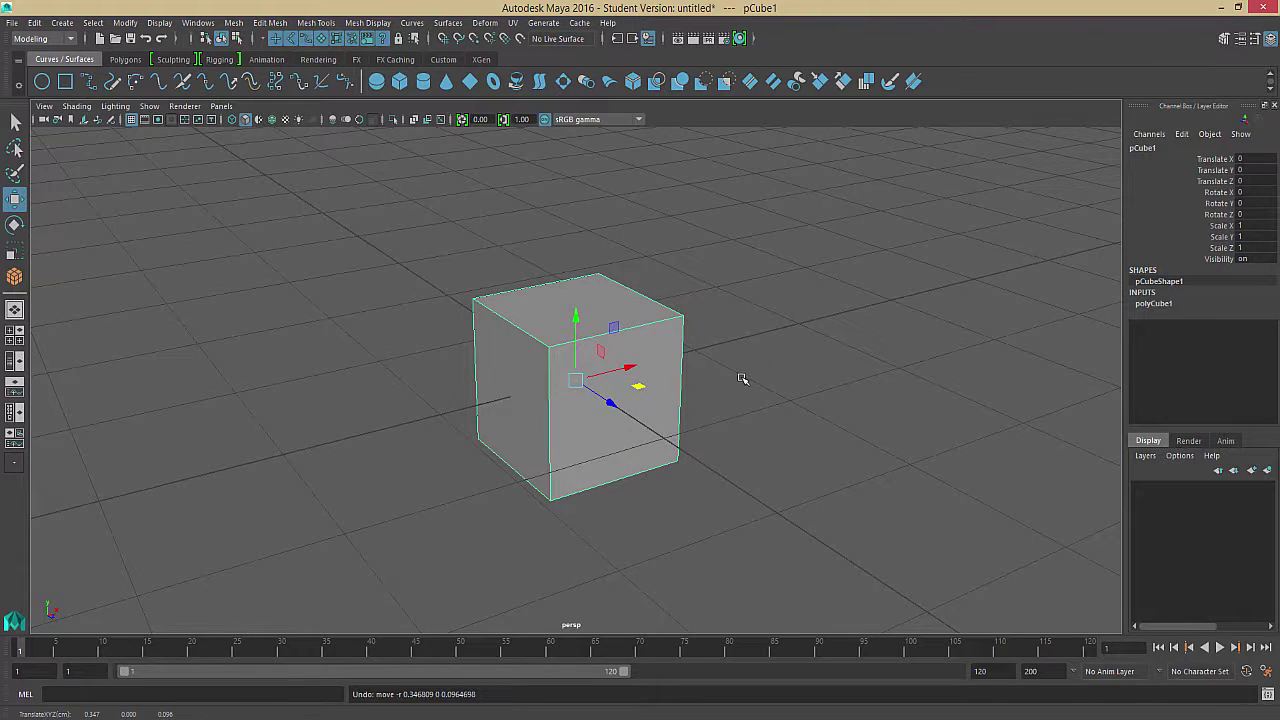
- Try scaling the cube uniformly about its centre pivot with the Scale tool and undo the change
alt+drag(742, 378, 608, 333)
key(r)
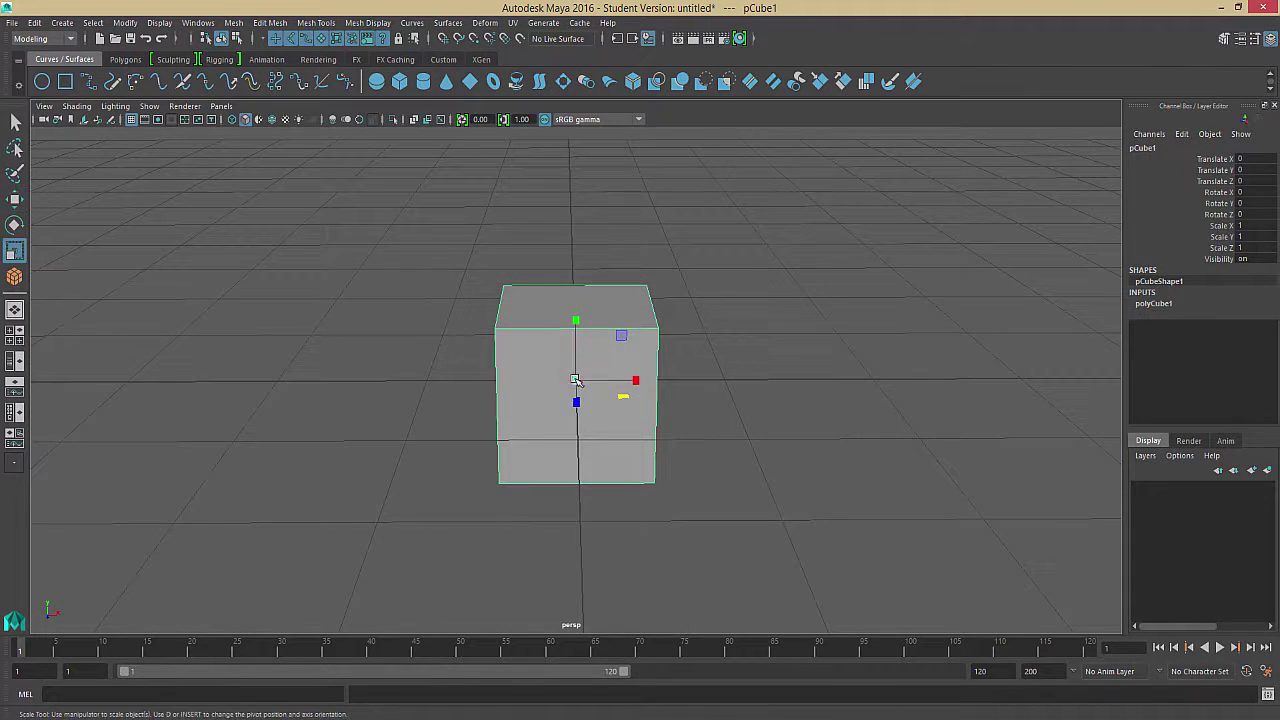
drag(576, 379, 574, 378)
key(ctrl+z)
mouse_move(714, 380)
alt+mouse_down()
mouse_move(714, 408)
mouse_move(698, 414)
mouse_move(725, 383)
mouse_move(698, 389)
alt+mouse_up()
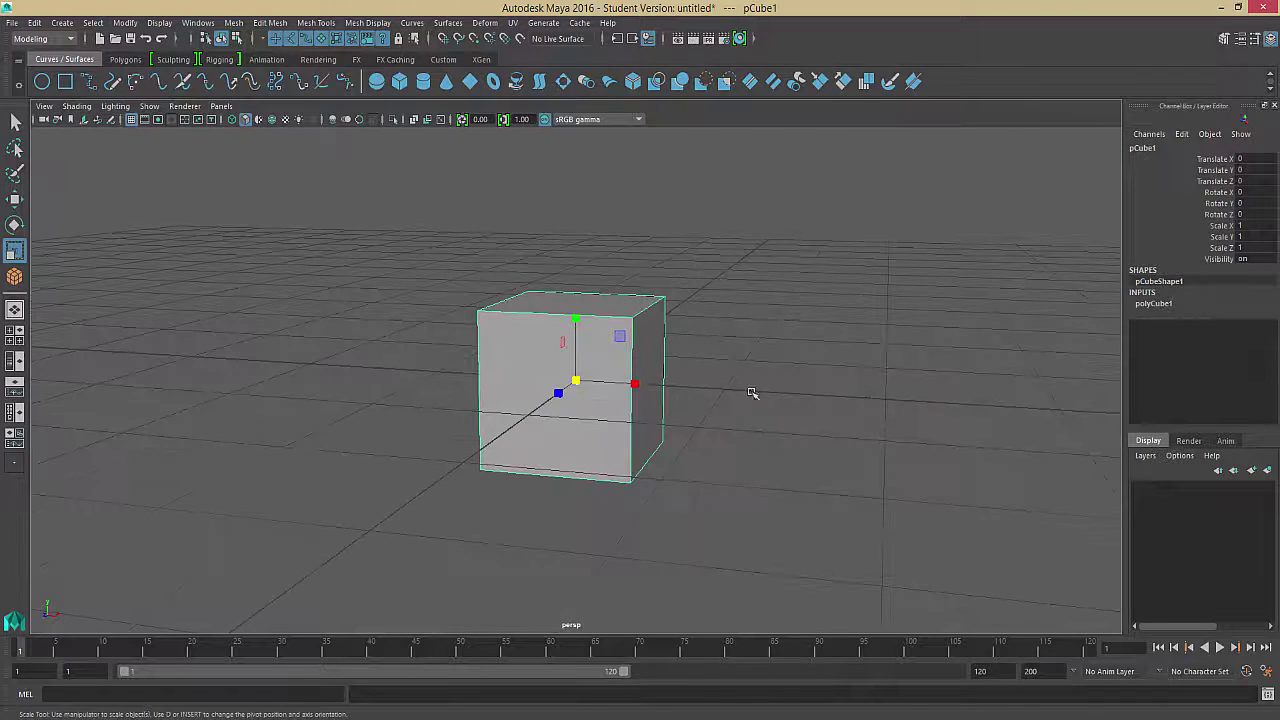
- In the front view, edit the cube's pivot and move it straight down about 0.5 units to the cube's bottom edge
key(space)
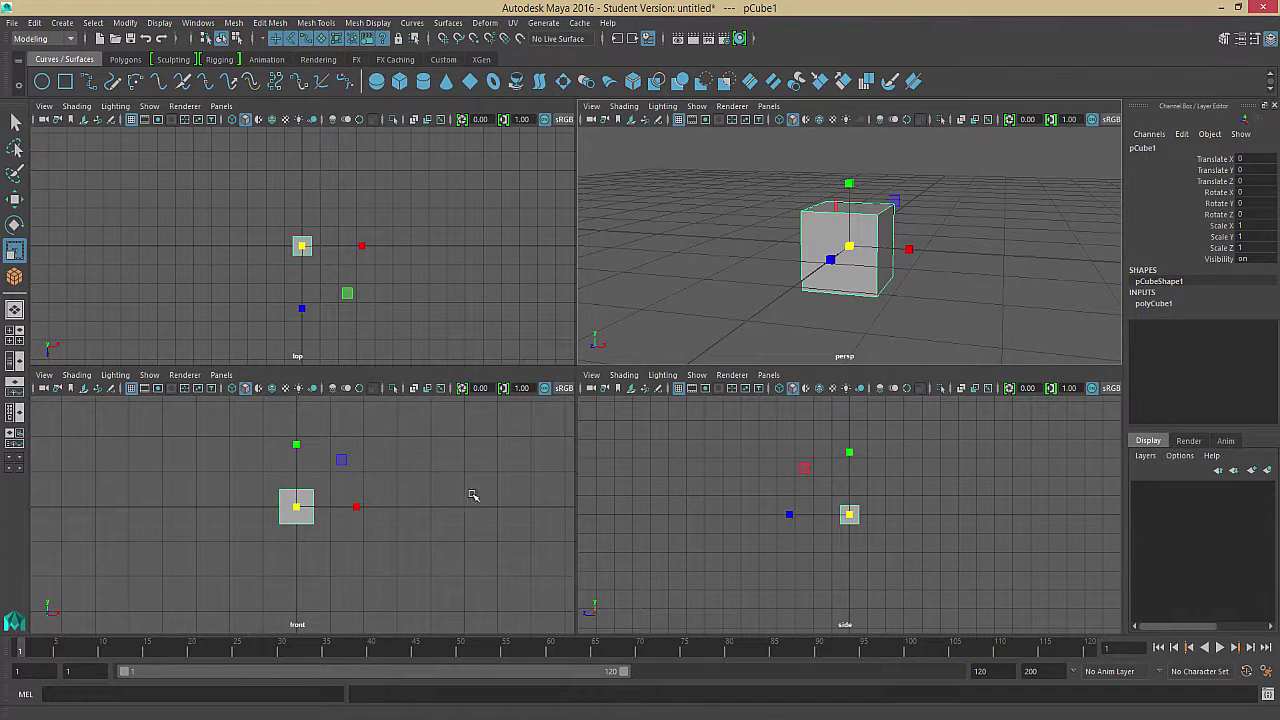
key(space)
alt+right_drag(586, 423, 643, 394)
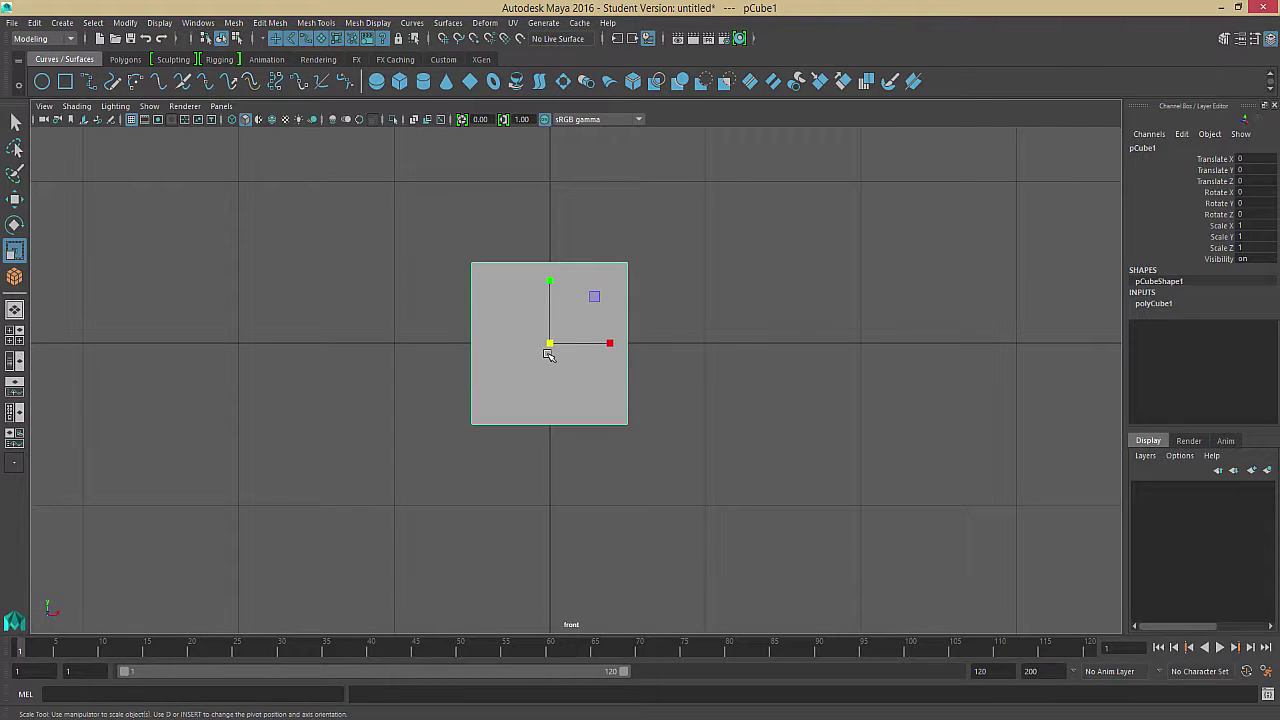
key(d)
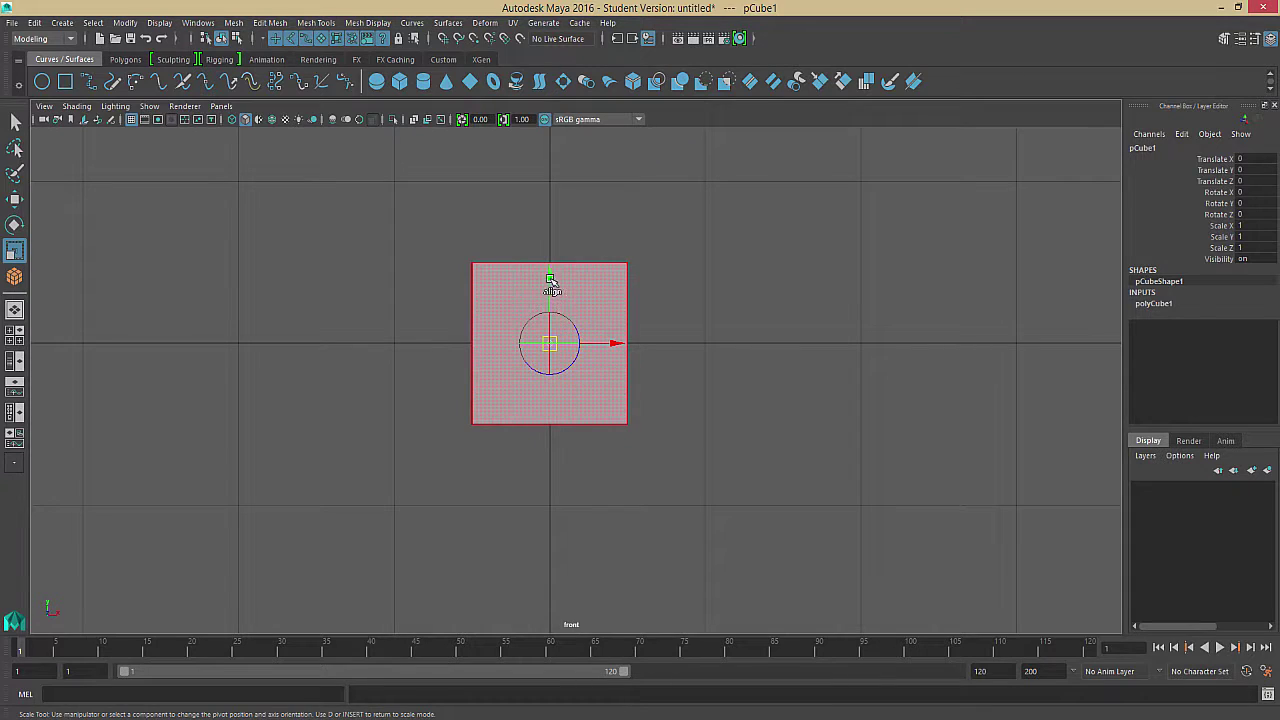
click(551, 274)
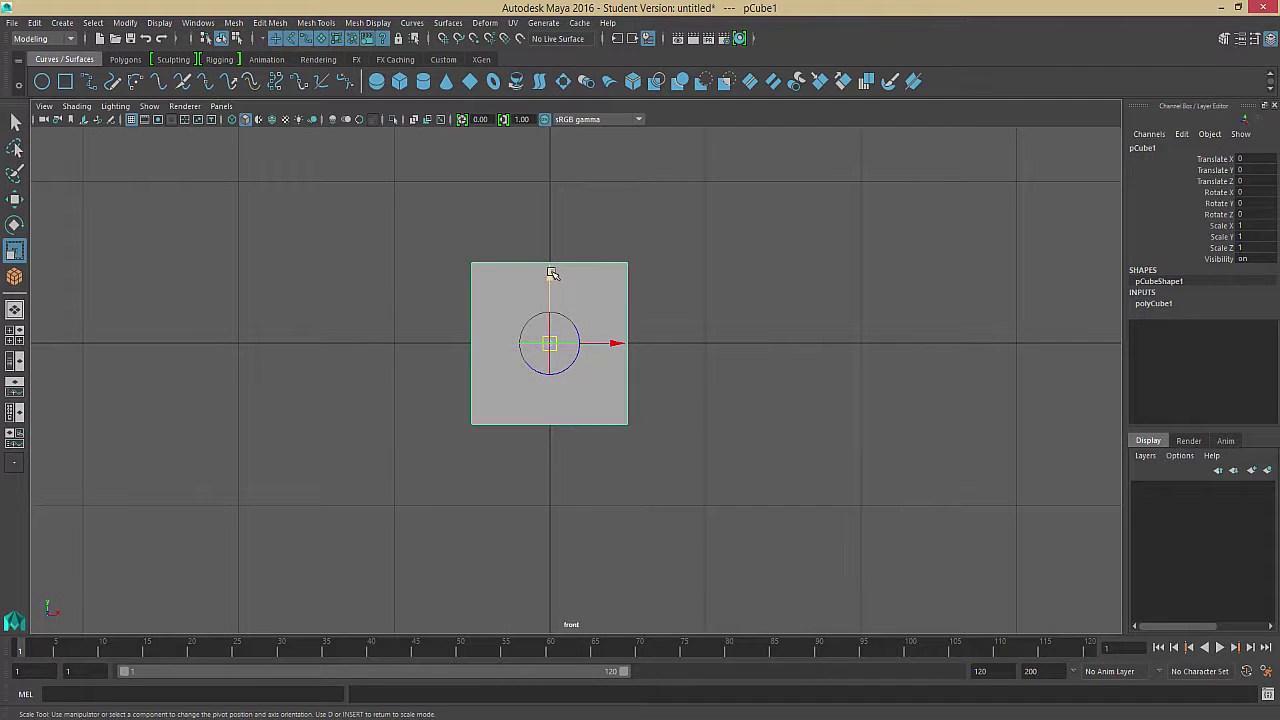
drag(552, 274, 551, 356)
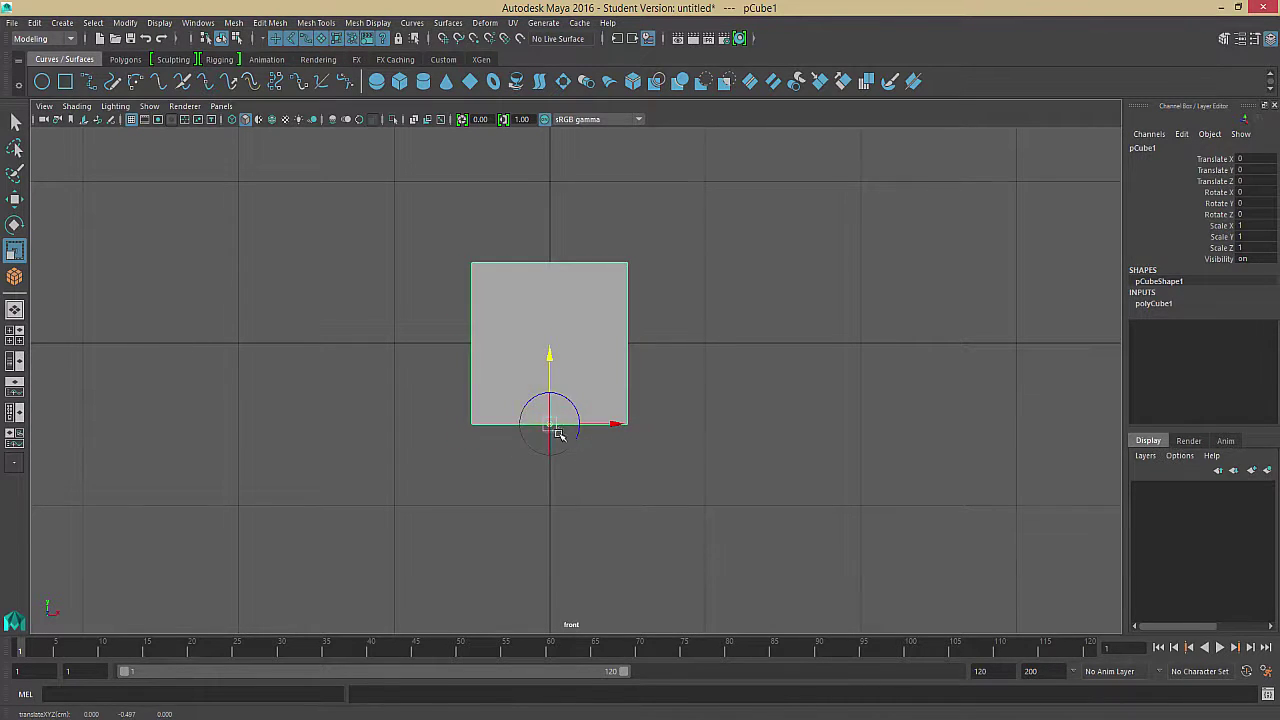
scroll(558, 434, up, 4)
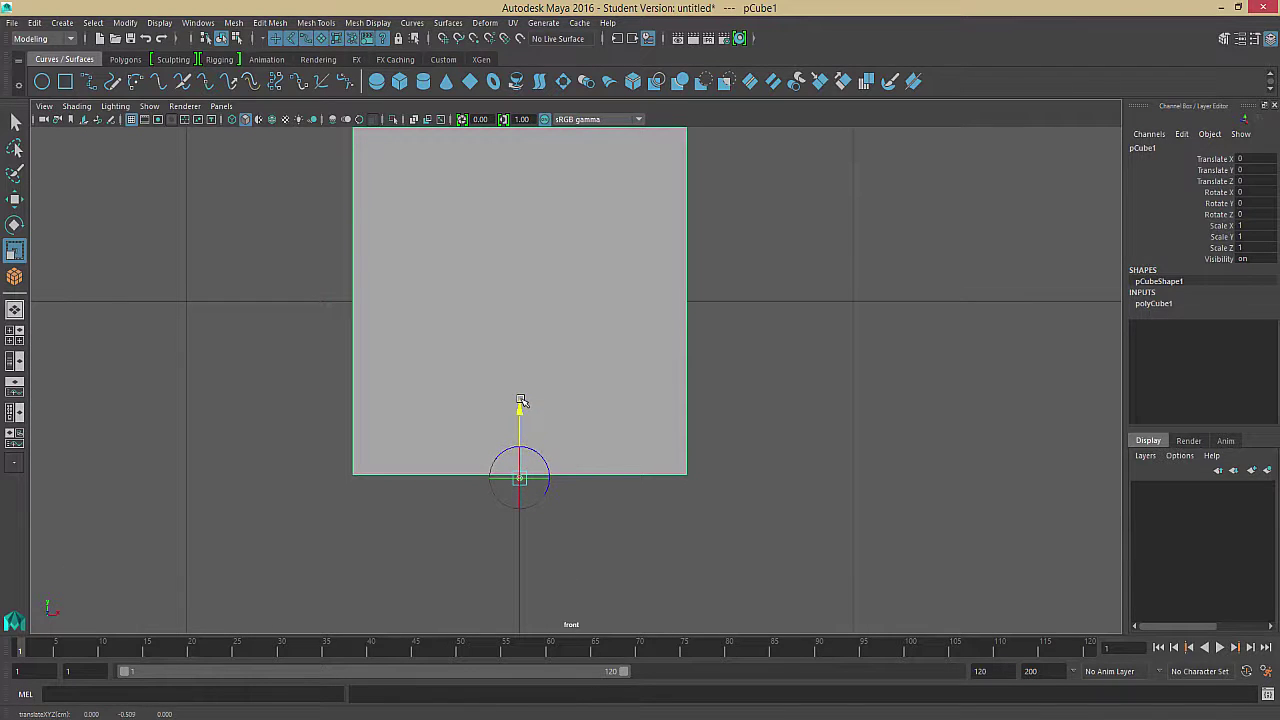
drag(521, 401, 521, 397)
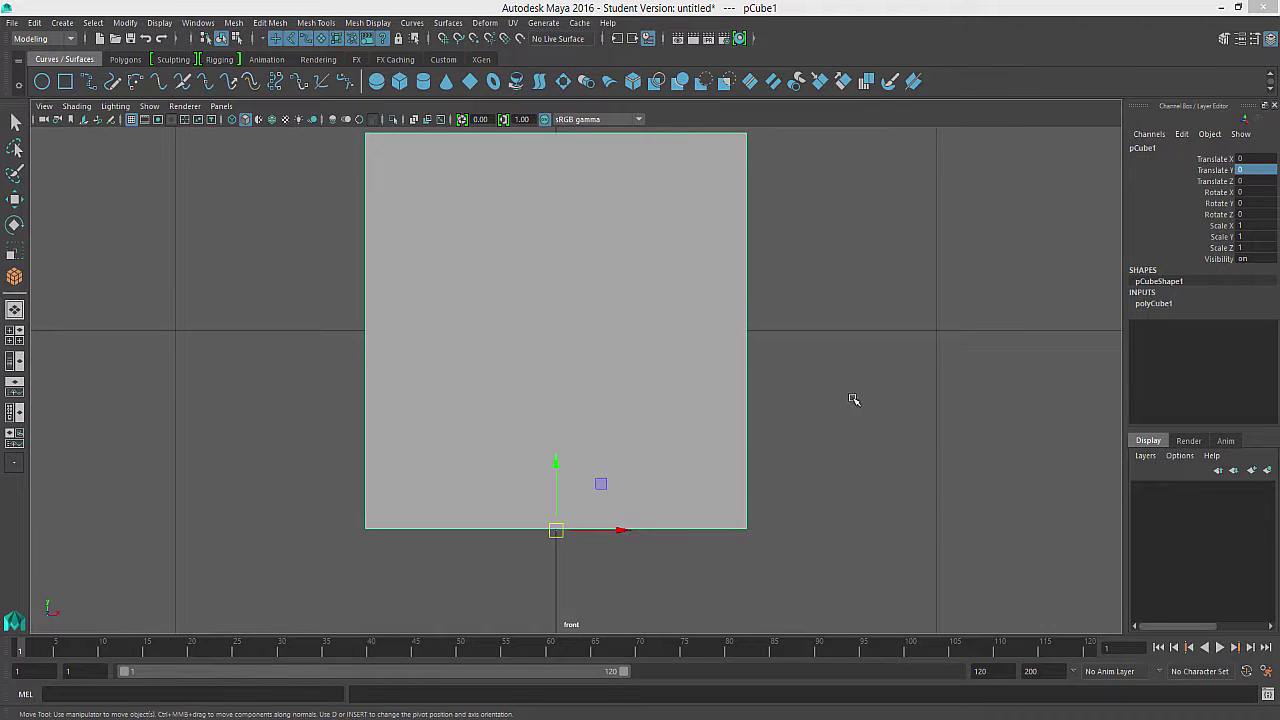
- Move the cube up in Y so its base sits on the grid line, setting Translate Y to exactly 0.5
scroll(790, 312, down, 5)
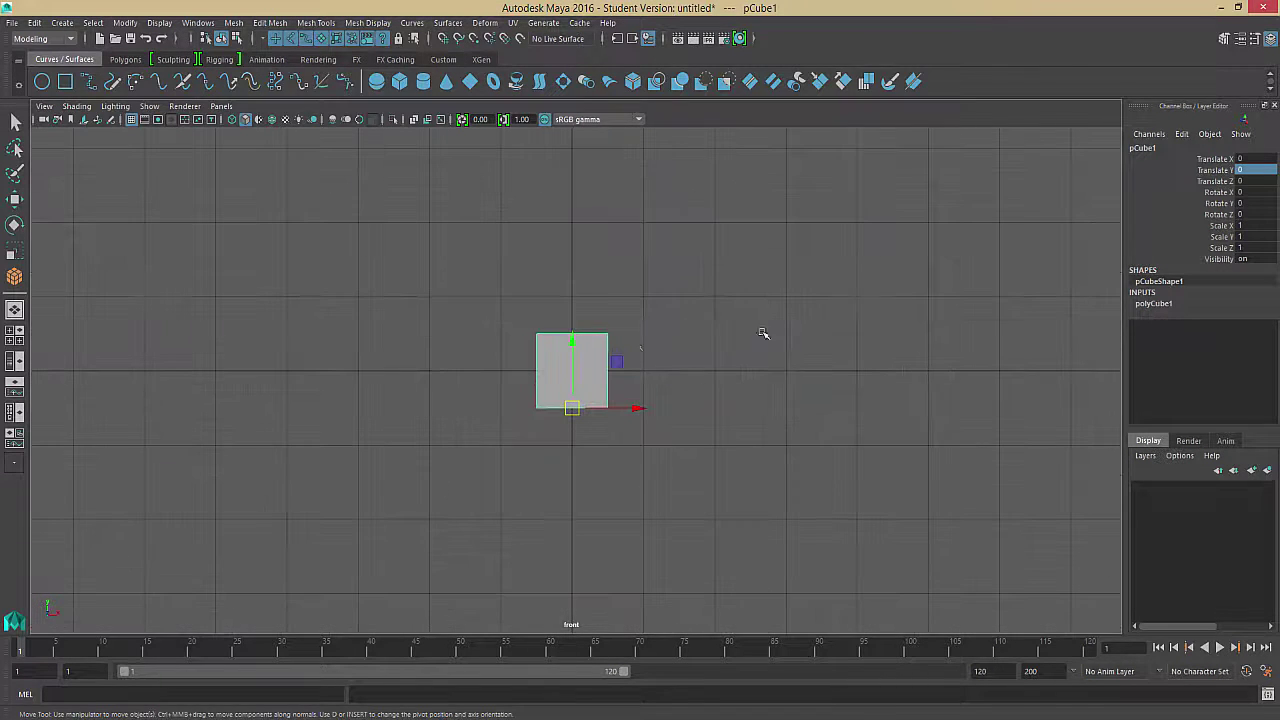
drag(576, 336, 572, 298)
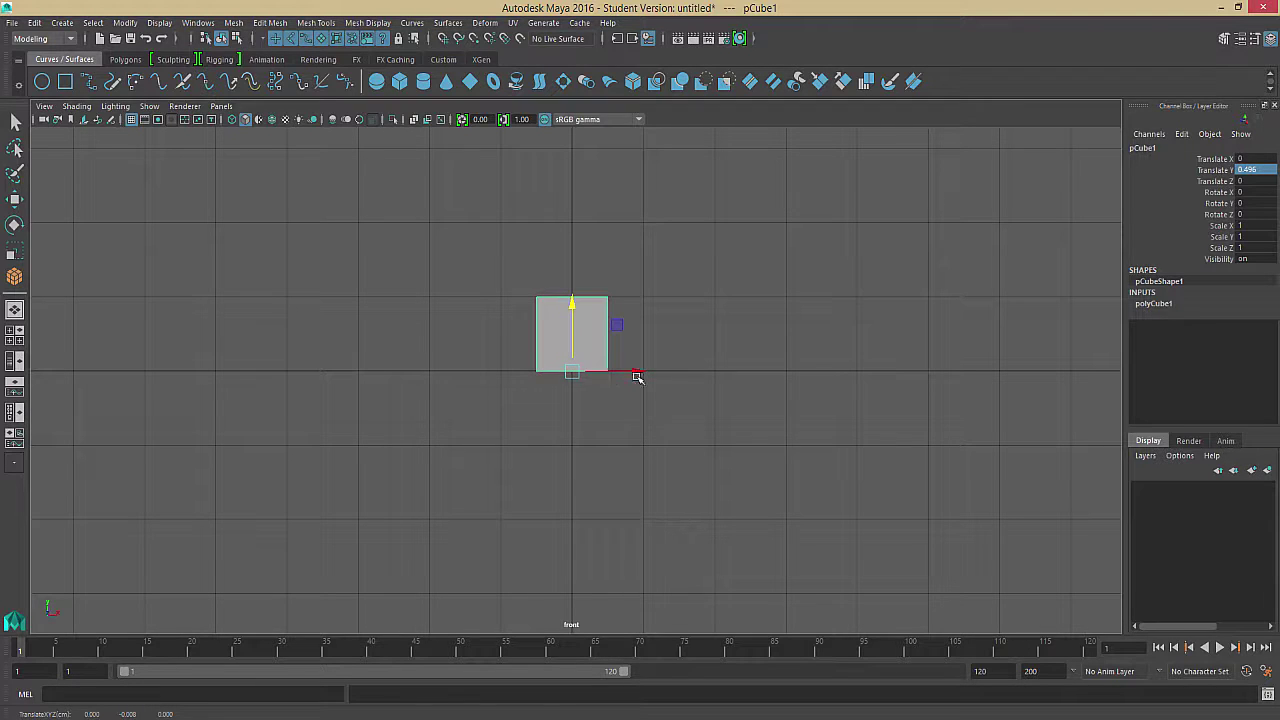
double_click(1252, 171)
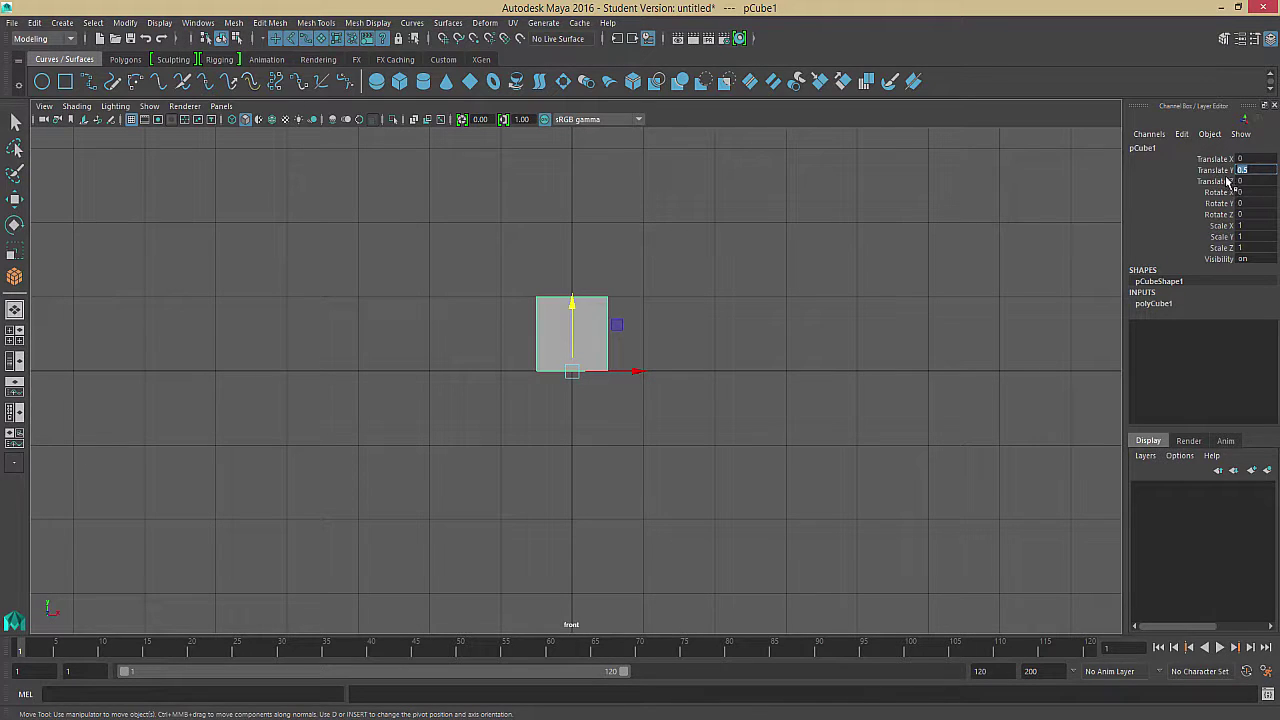
key(Return)
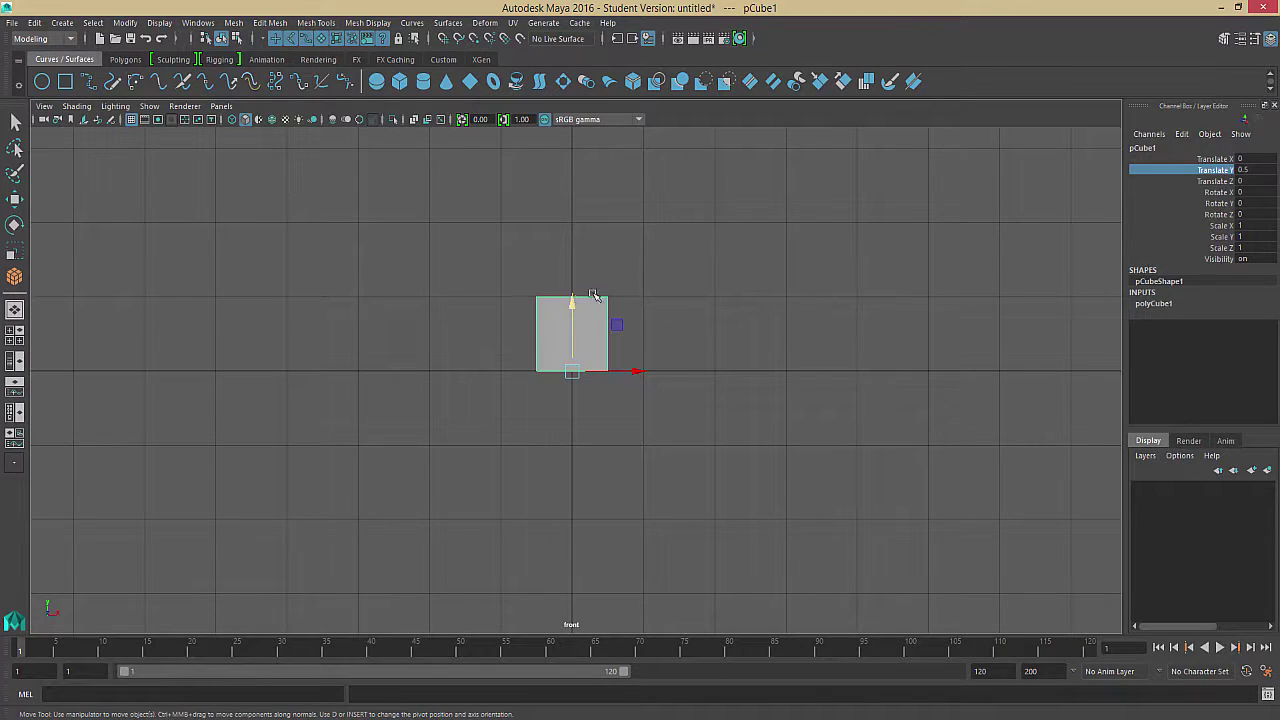
- Try raising the cube by setting Translate Y to 5.5, check its position against the grid, and undo the change
click(1243, 170)
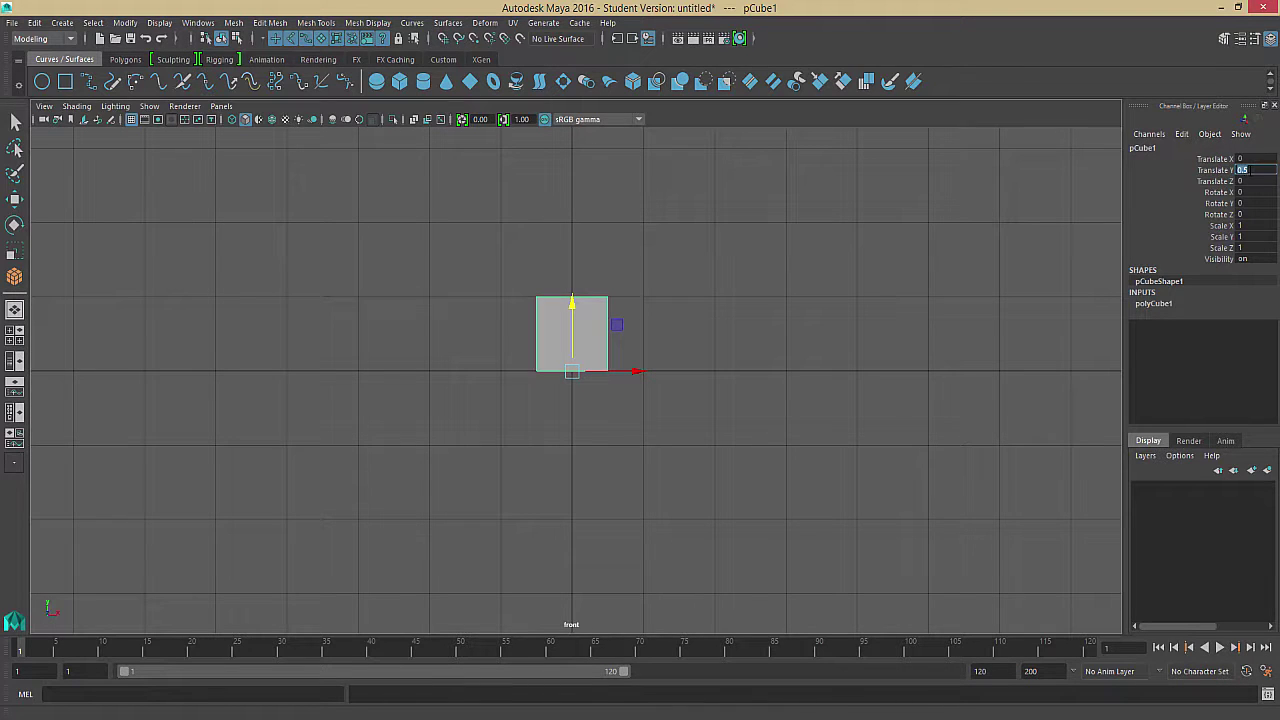
text(5.5)
key(Return)
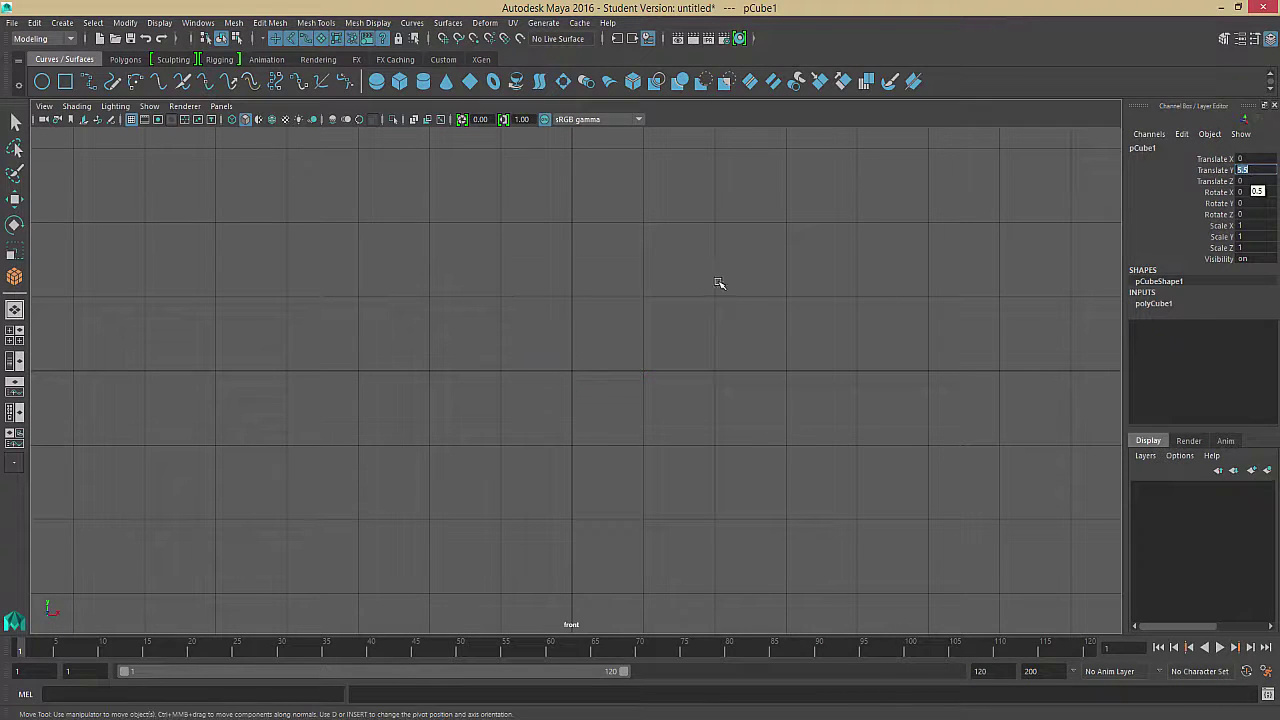
alt+middle_drag(703, 225, 700, 466)
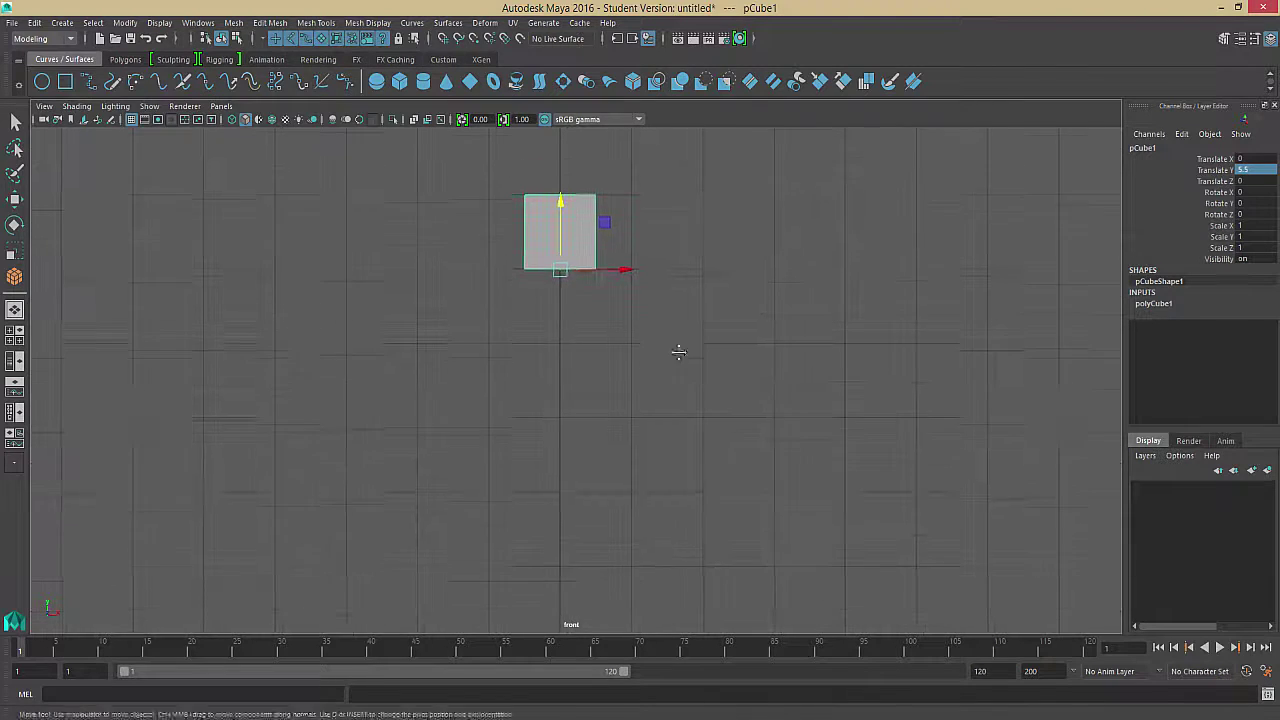
alt+middle_drag(677, 351, 674, 286)
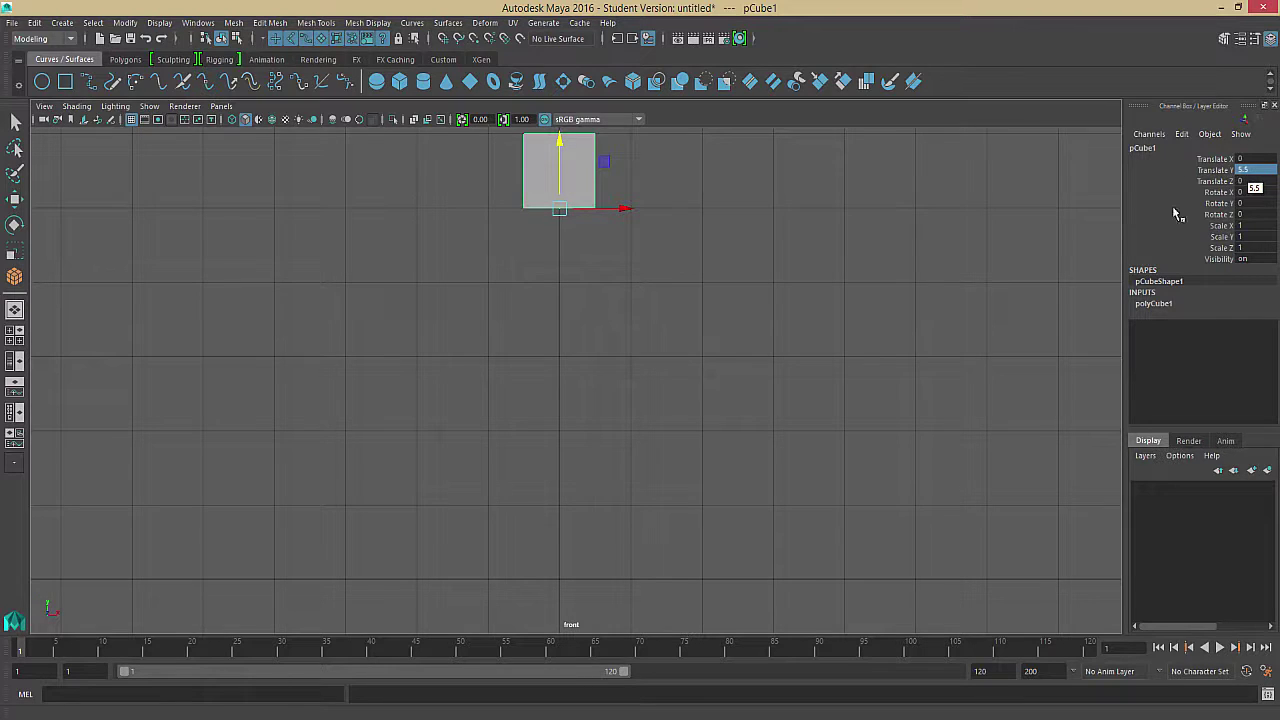
key(ctrl+z)
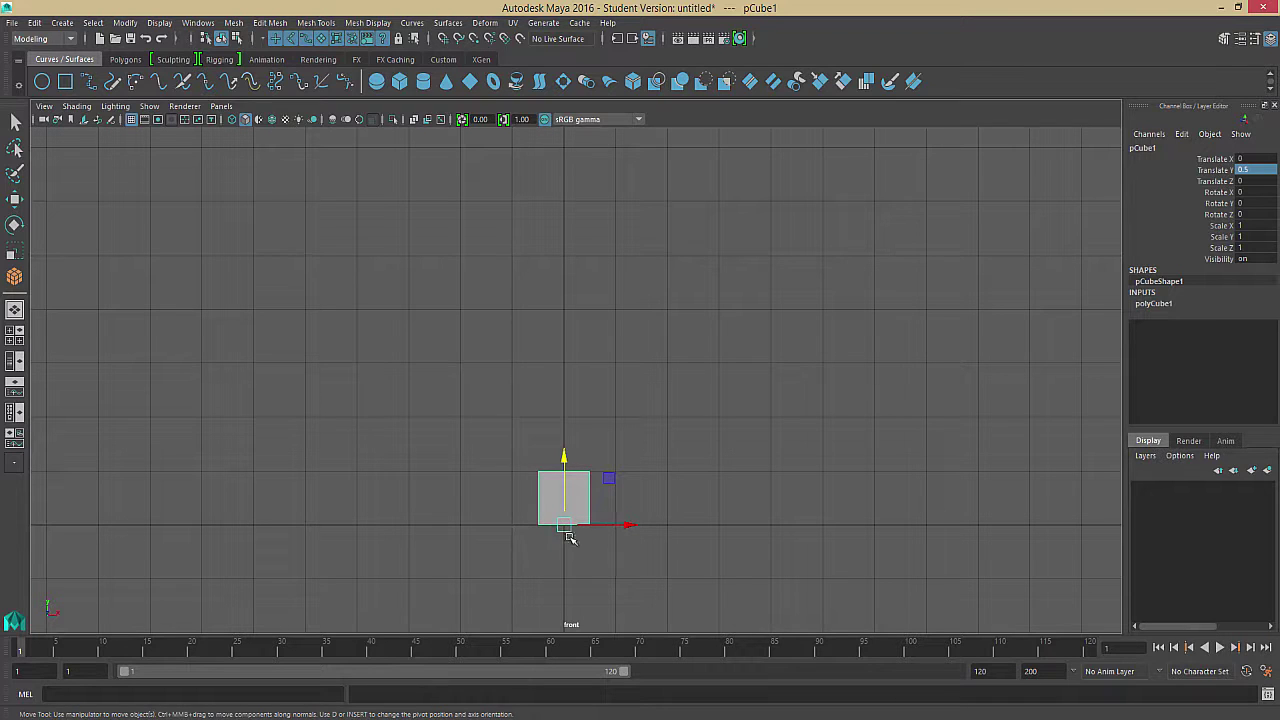
- Freeze the cube's transformations at its current position on the grid and return to the Move tool
click(125, 22)
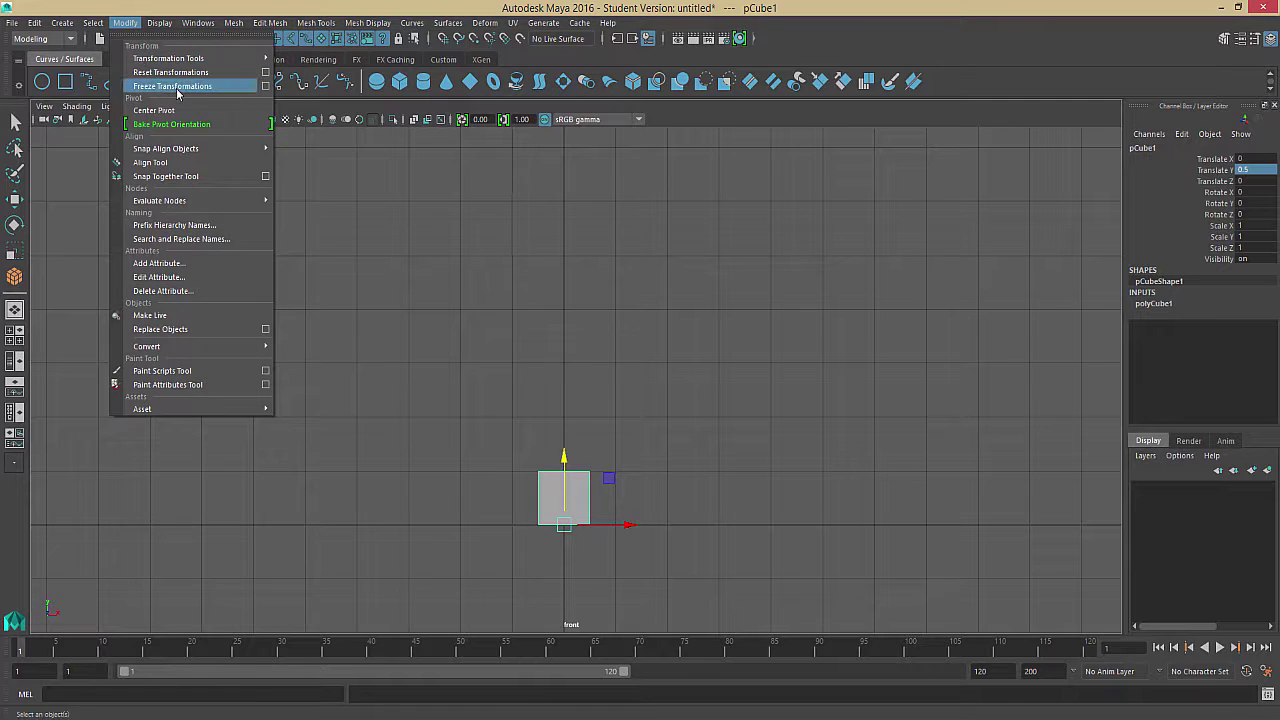
click(180, 88)
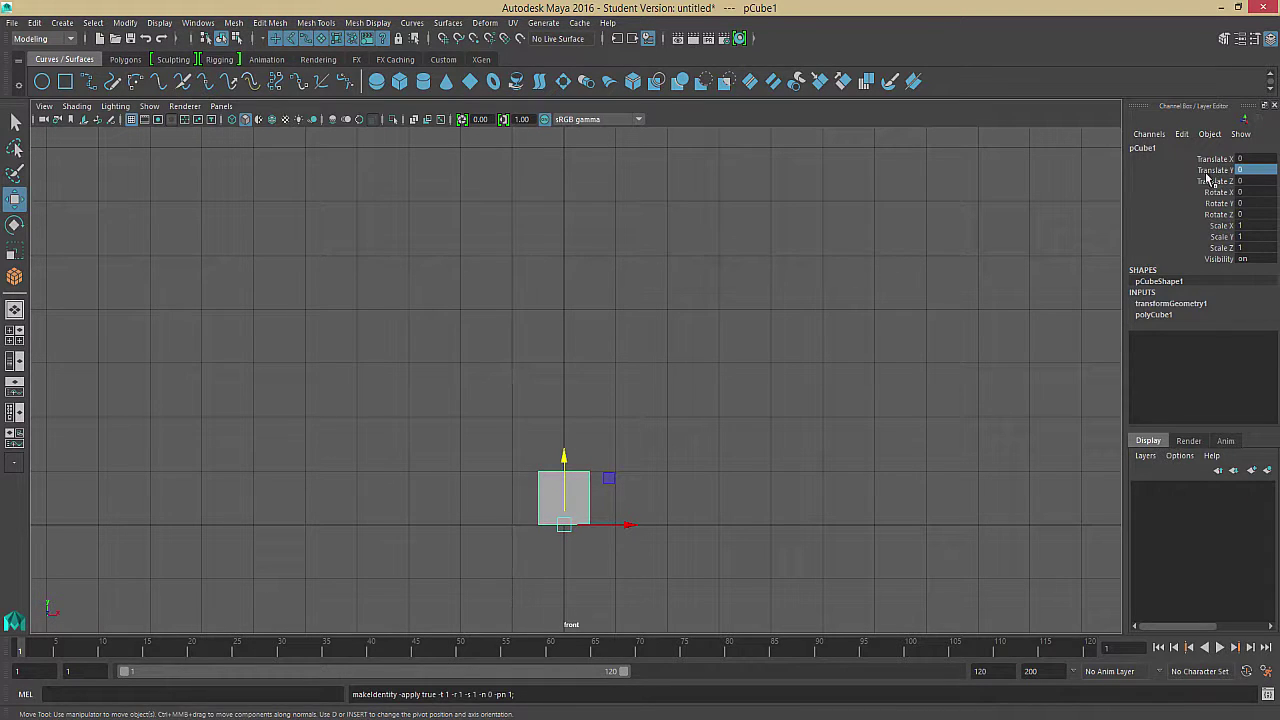
click(1219, 204)
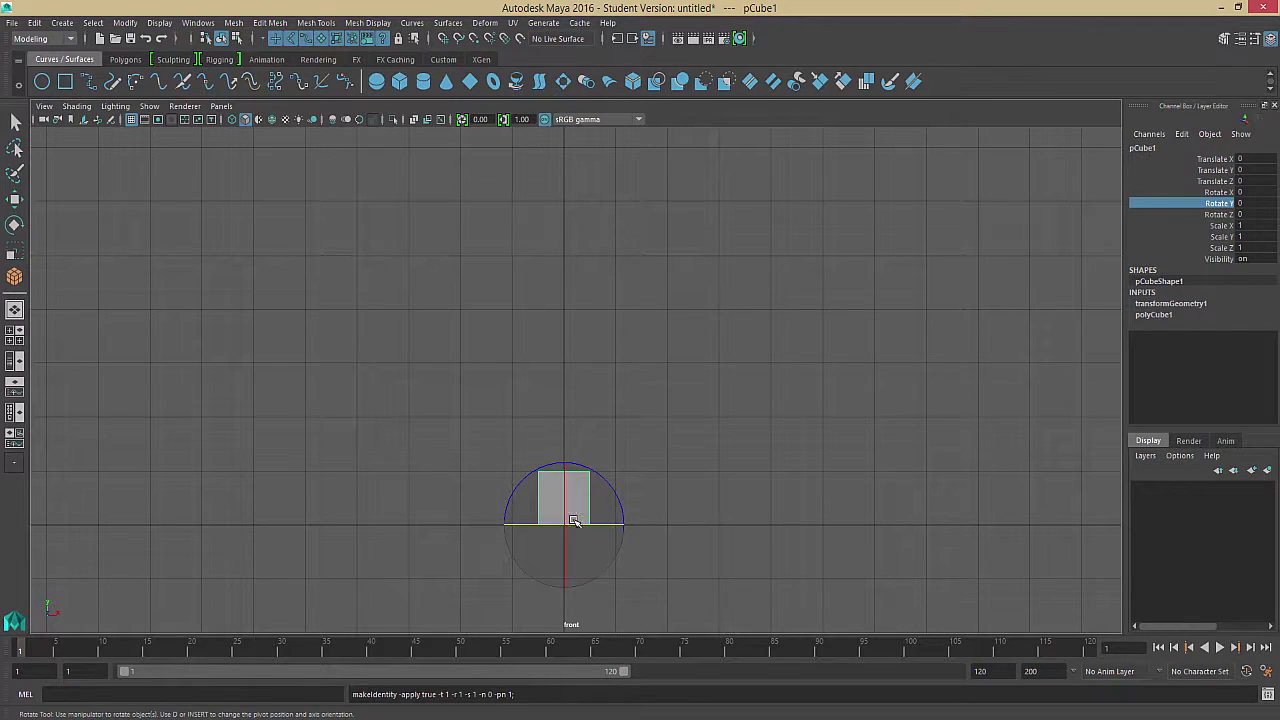
key(w)
- Set the cube's Translate Y to 5 and view it above the grid in the perspective view
click(1254, 171)
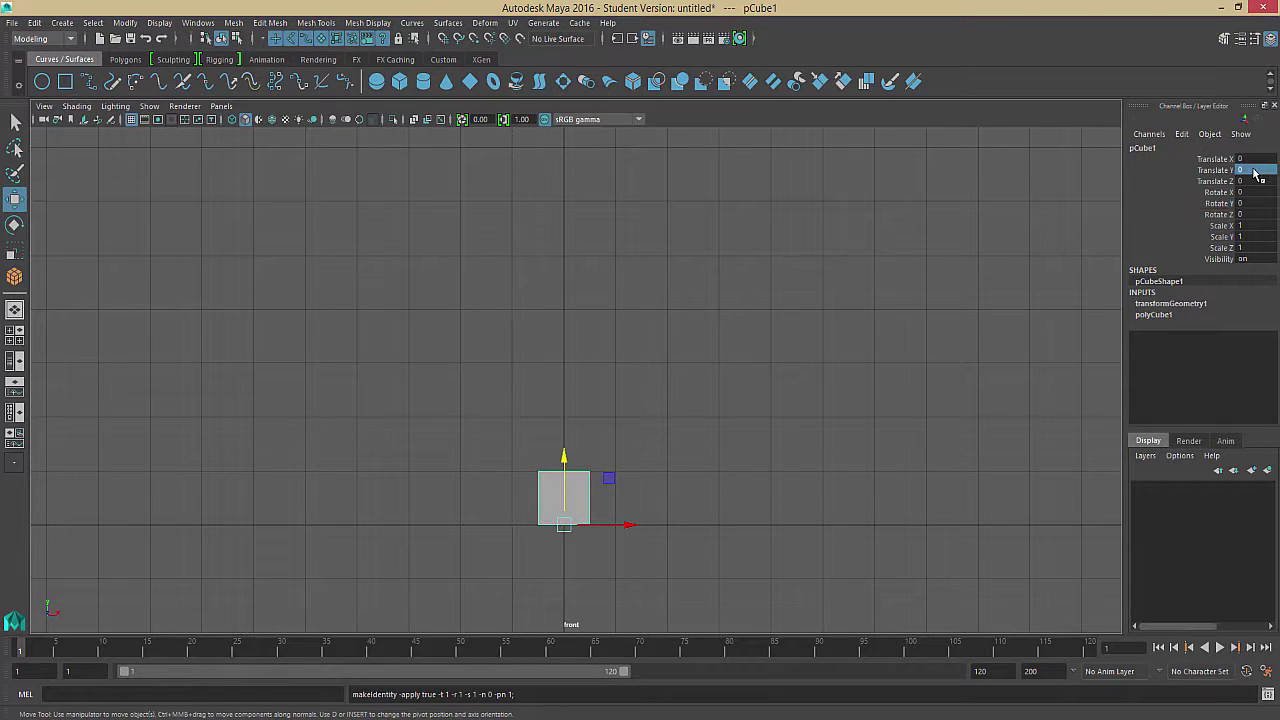
click(1254, 171)
key(Return)
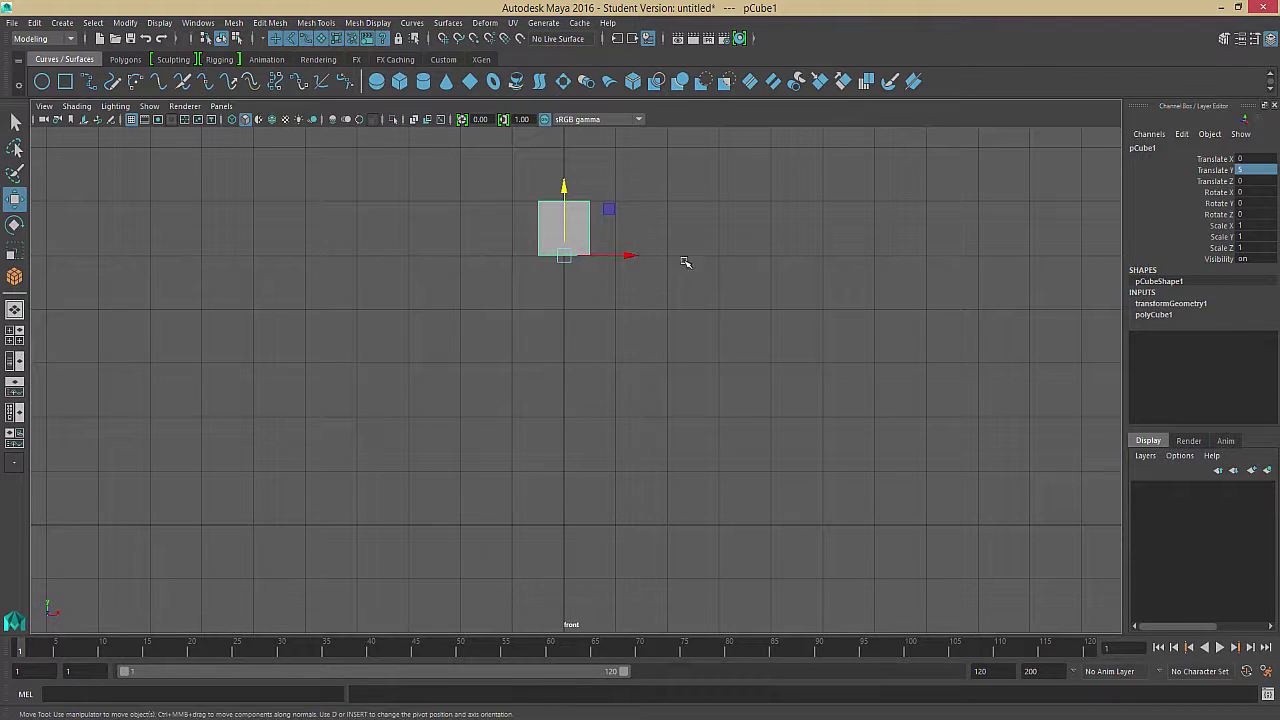
key(space)
key(space)
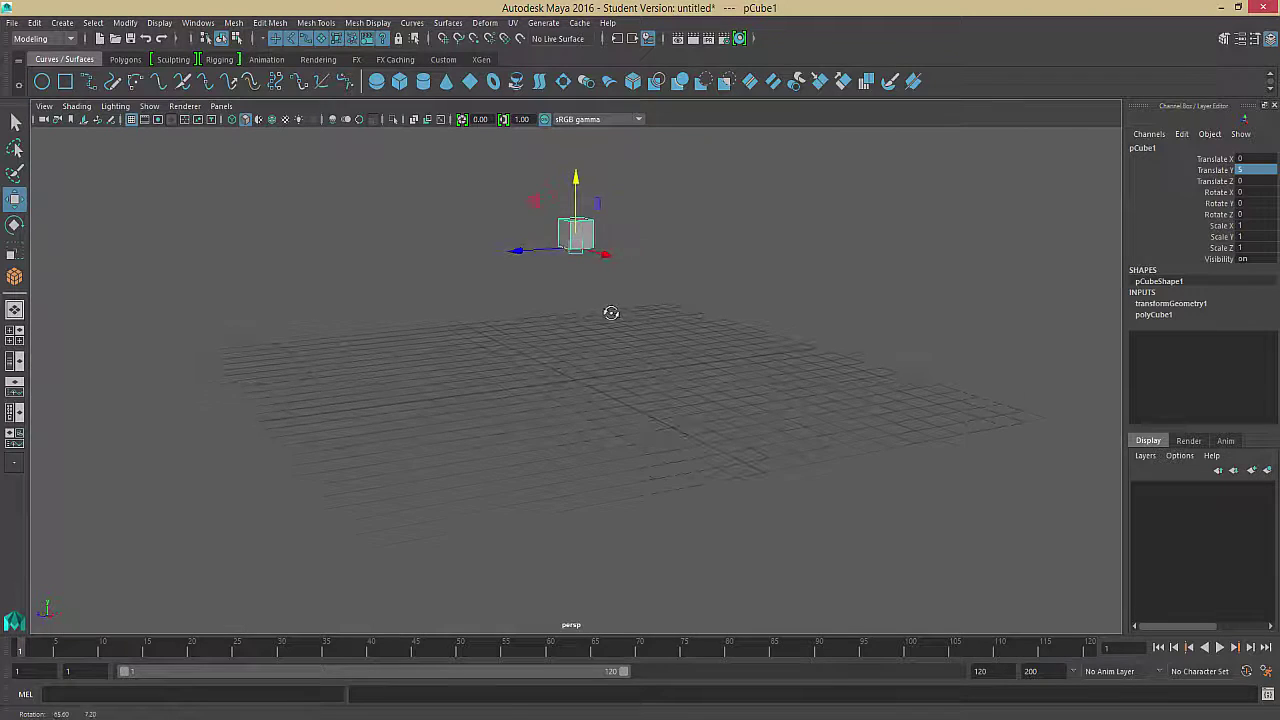
click(689, 268)
alt+drag(689, 268, 566, 357)
- Reselect the cube, try rotating it about 43 degrees around Z from its bottom pivot, and undo the rotation
click(567, 243)
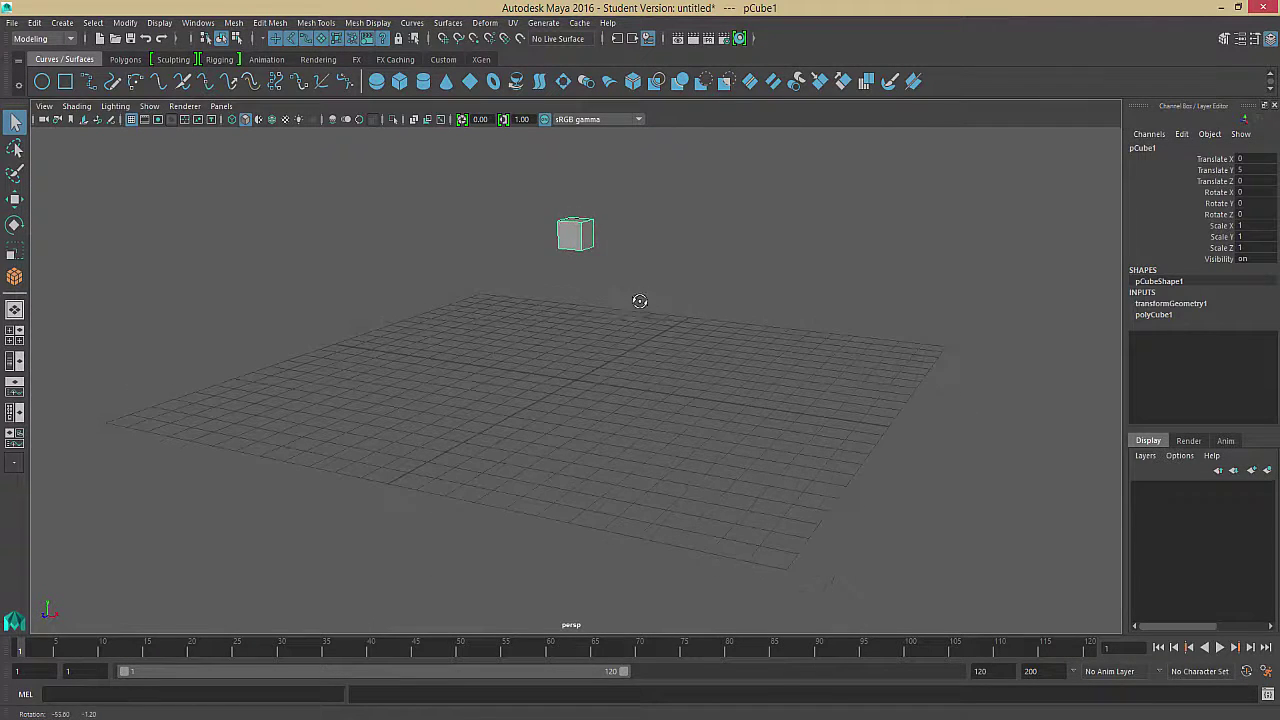
key(e)
key(w)
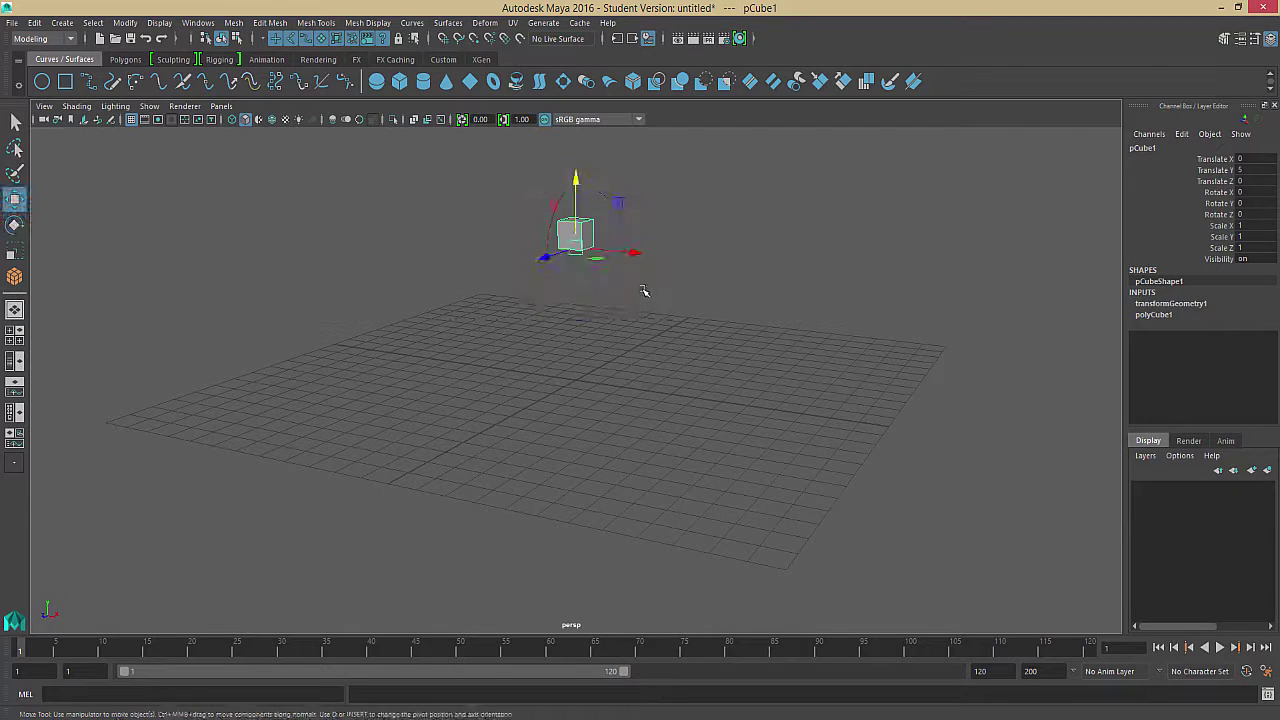
key(e)
alt+drag(629, 230, 655, 250)
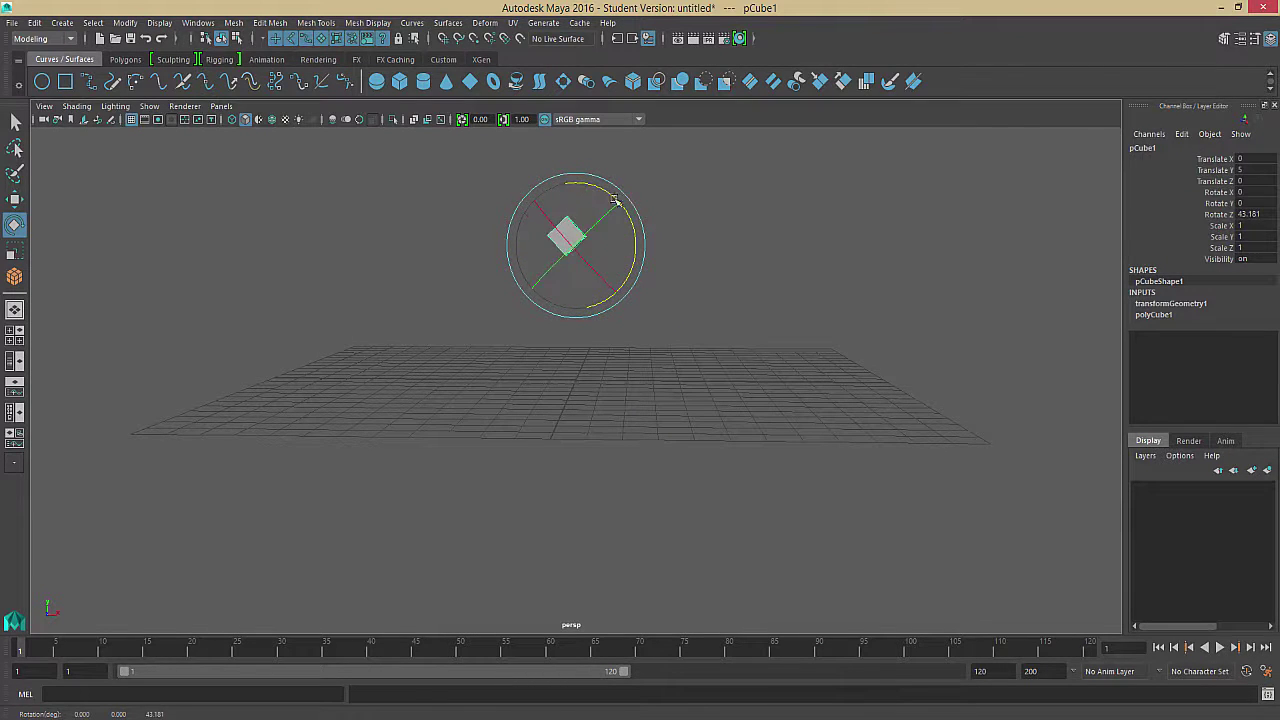
key(ctrl+z)
- Try scaling the raised cube along Y to about 1.72 and moving it about 0.1 up in Y, undoing each change
key(r)
drag(577, 181, 582, 147)
key(ctrl+z)
key(w)
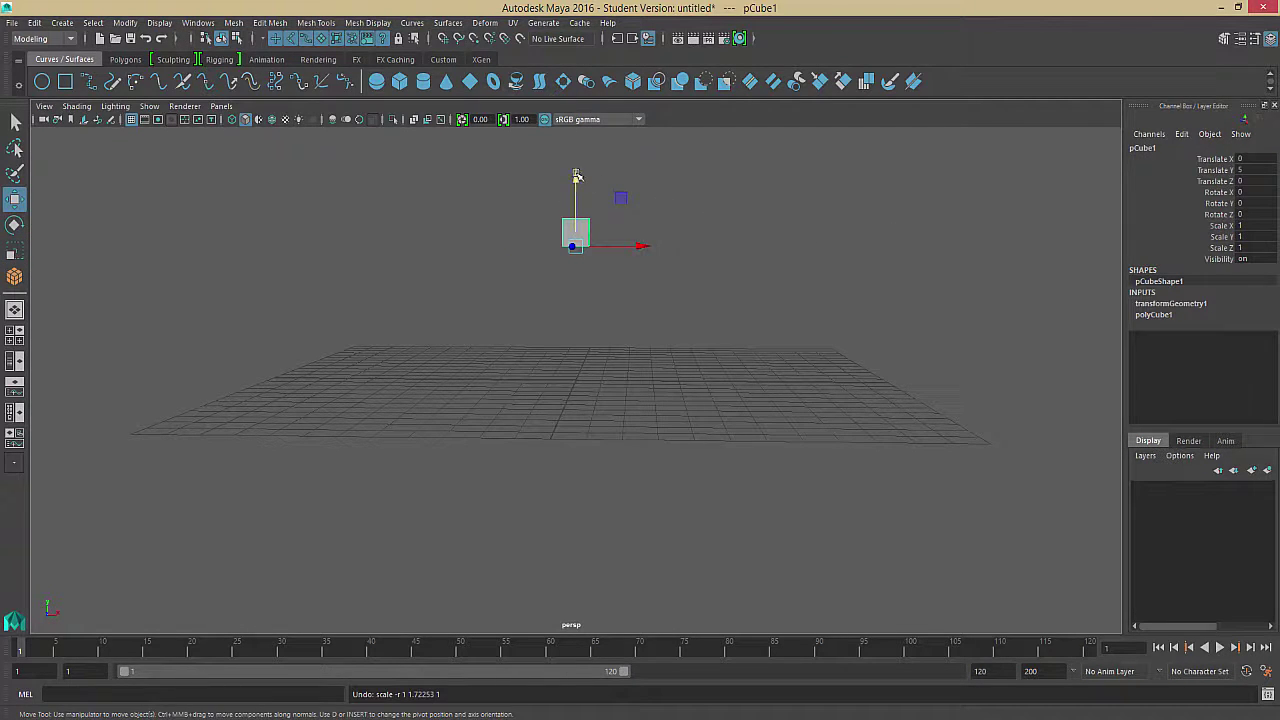
drag(577, 176, 583, 166)
key(ctrl+z)
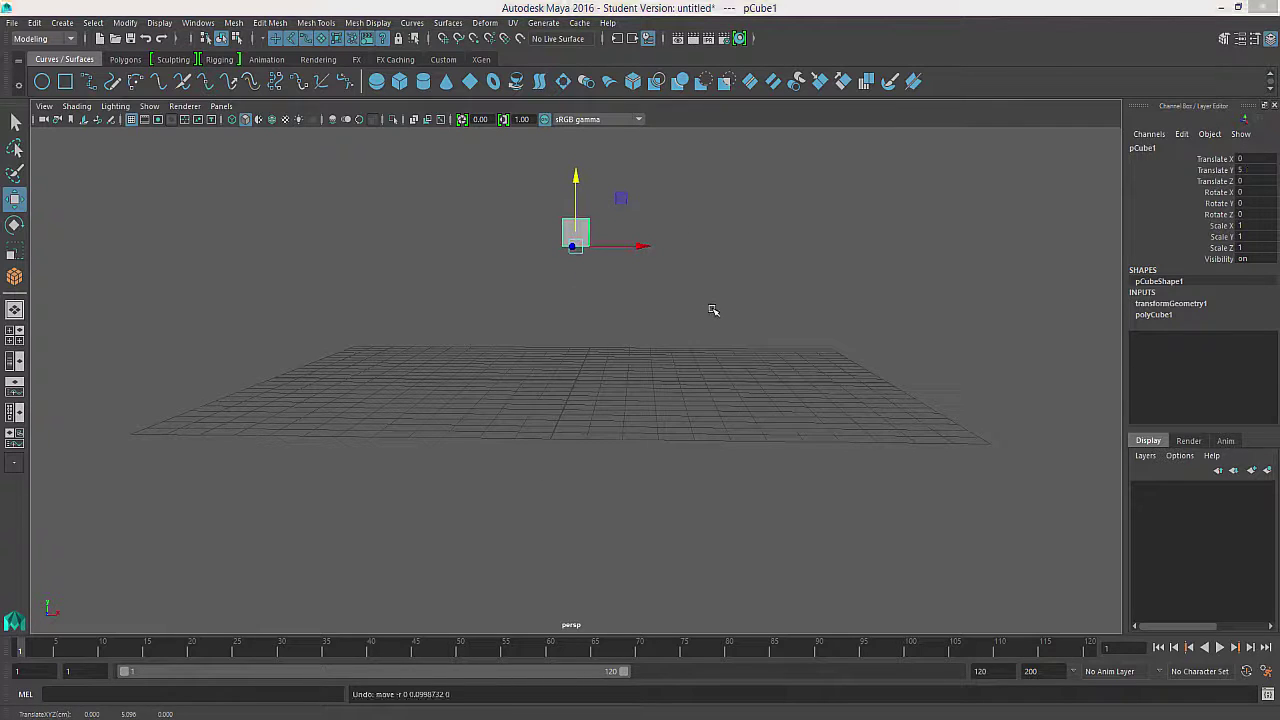
- Return to the front view and set the cube's Translate Y to 0
key(space)
key(space)
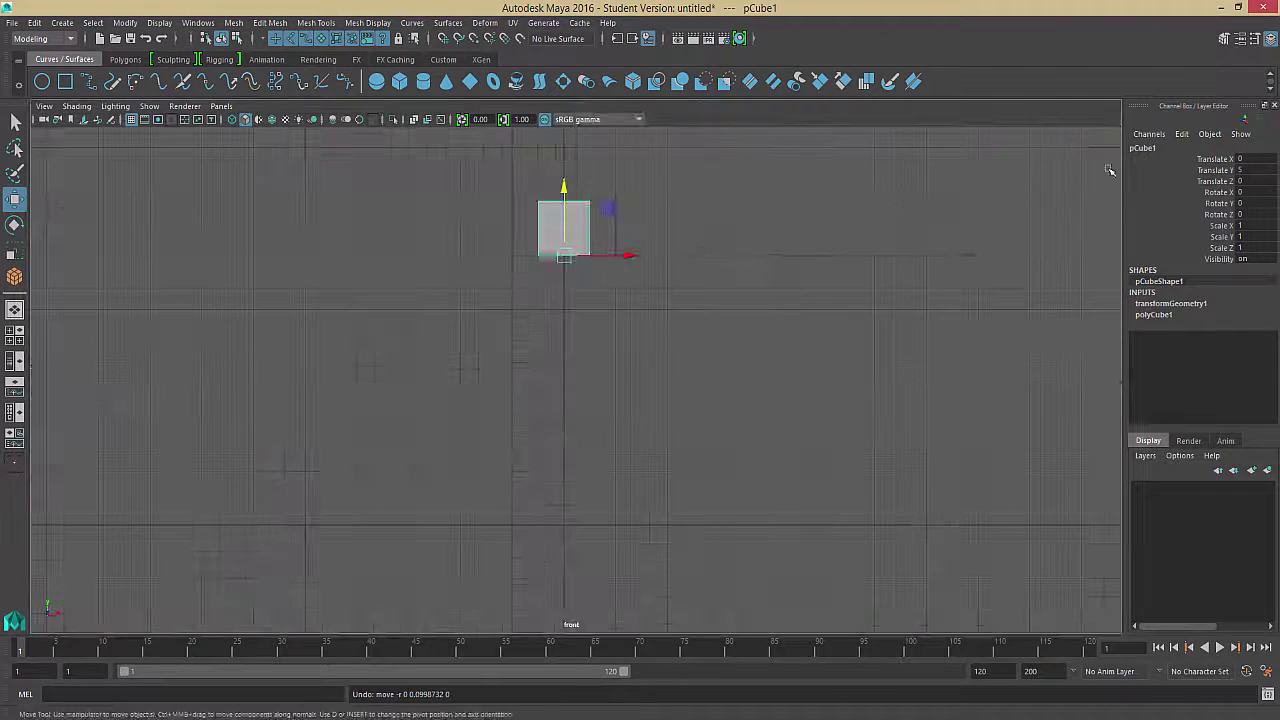
click(1240, 170)
text(0)
key(Return)
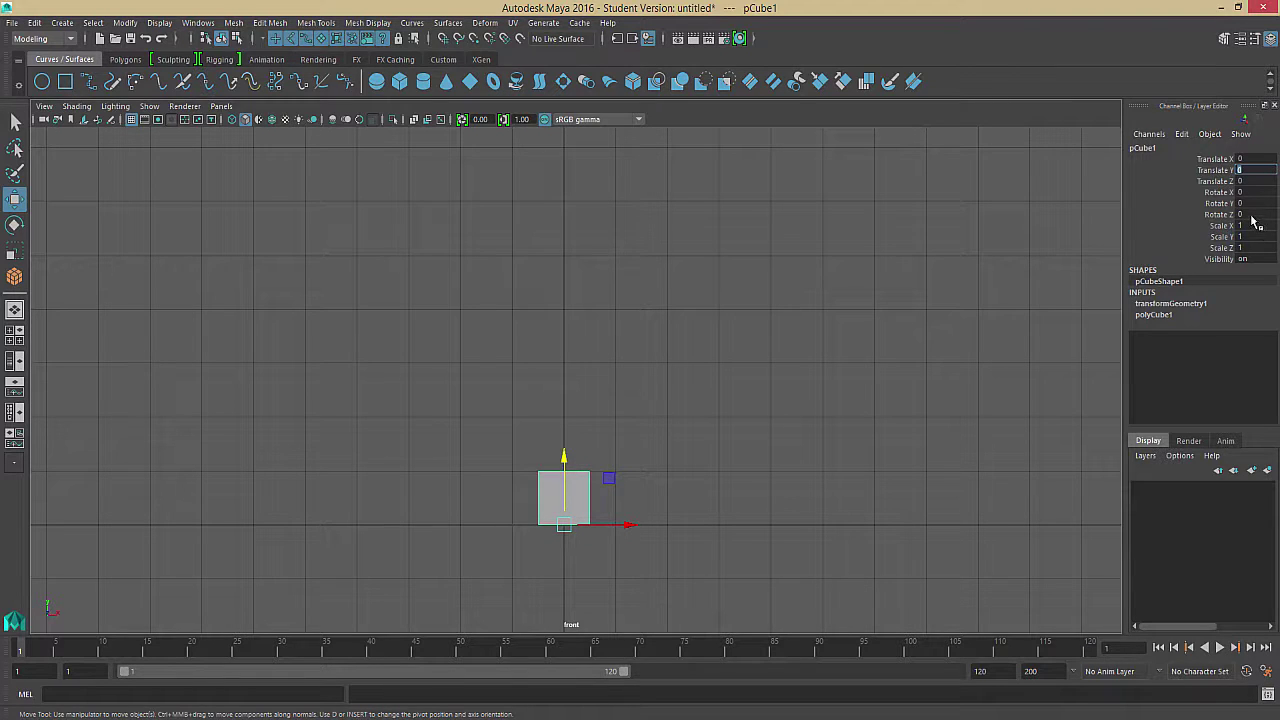
- Set the cube's Scale Y to 5 to stretch it upward from its base, and inspect the column in the perspective view
key(r)
middle_drag(592, 480, 555, 408)
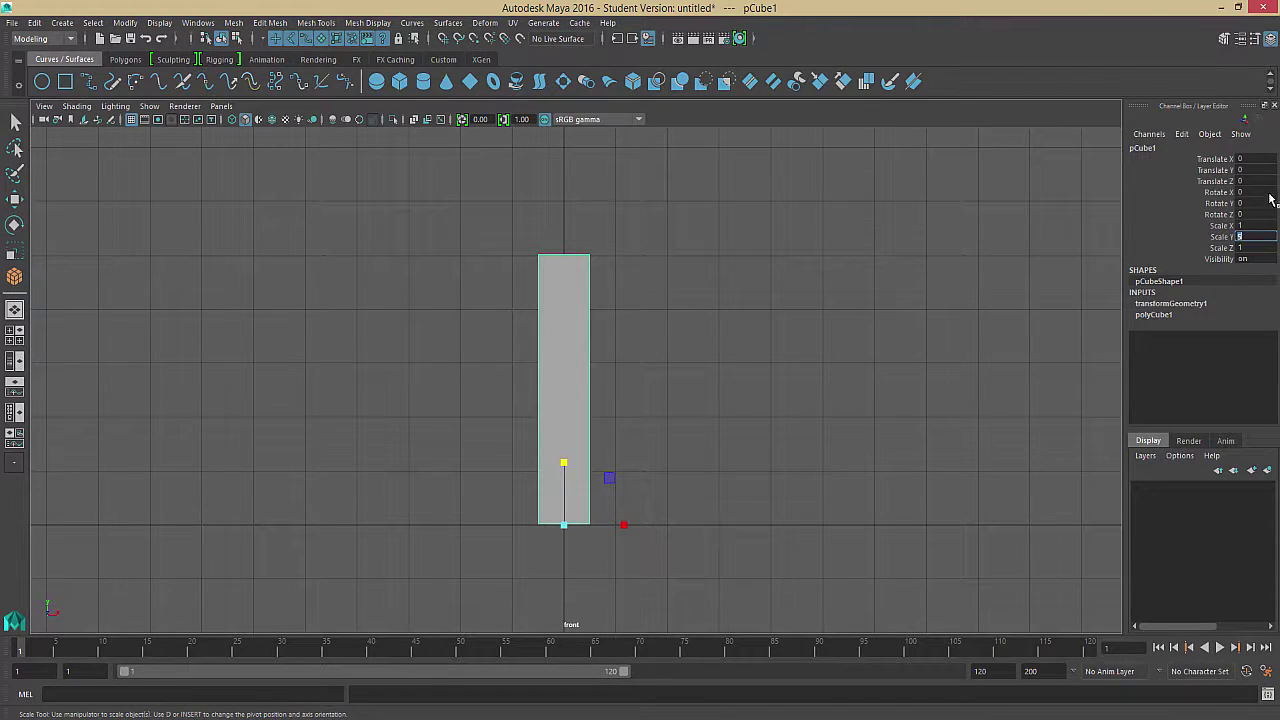
click(1220, 237)
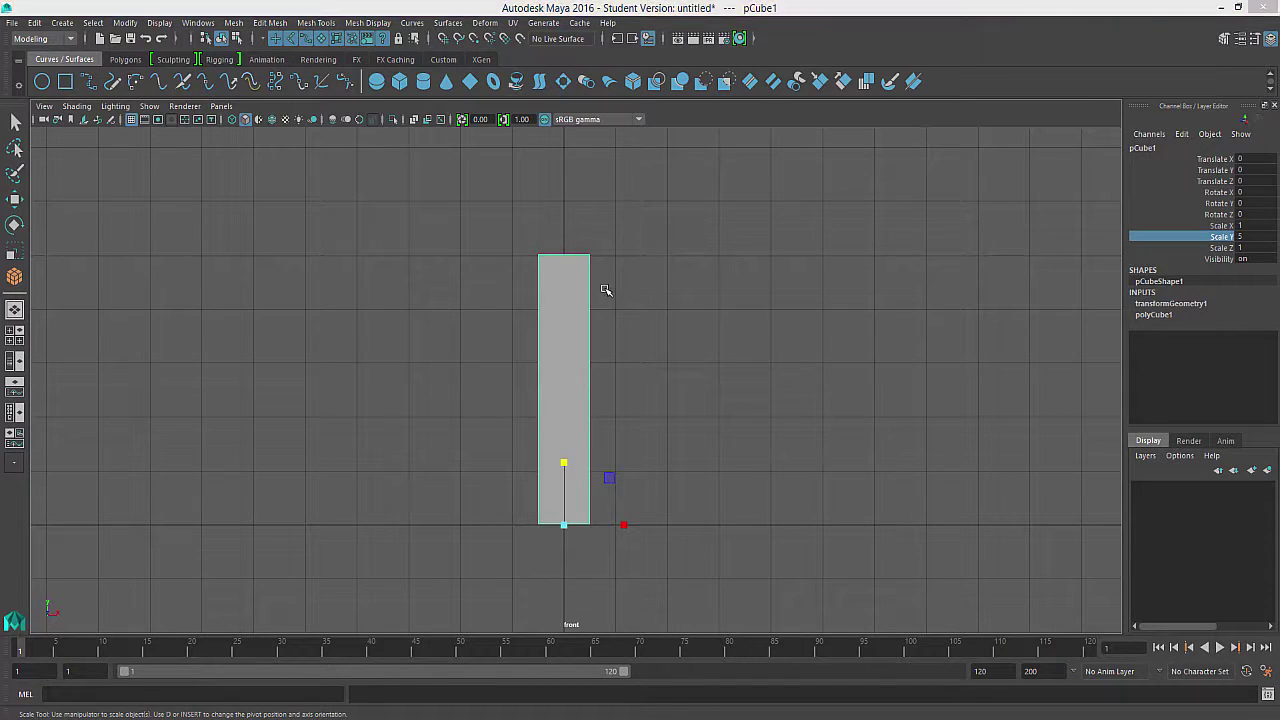
key(space)
key(space)
alt+drag(817, 309, 570, 374)
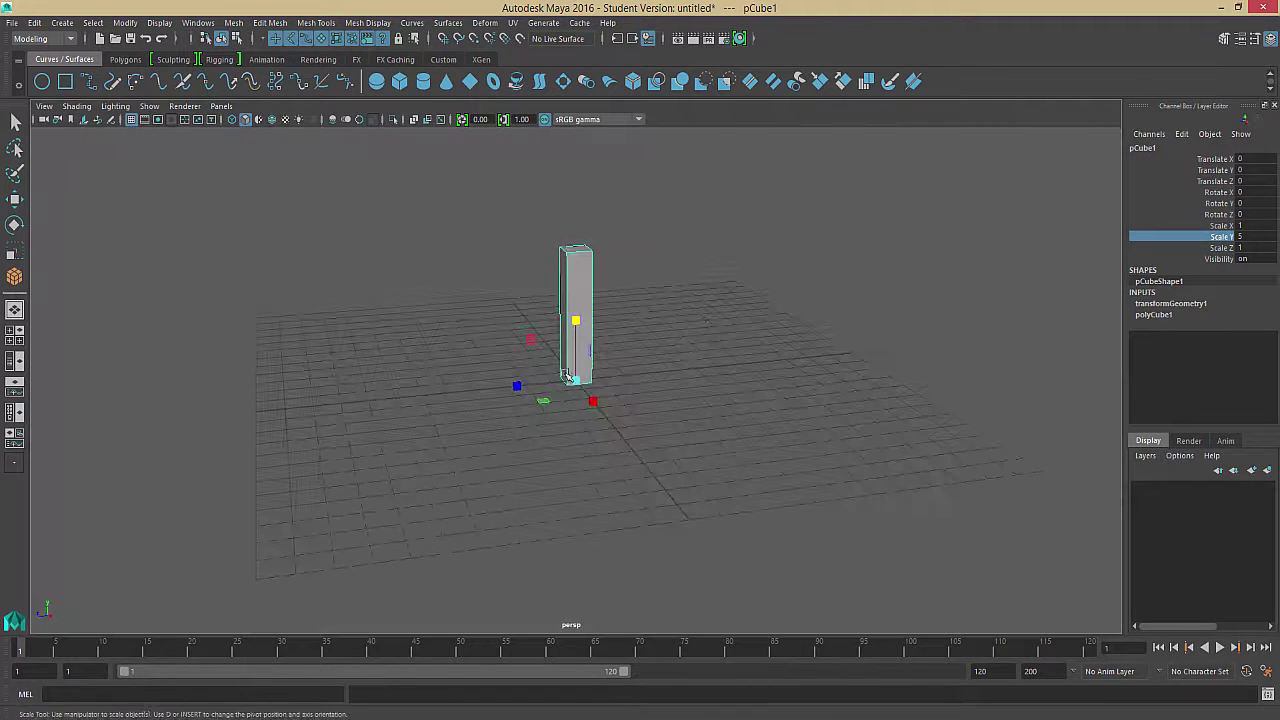
alt+drag(571, 285, 606, 374)
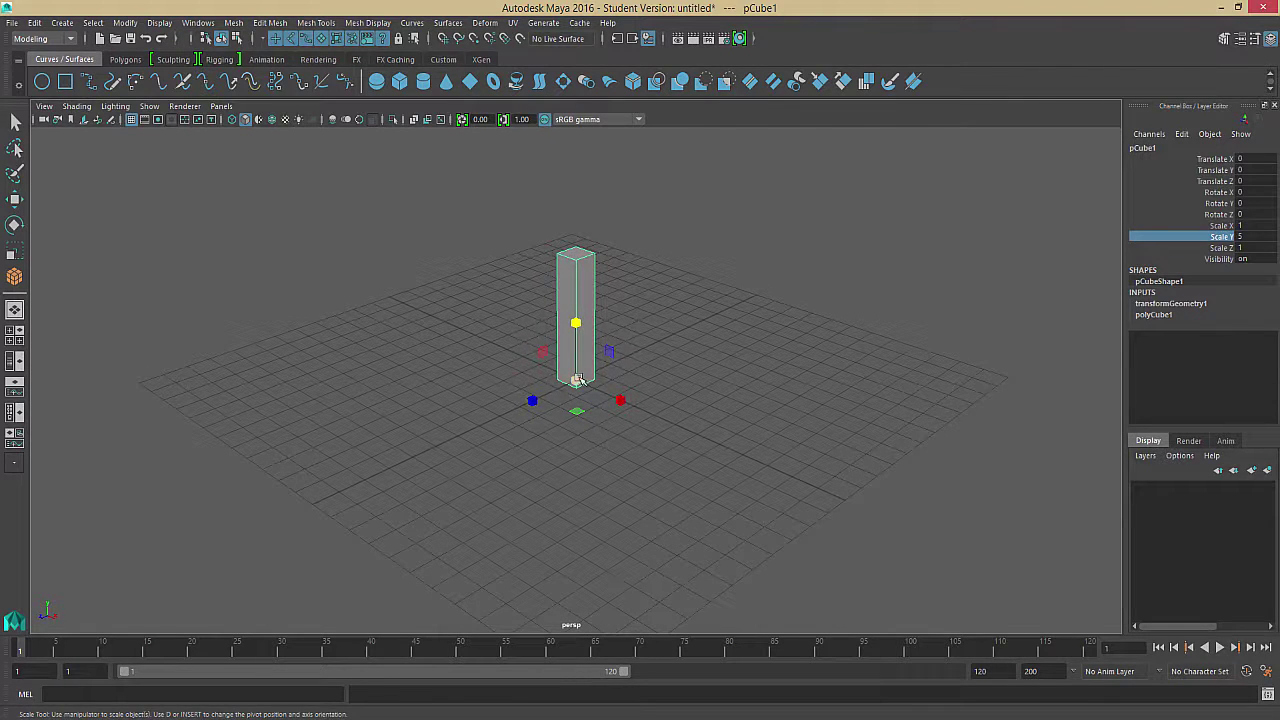
- Reset the cube's Scale Y to 1 and activate the Select tool
alt+drag(629, 376, 653, 365)
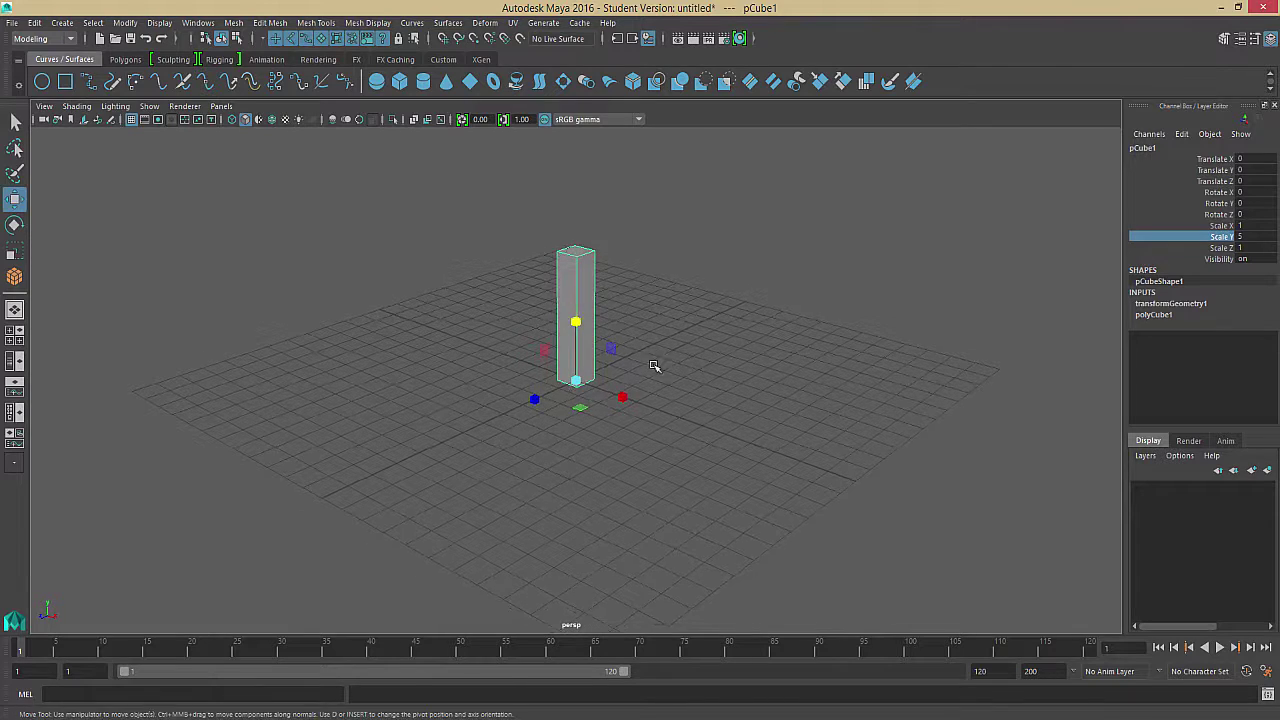
key(w)
scroll(695, 320, down, 2)
scroll(700, 320, up, 5)
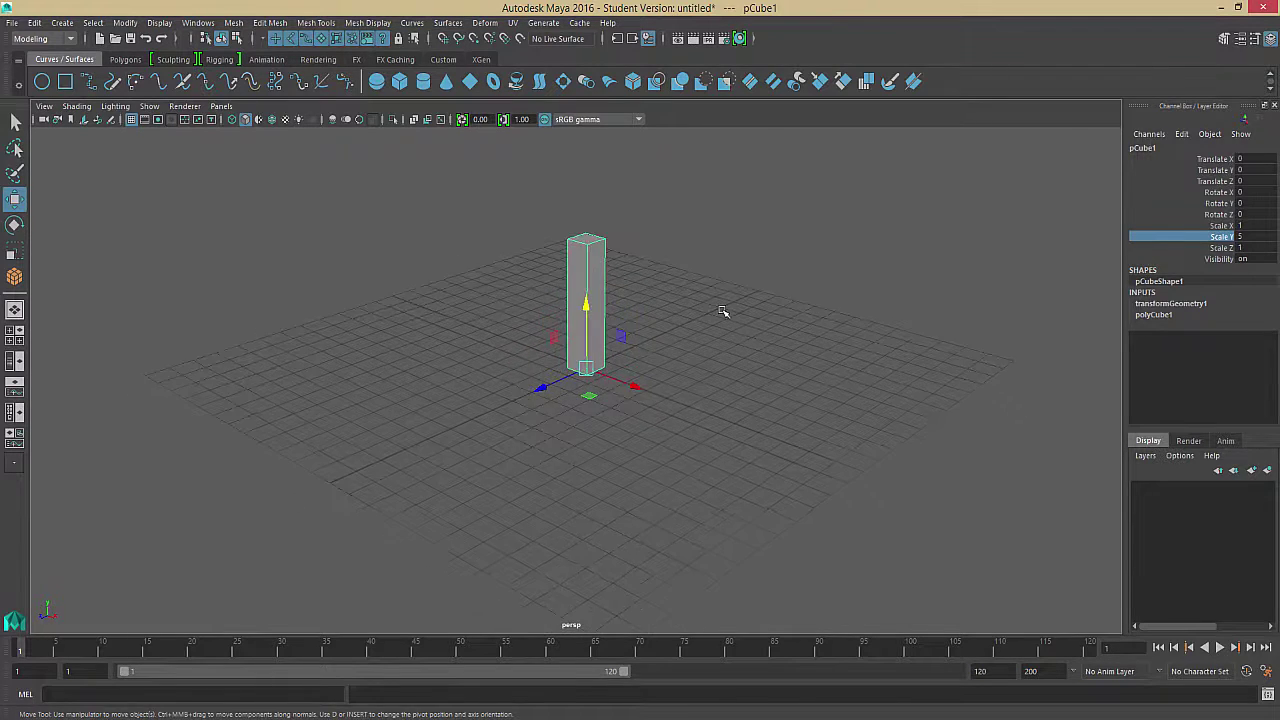
double_click(1240, 237)
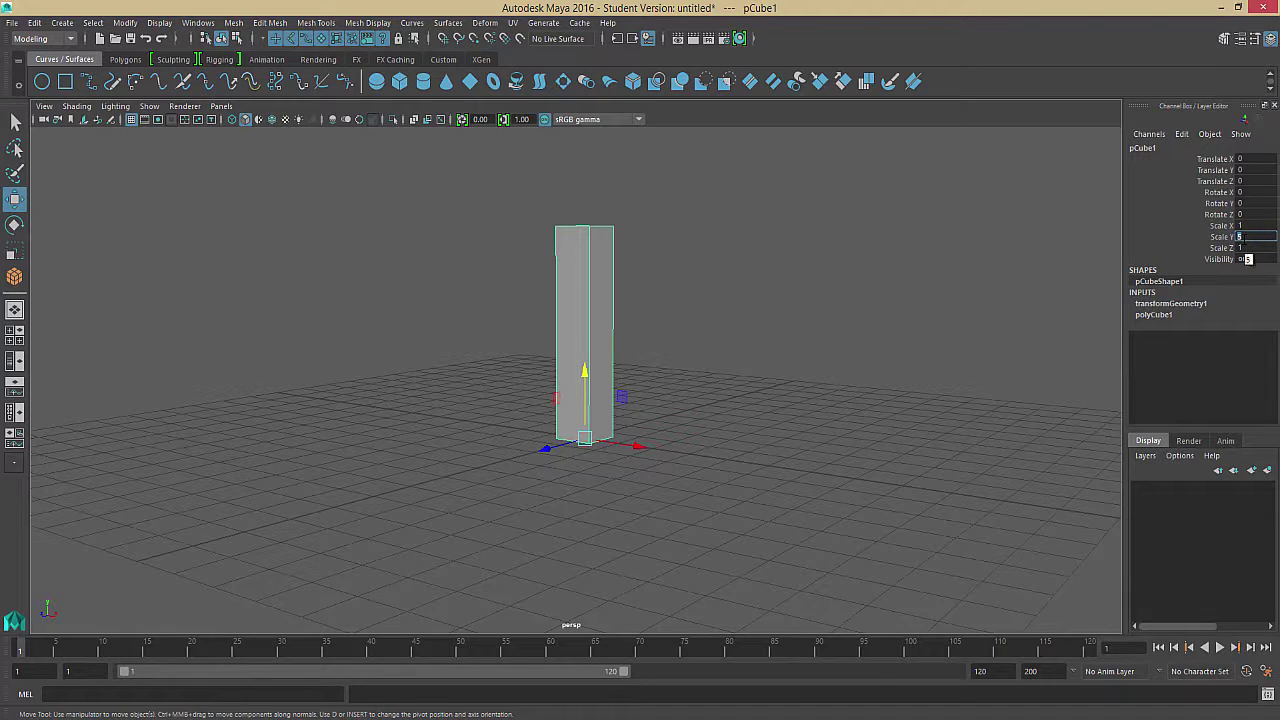
text(1)
key(Return)
alt+drag(712, 470, 690, 358)
key(q)
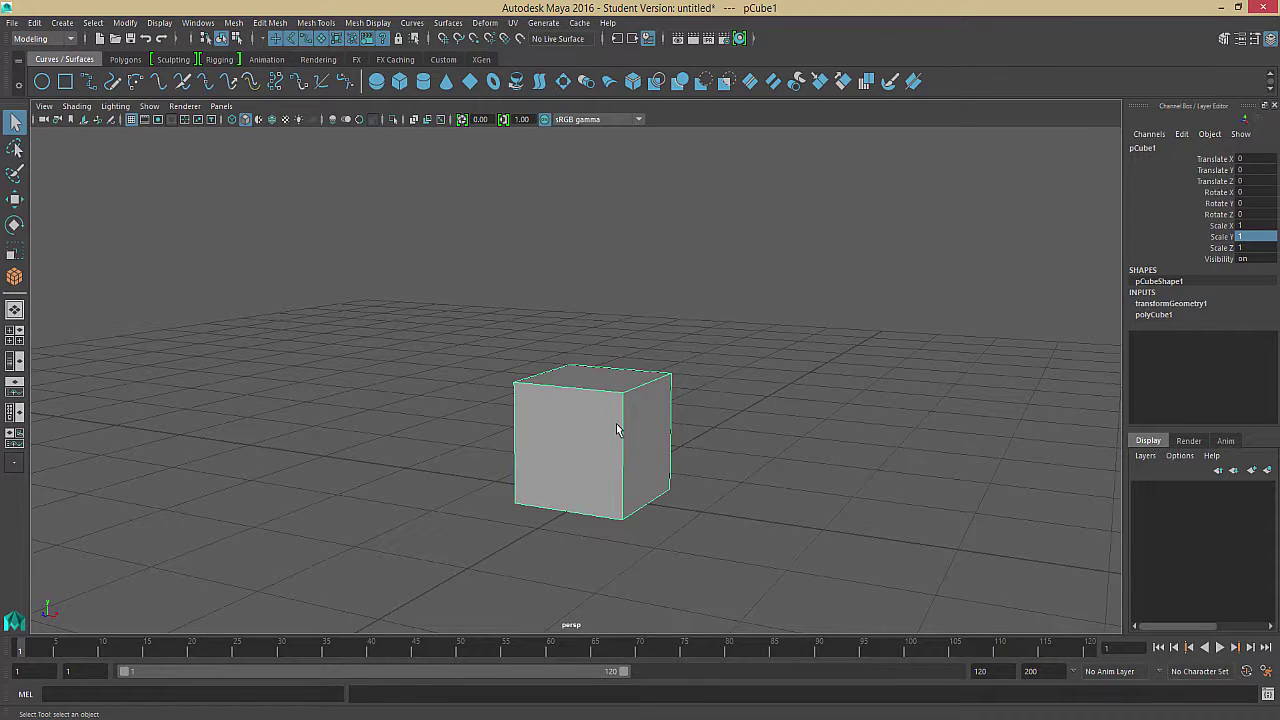
- Toggle the perspective view repeatedly between wireframe and shaded display to compare how the cube looks
key(4)
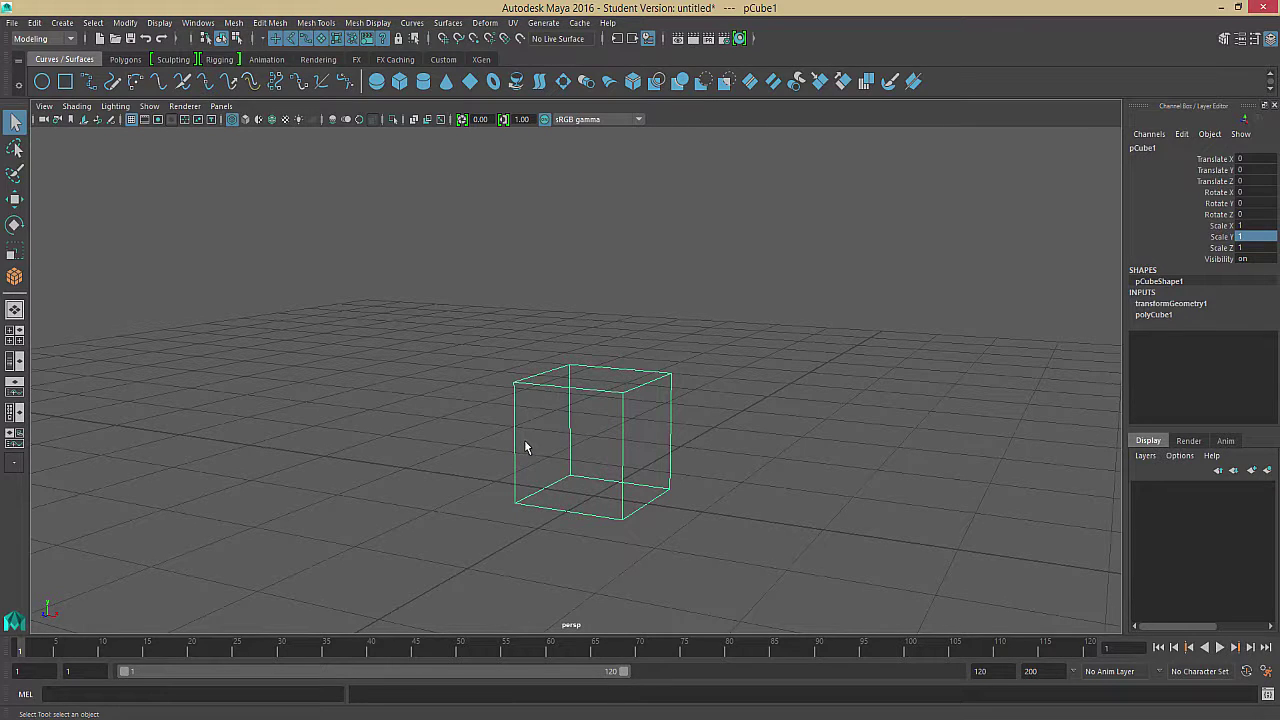
key(4)
click(232, 121)
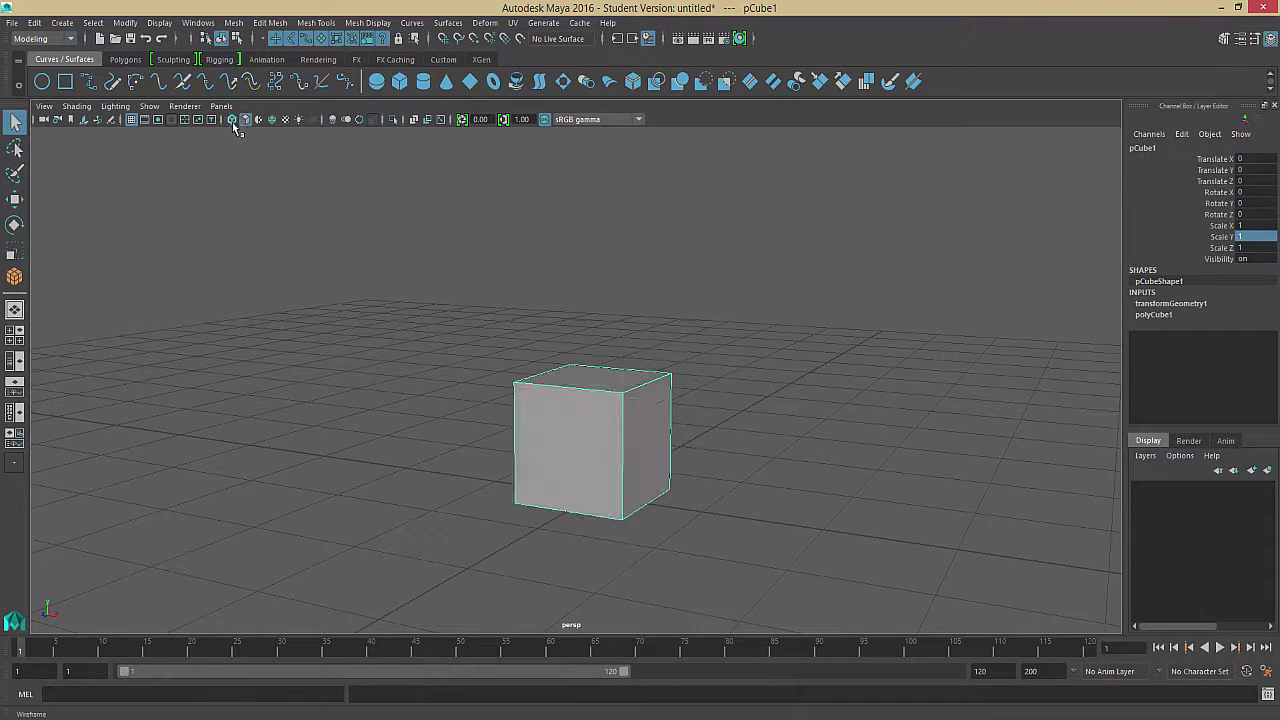
click(232, 121)
click(232, 121)
click(232, 121)
click(232, 121)
click(232, 121)
click(232, 121)
click(232, 121)
click(232, 121)
click(232, 121)
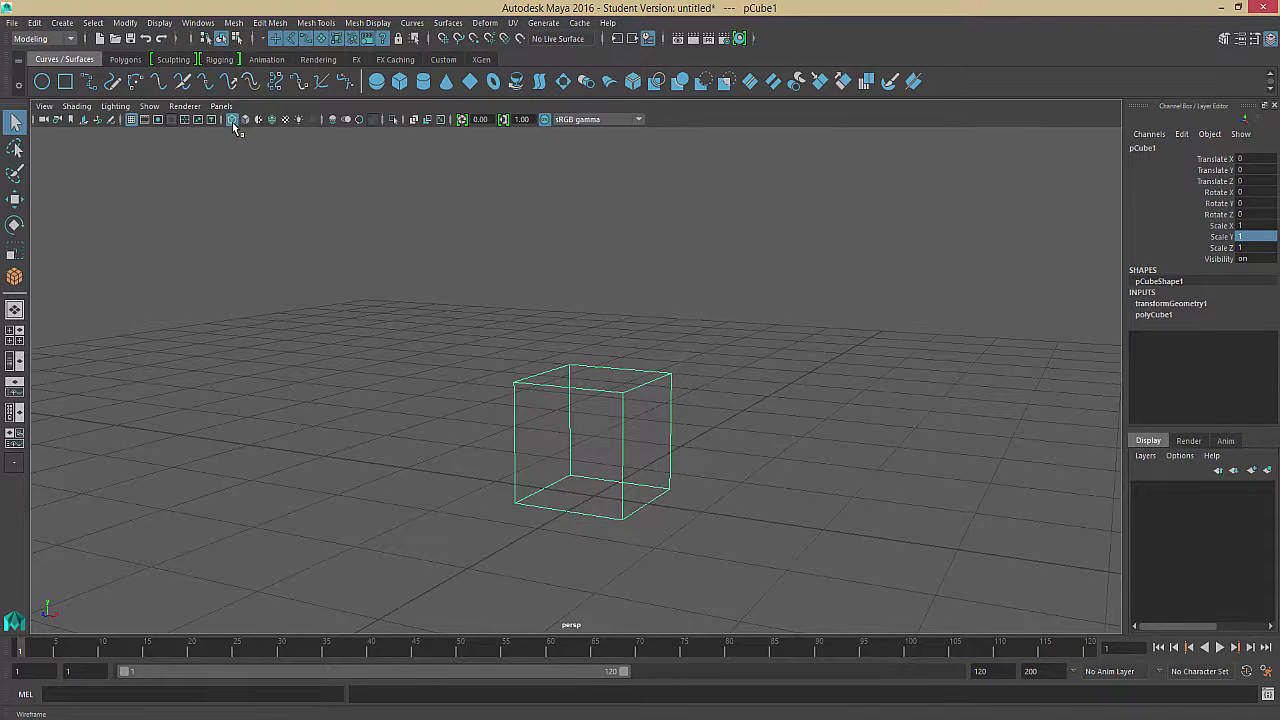
- Show the cube in wireframe display twice, returning to shaded display each time
key(4)
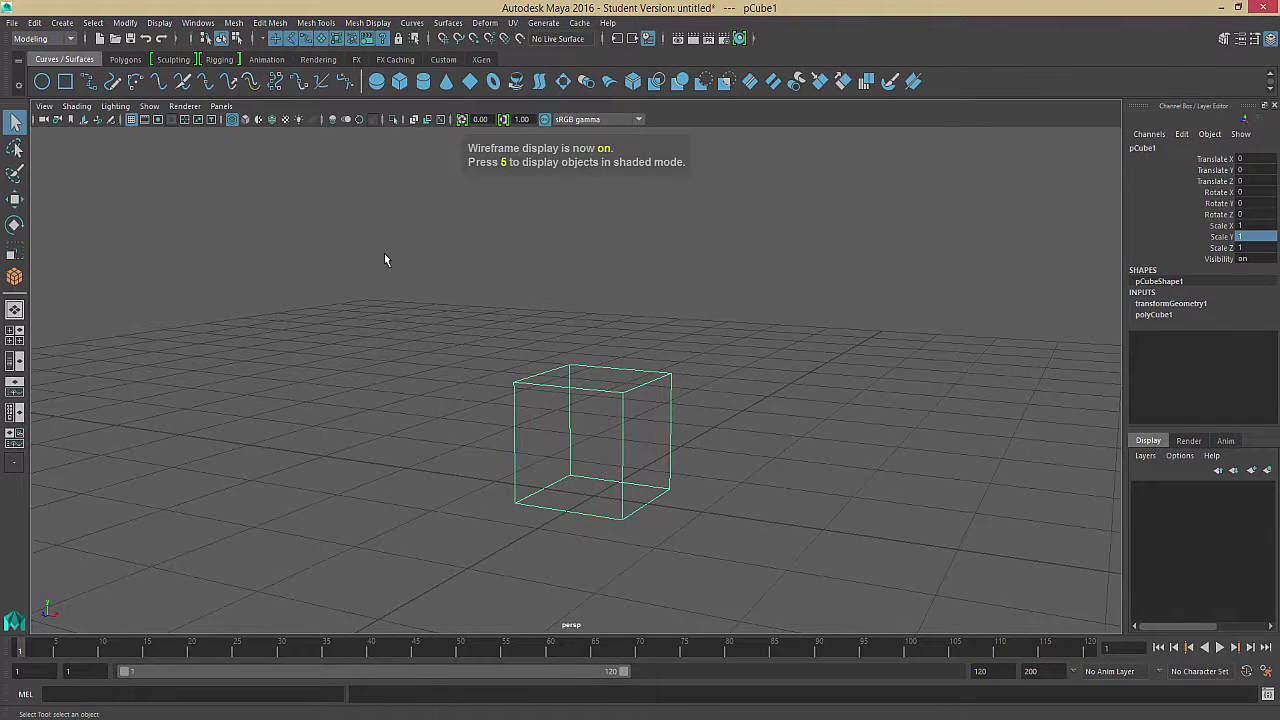
key(5)
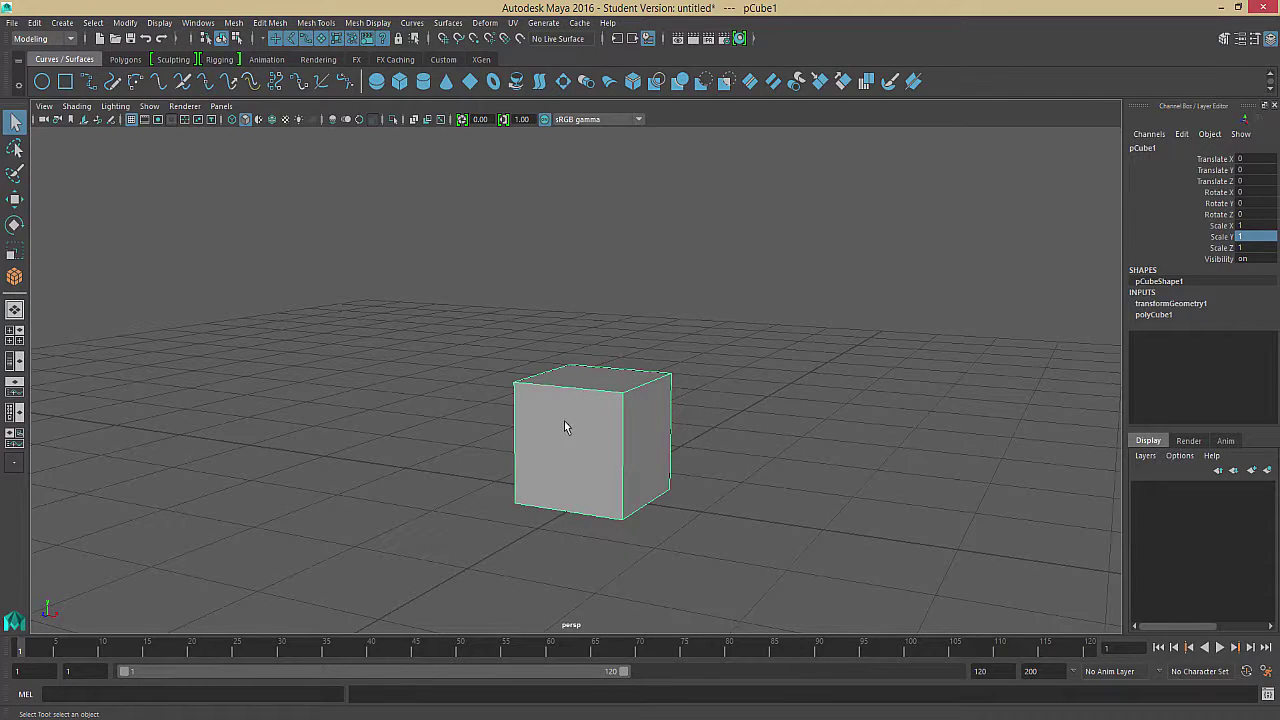
key(4)
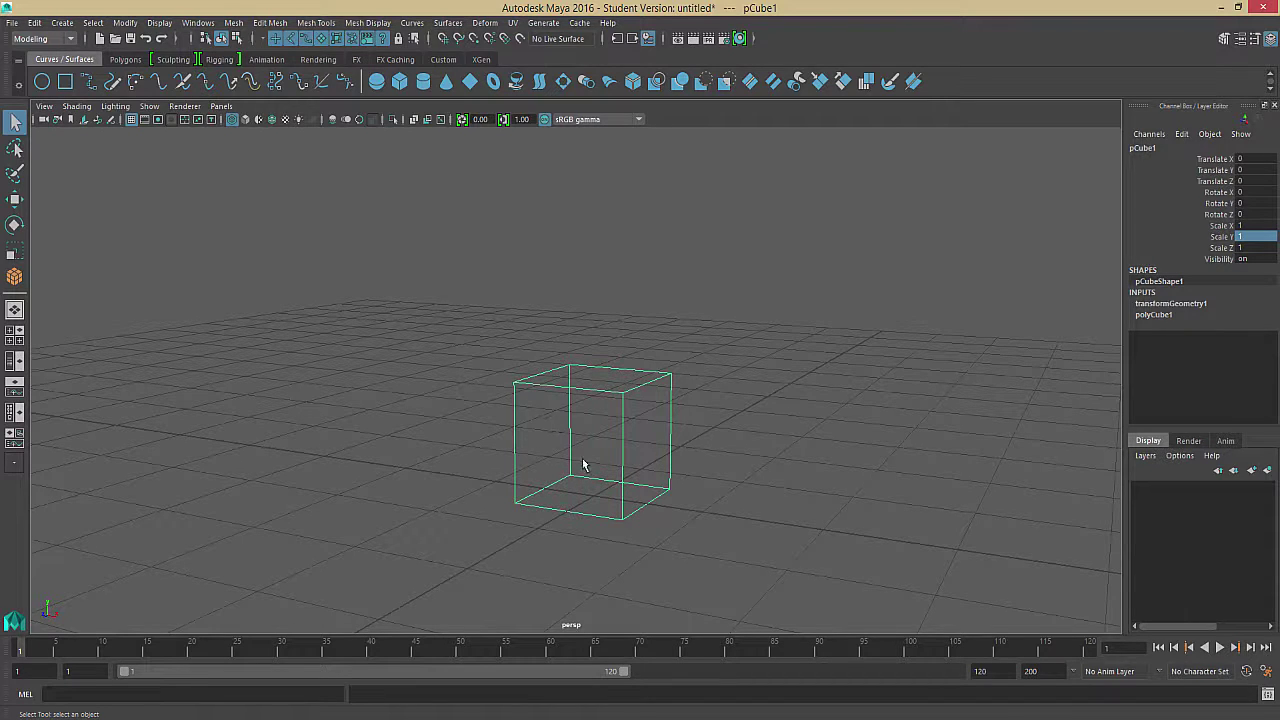
key(5)
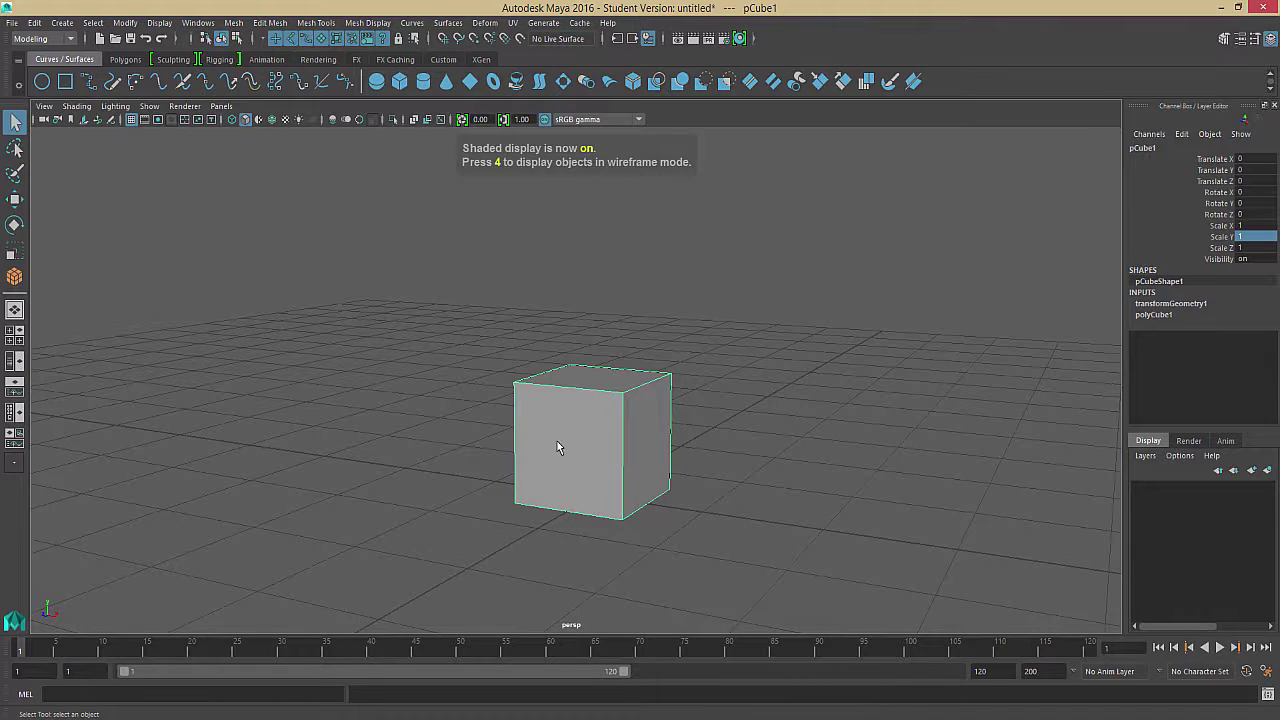
- Preview the cube smoothed, both with and without its cage, and return it to the unsmoothed display
key(1)
key(3)
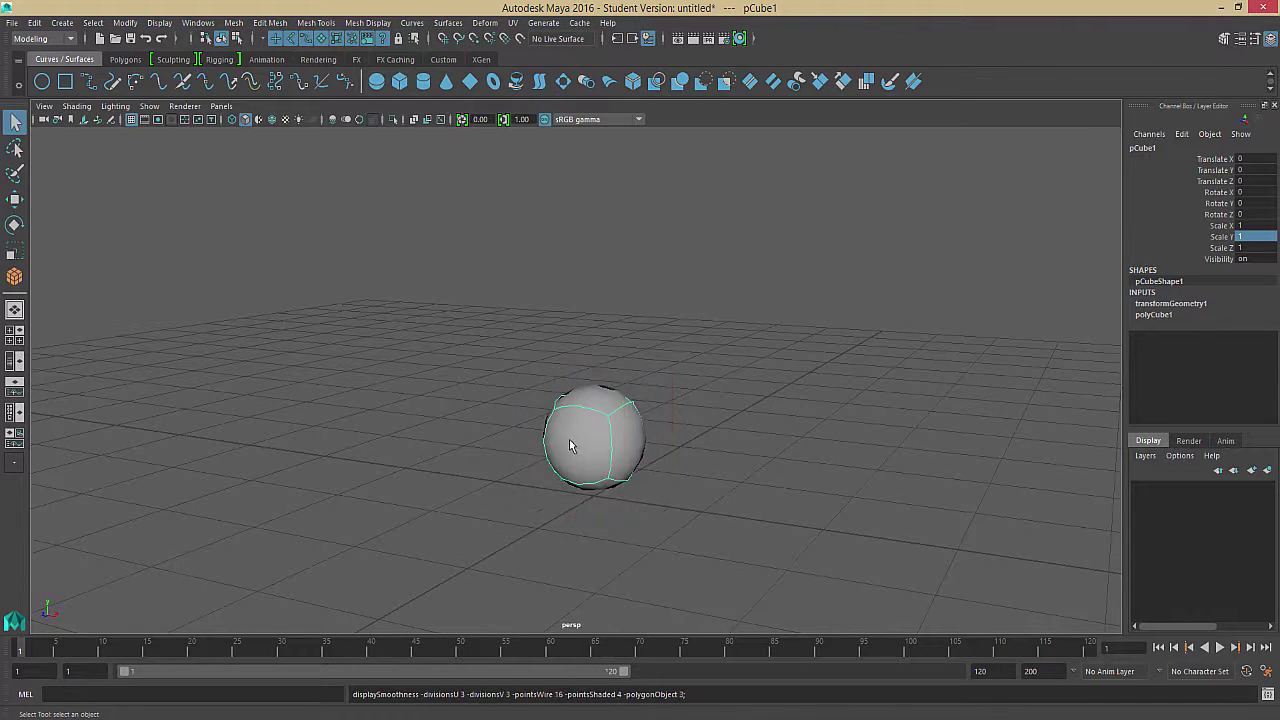
key(1)
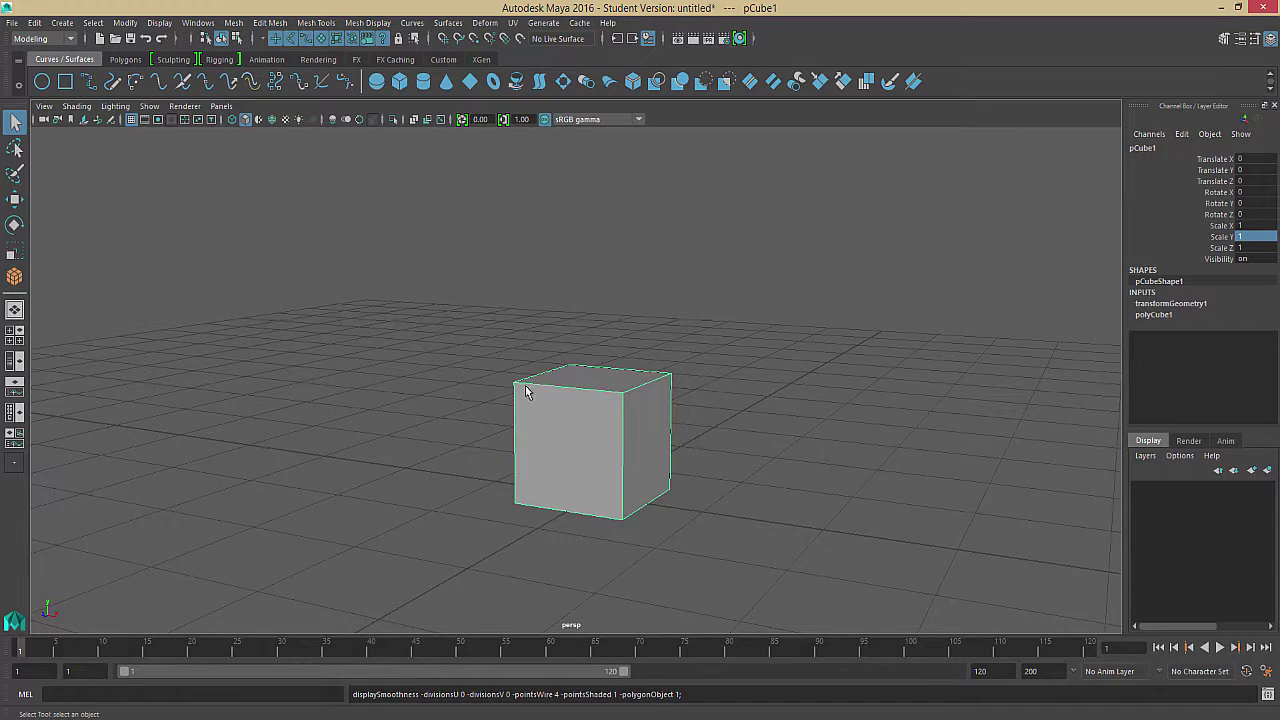
key(3)
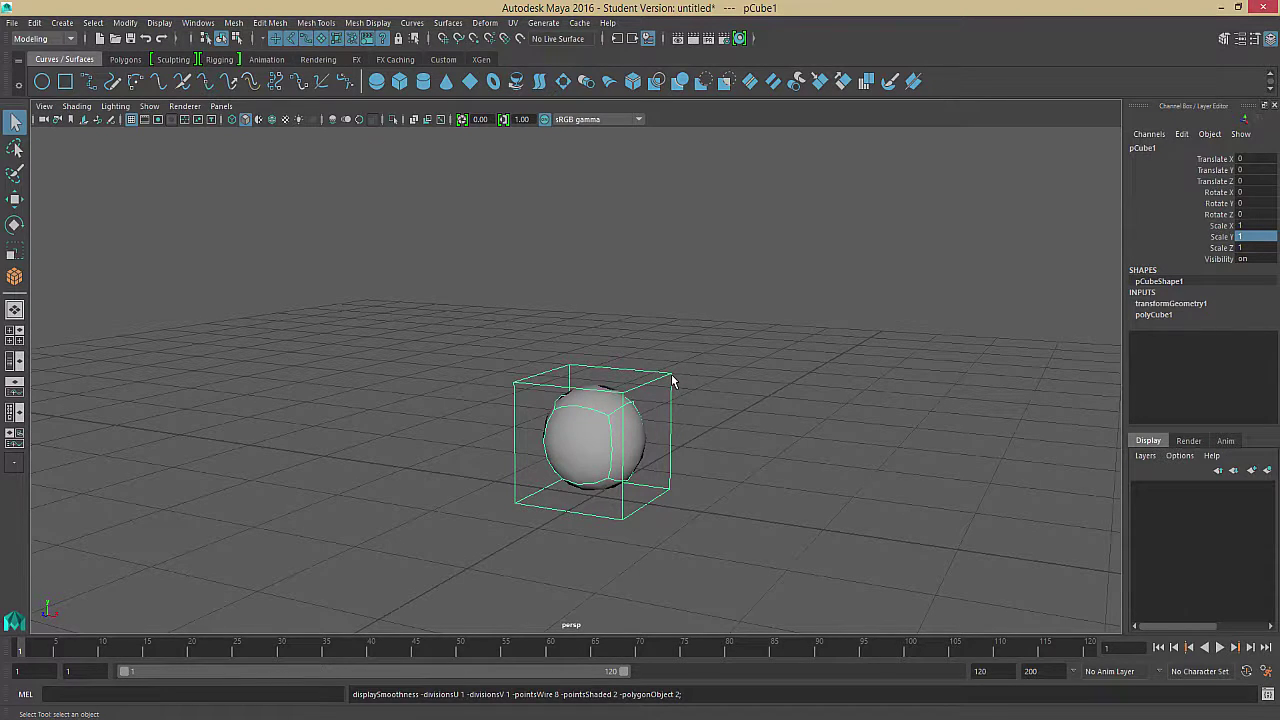
key(3)
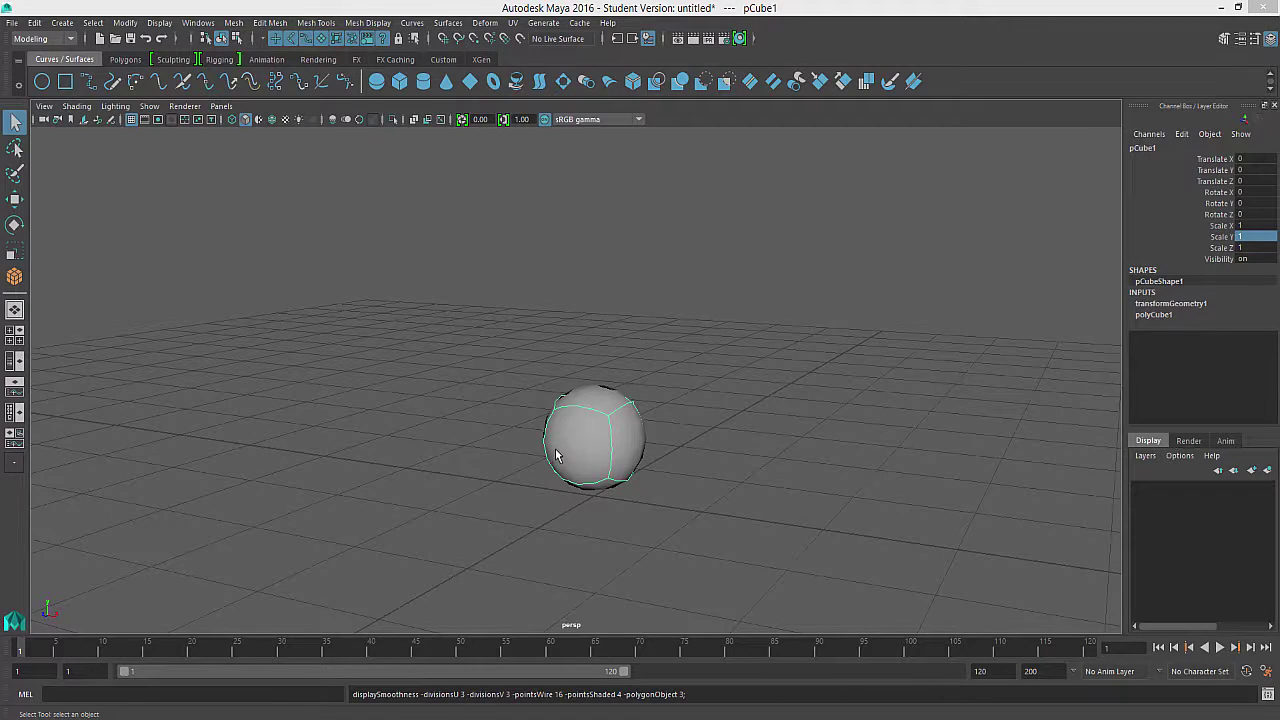
key(1)
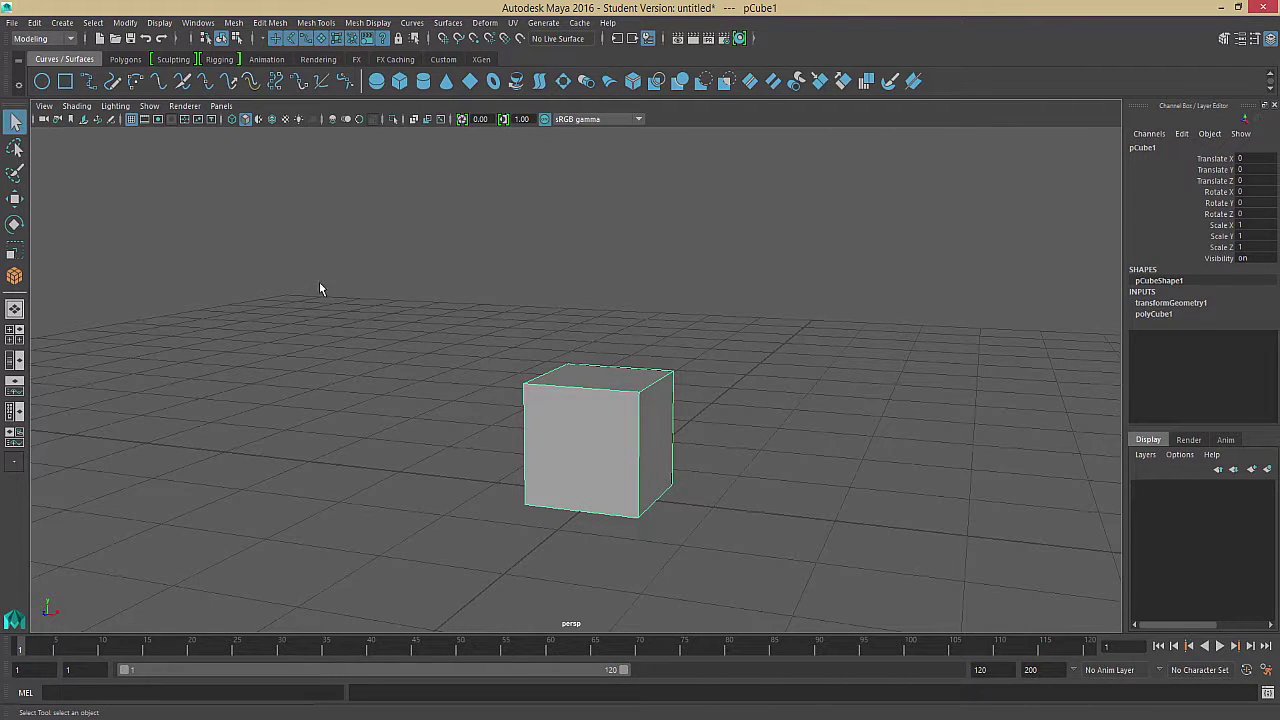
- Center the cube's pivot from its base to the middle of the object
key(w)
alt+drag(583, 380, 531, 334)
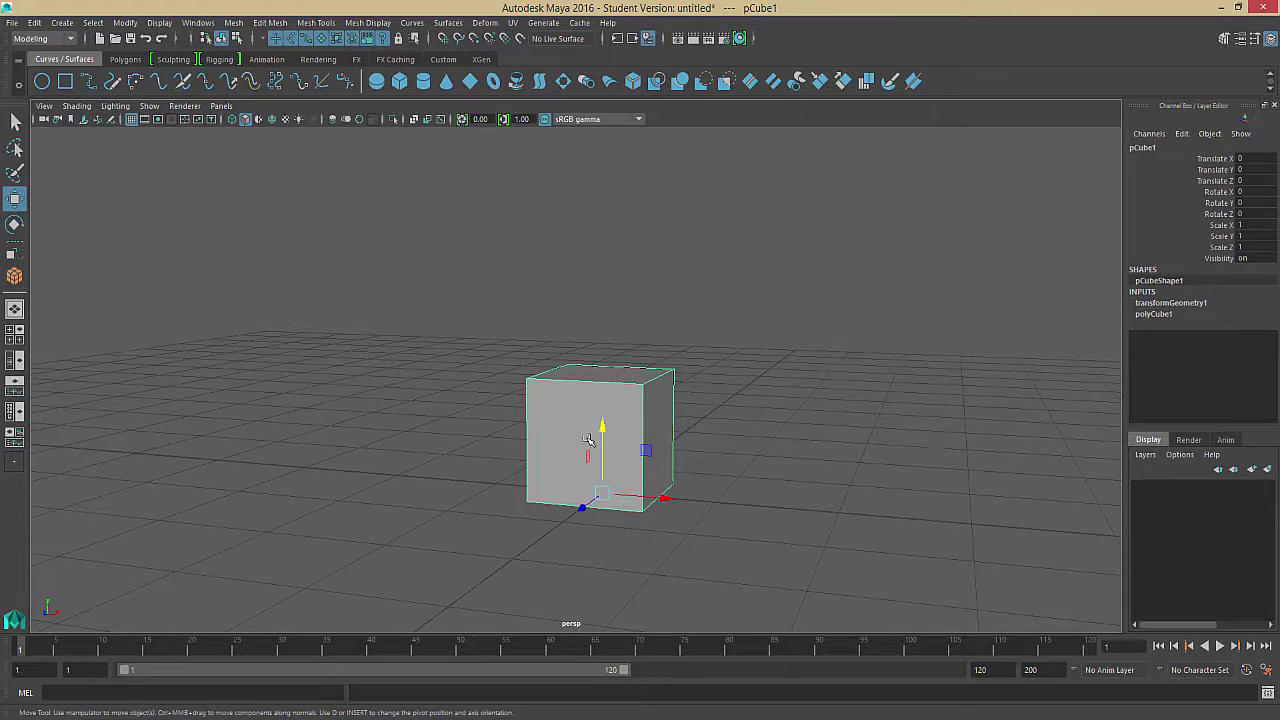
click(125, 23)
click(158, 110)
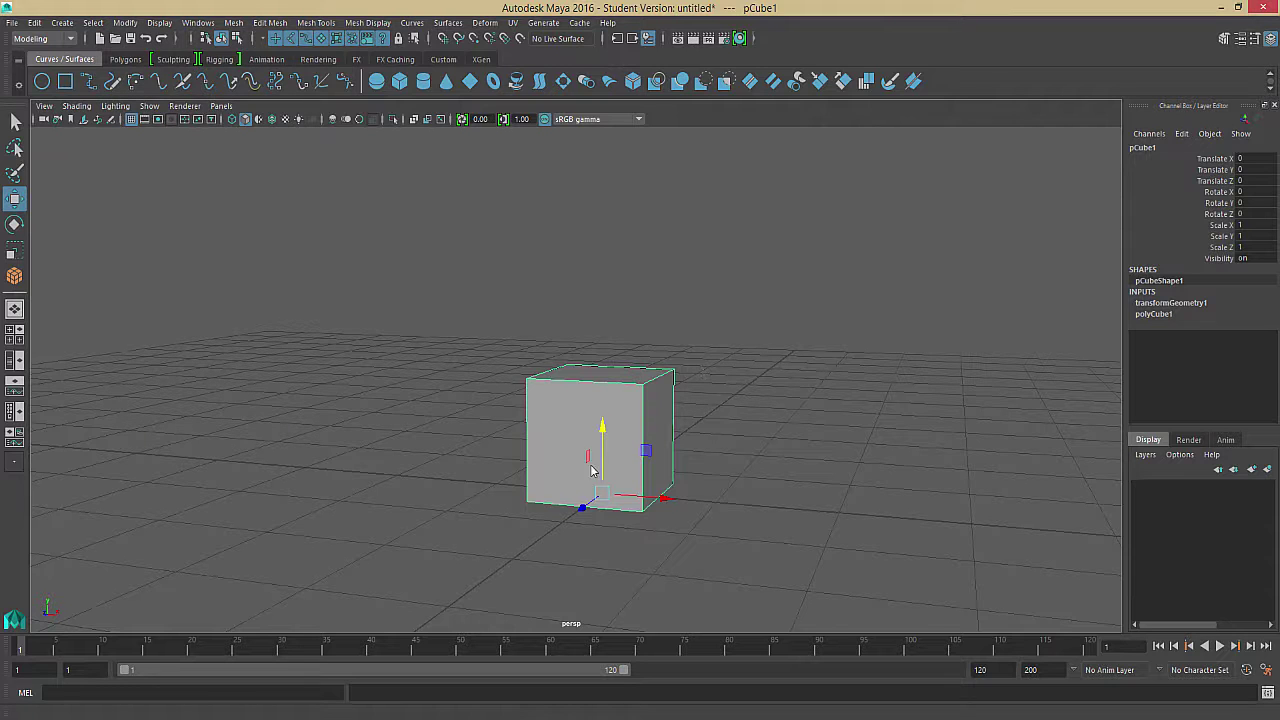
mouse_move(603, 450)
alt+mouse_down()
mouse_move(648, 437)
mouse_move(589, 451)
mouse_move(618, 432)
alt+mouse_up()
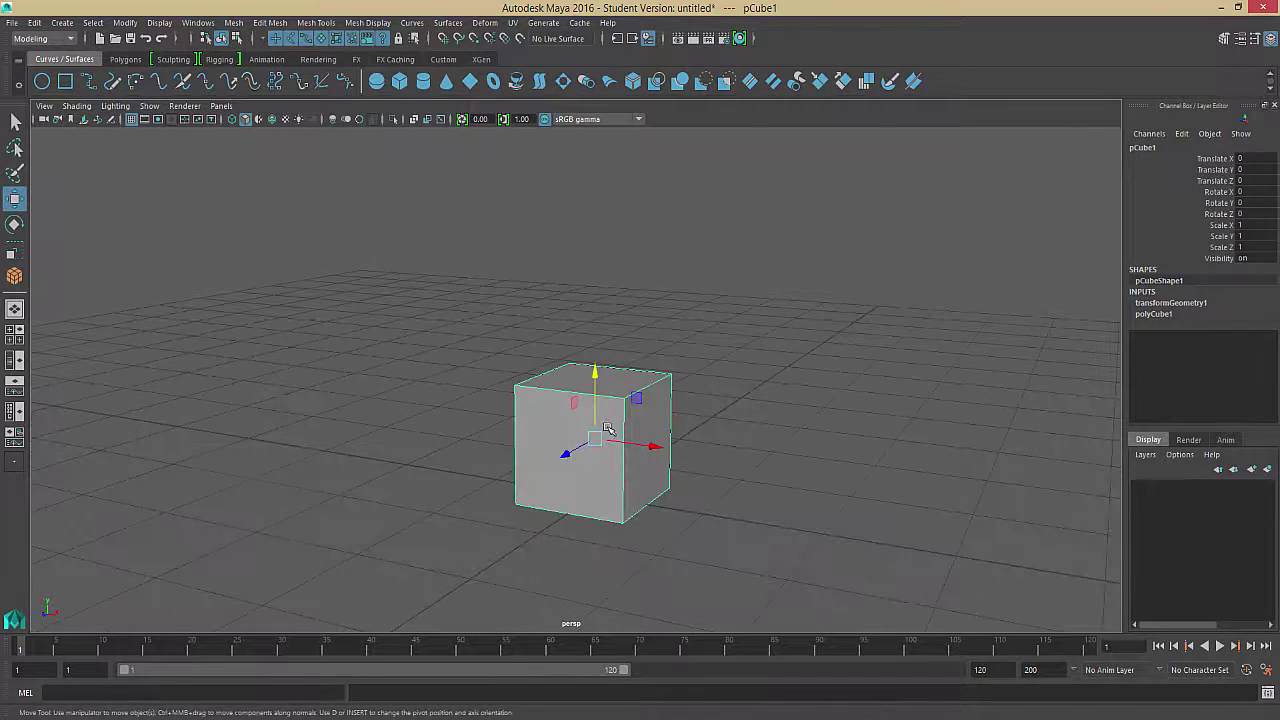
- Try scaling and rotating the cube around its centered pivot, and undo the changes
key(r)
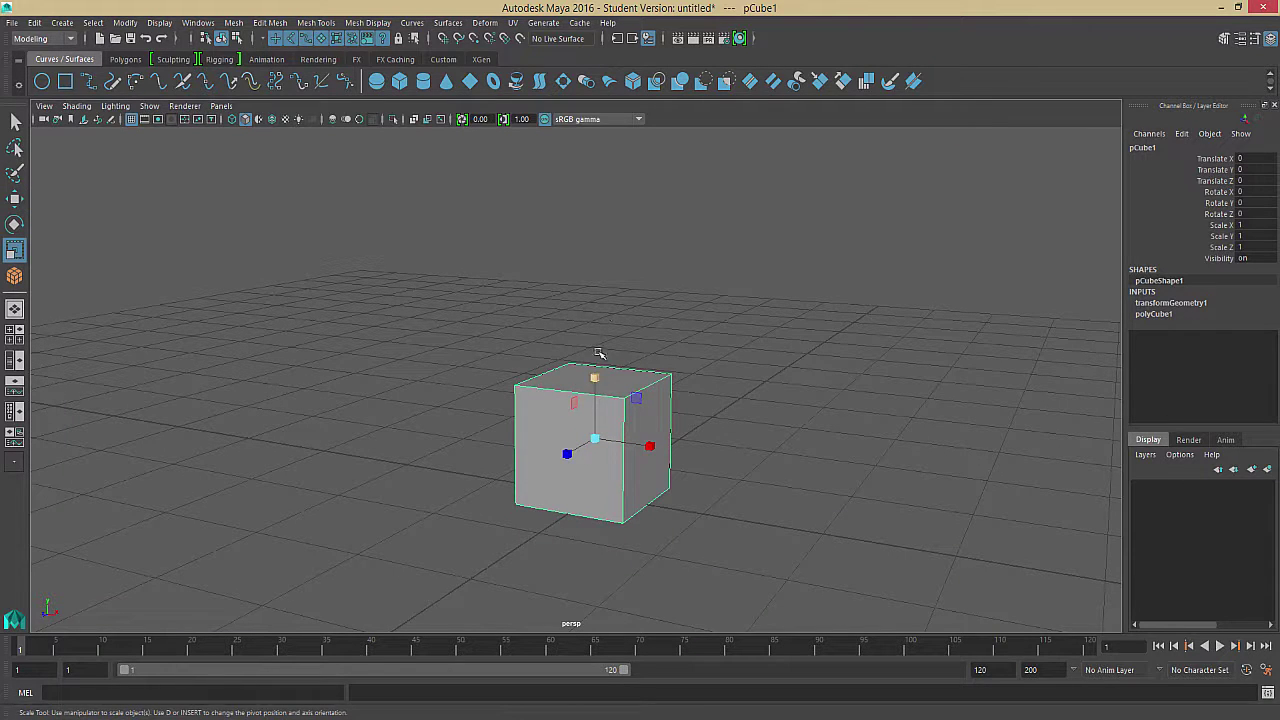
mouse_move(598, 352)
mouse_down()
mouse_move(603, 329)
mouse_move(605, 357)
mouse_up()
key(ctrl+z)
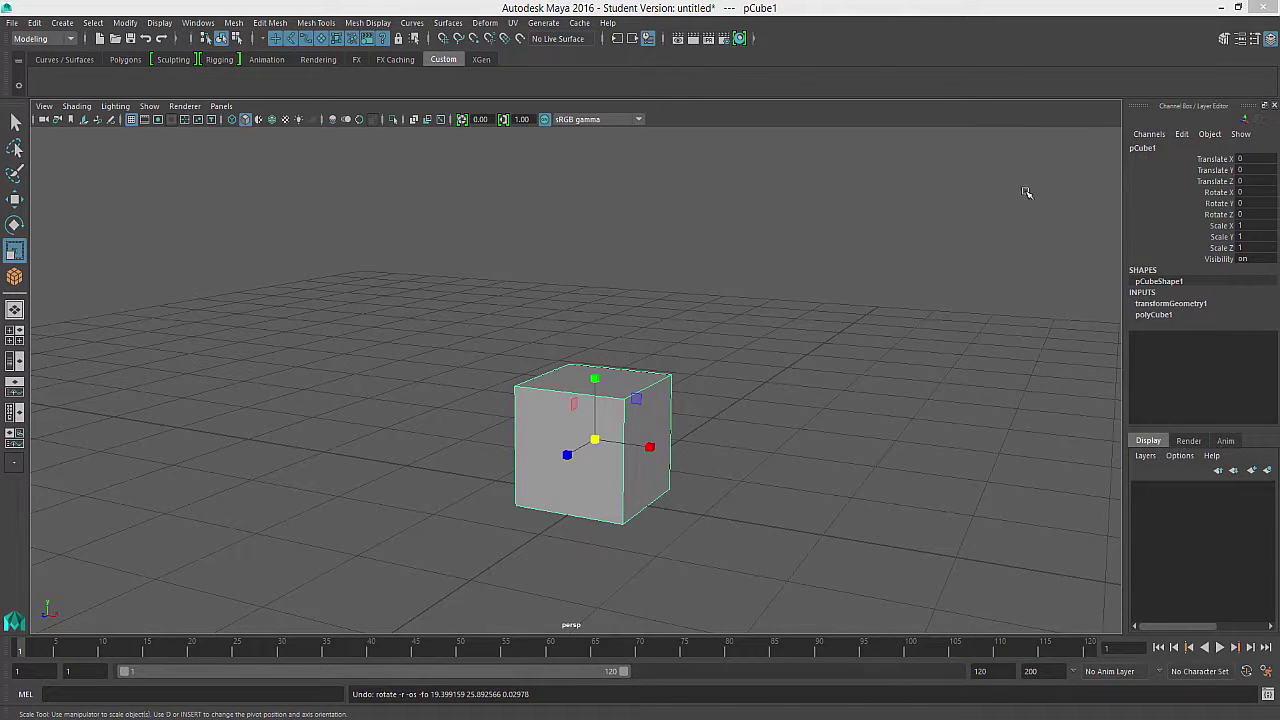
- Highlight the cube's channels from Translate X through Scale Z, deselect the cube and select it again
drag(1224, 160, 1224, 248)
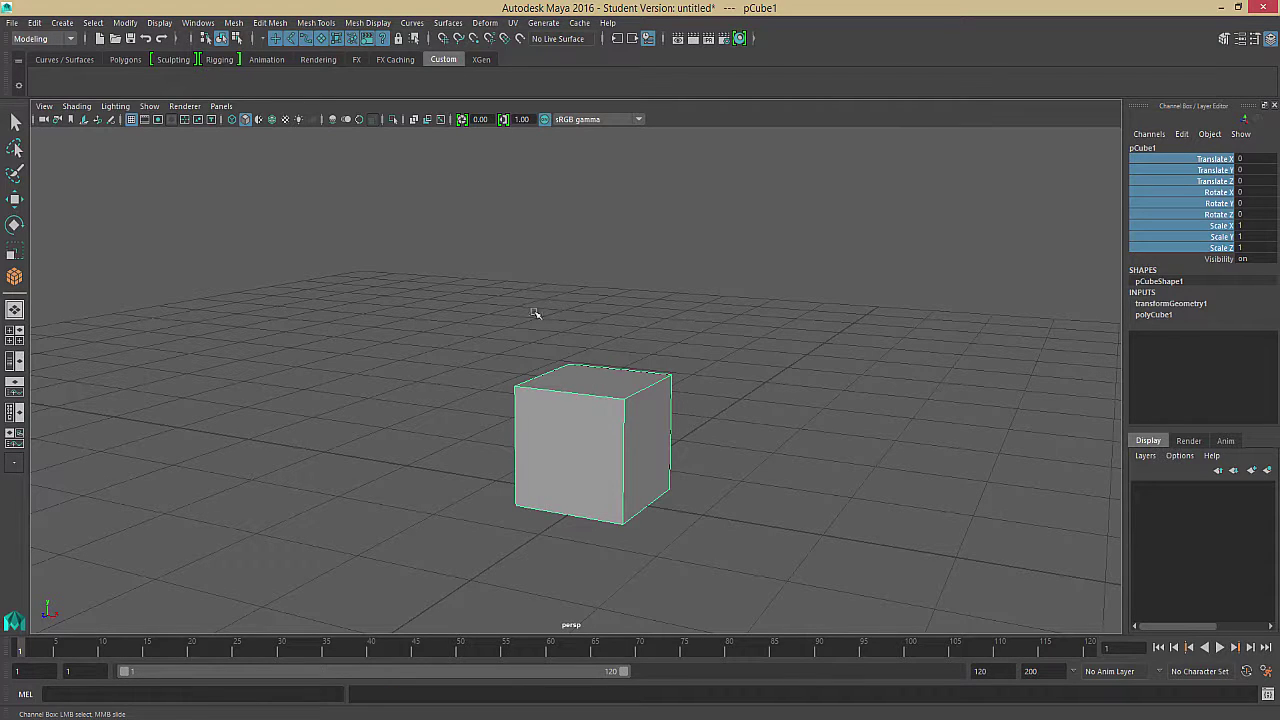
key(r)
click(585, 325)
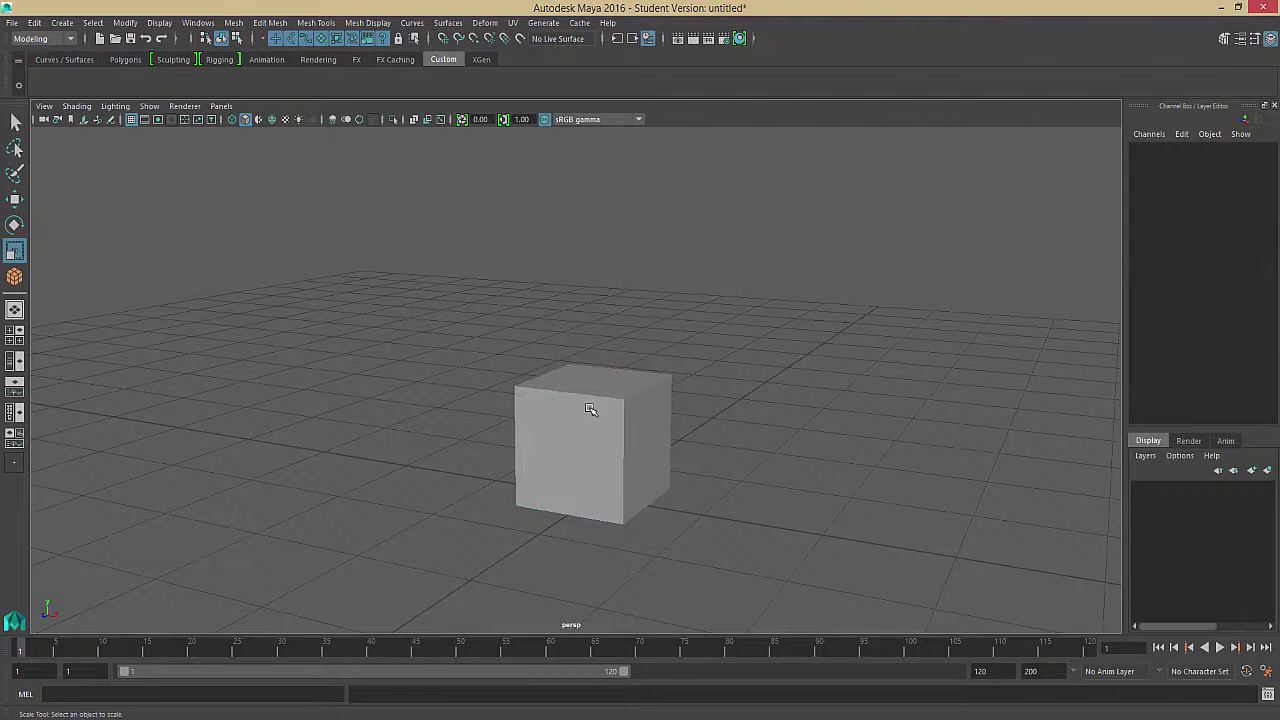
click(592, 410)
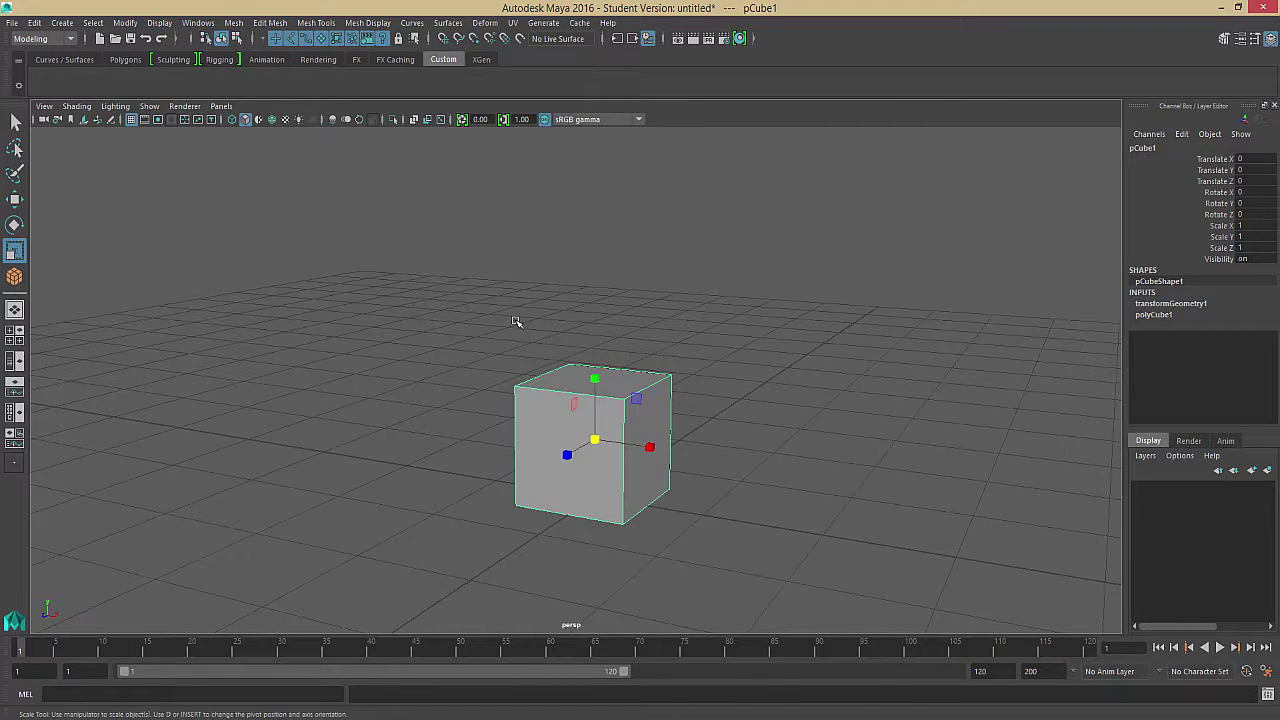
- Move the cube to about -1.81, 1.04, 0.67, rotate it about 65.4, 27.5, -3.8 degrees and scale it uniformly to about 1.56
key(w)
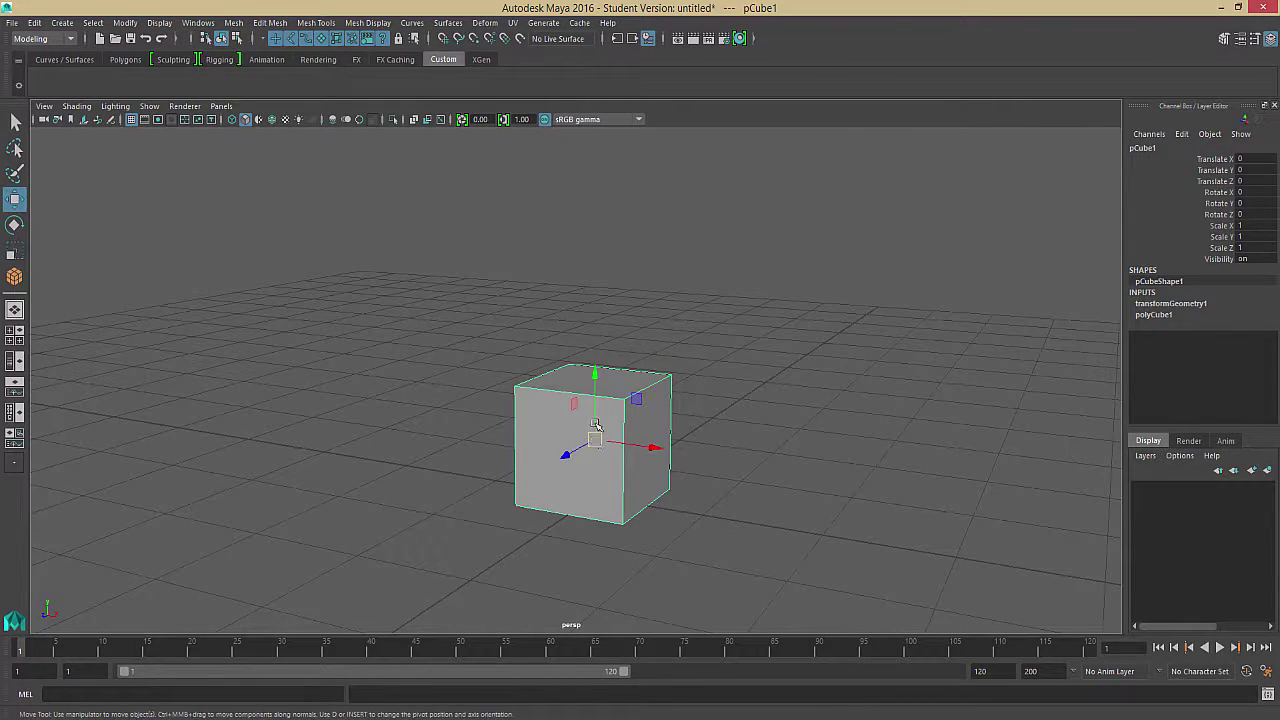
drag(594, 440, 464, 302)
key(e)
key(r)
alt+drag(587, 323, 534, 334)
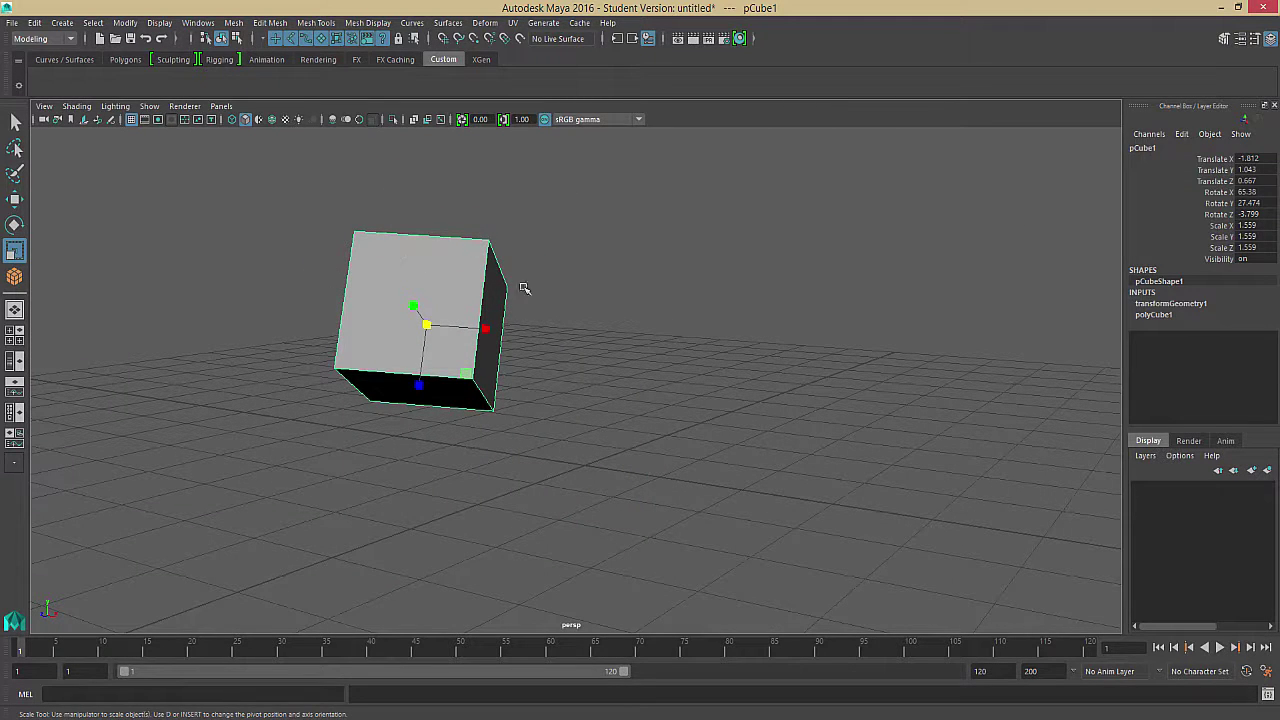
- Try moving the rotated cube about -1.66 units along X, and undo the move
key(w)
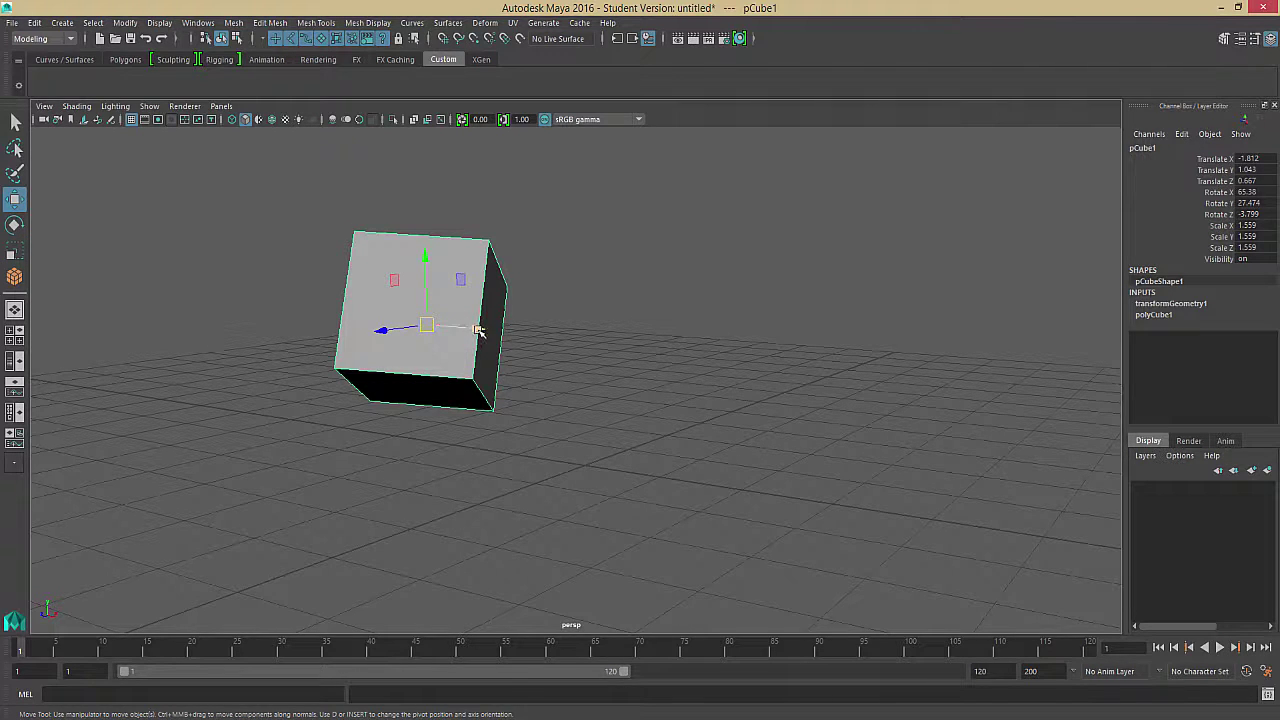
drag(463, 333, 375, 326)
key(ctrl+z)
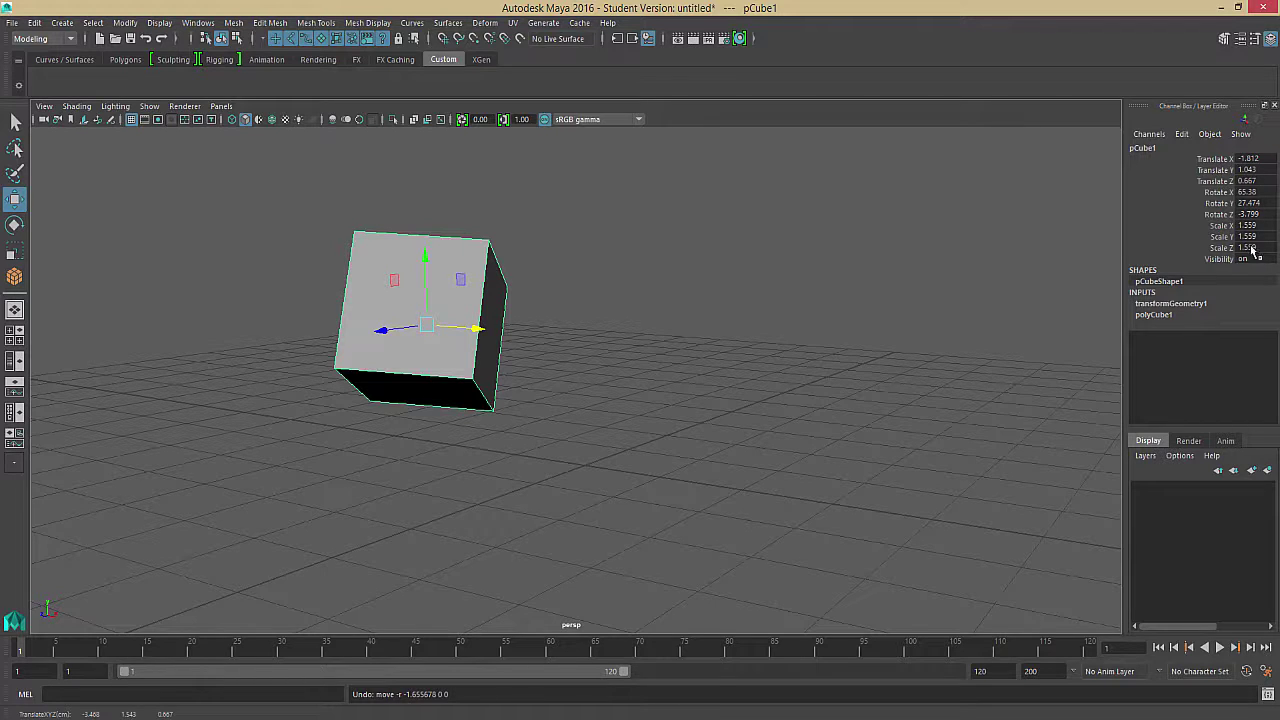
- Review the transformed cube's translate, rotate and scale values, and reselect the cube
drag(1252, 248, 1255, 159)
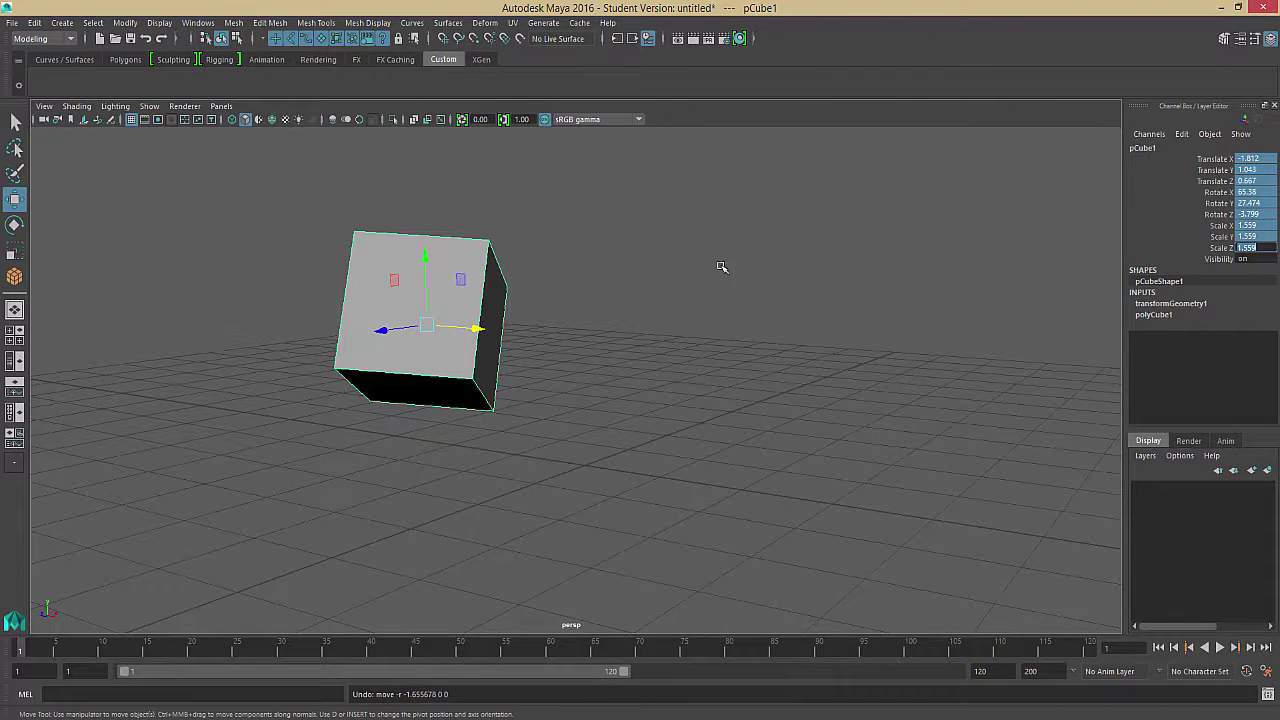
click(533, 265)
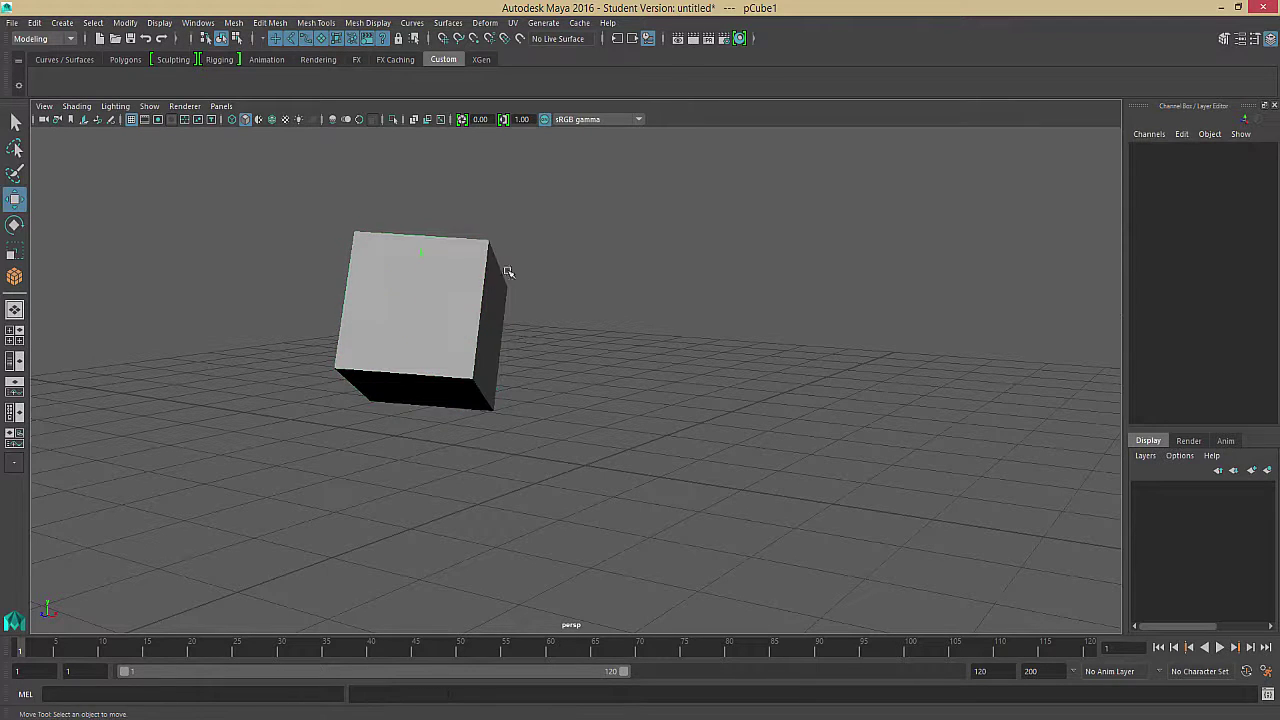
click(480, 326)
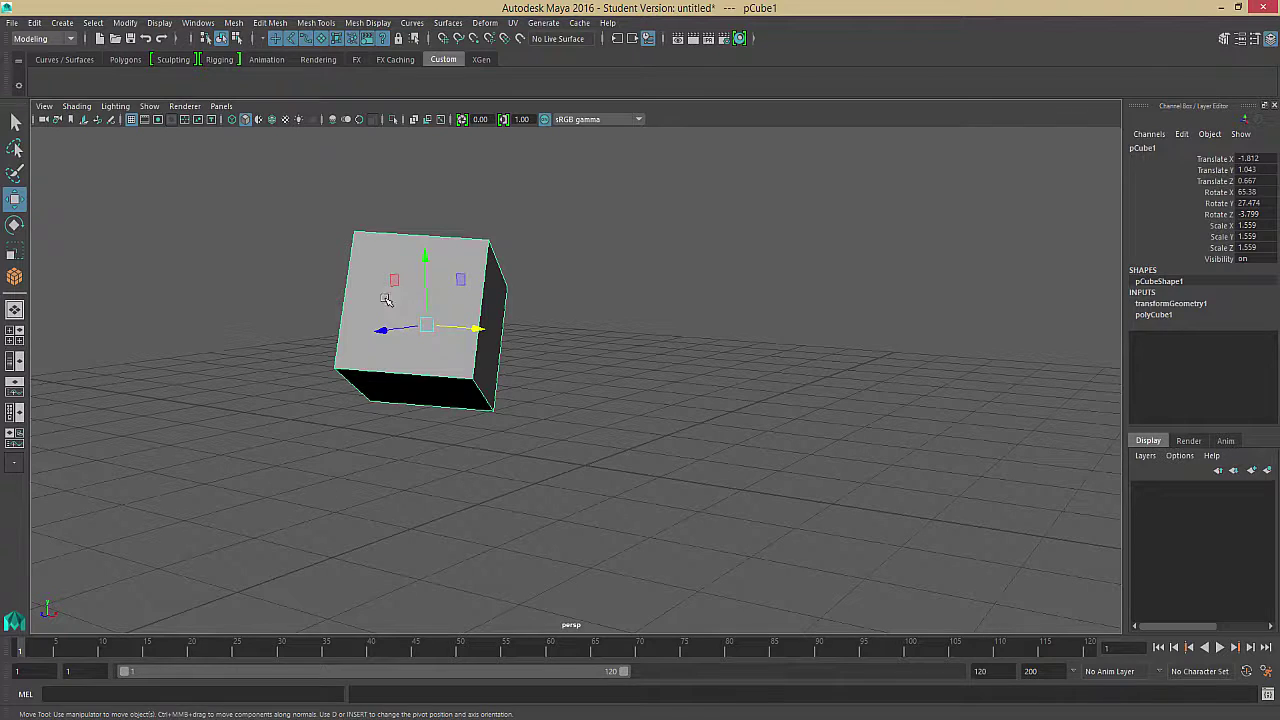
- Add Freeze Transformations to the Custom shelf as a shortcut and apply it to the cube
click(125, 22)
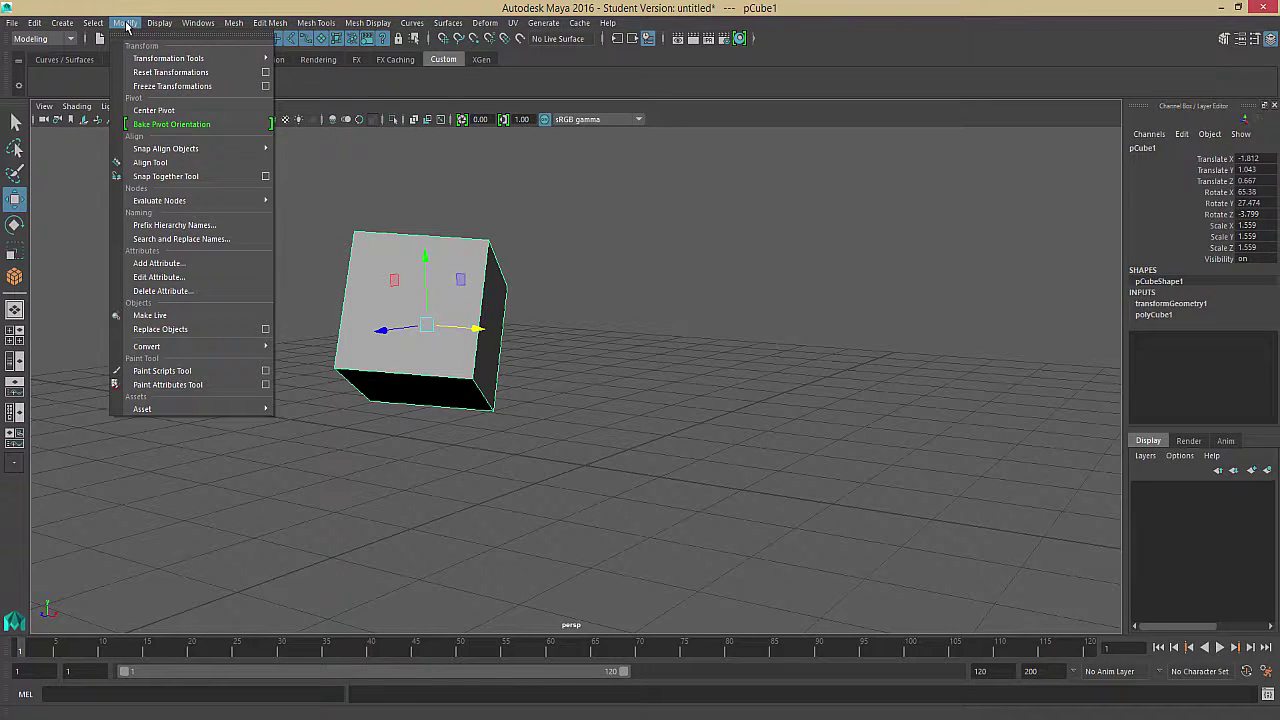
ctrl+shift+click(181, 89)
click(84, 89)
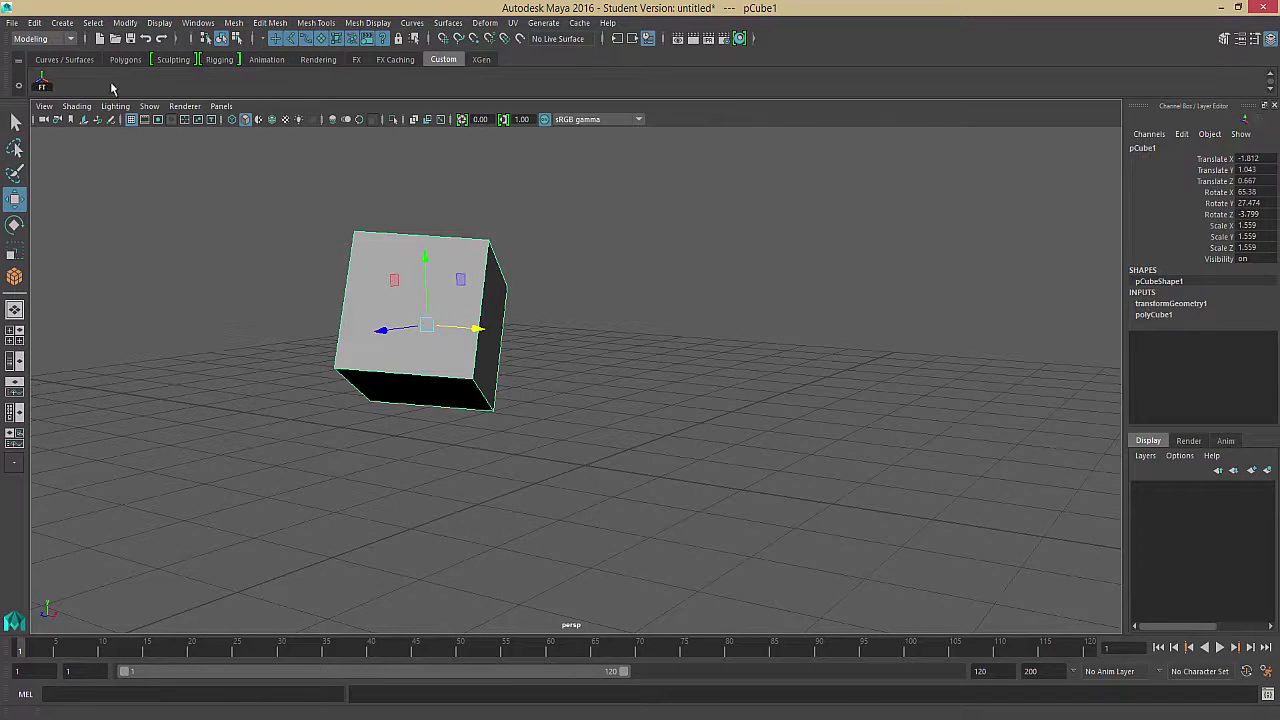
click(45, 85)
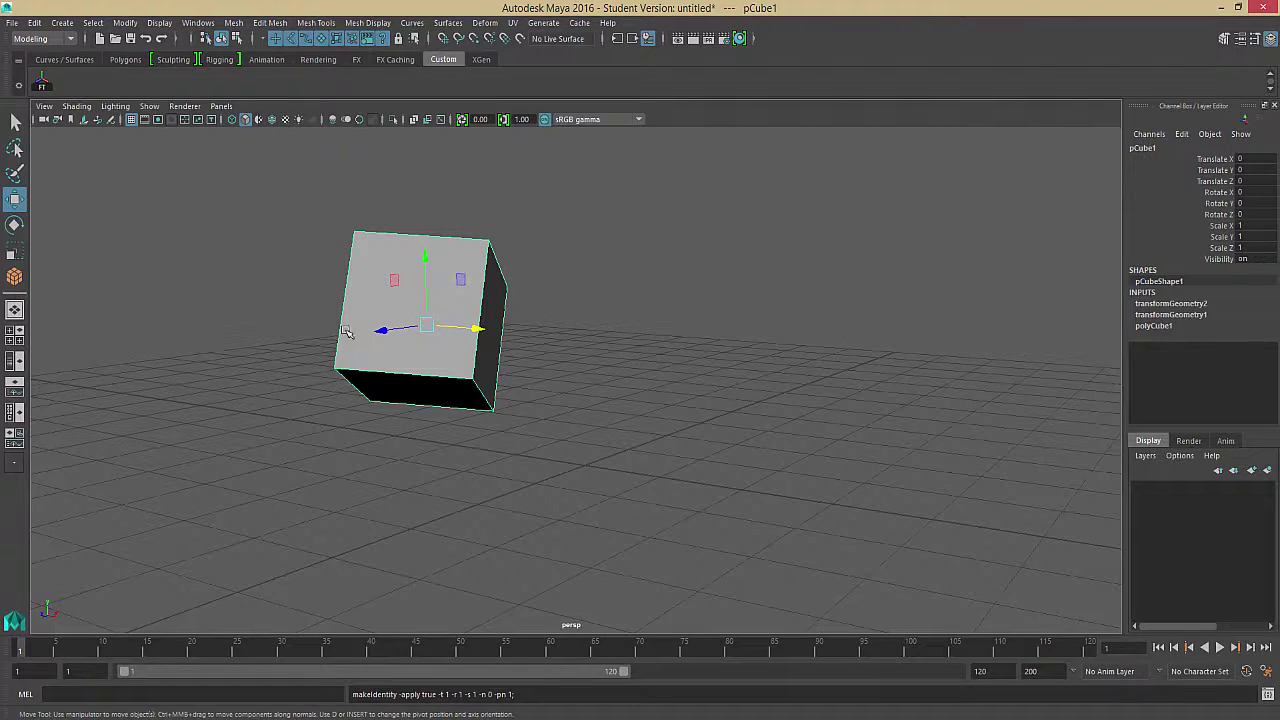
alt+drag(345, 331, 630, 368)
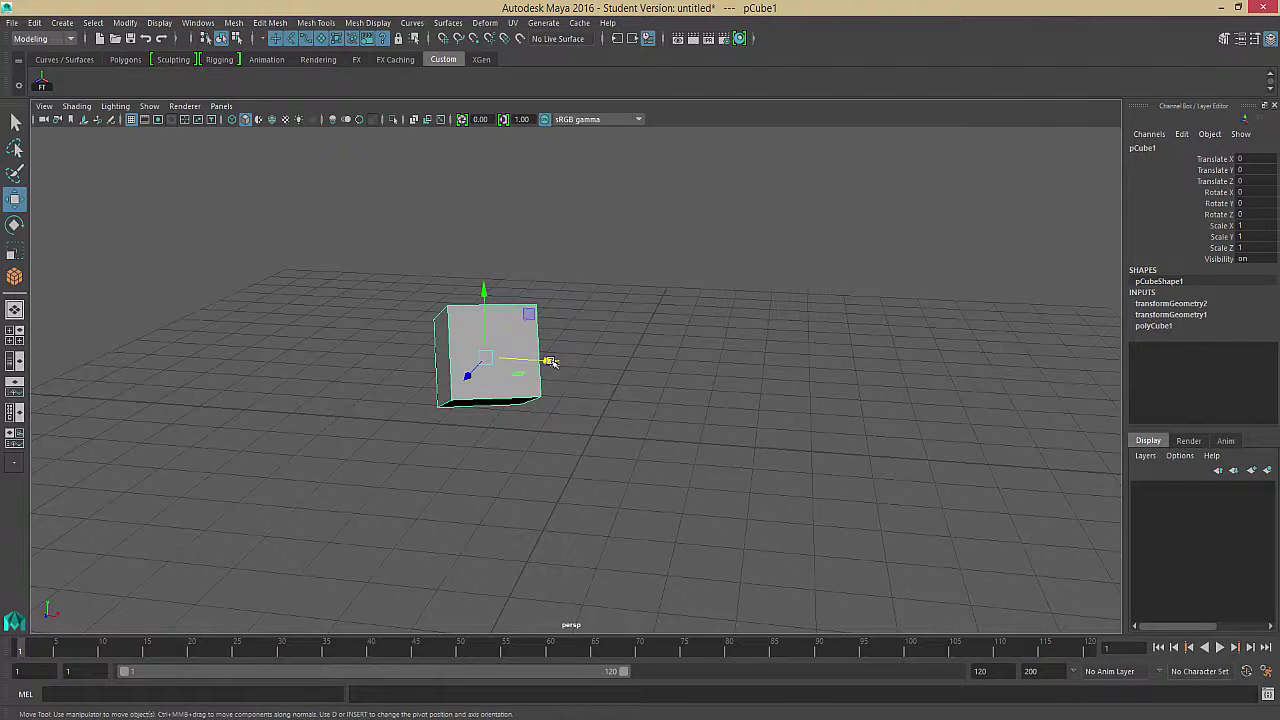
- Move the frozen cube about 2.74 units along X, rotate it about -14, 58.3, 144.4 degrees and scale it uniformly to about 0.52
click(552, 362)
click(531, 355)
drag(546, 362, 544, 396)
key(e)
key(r)
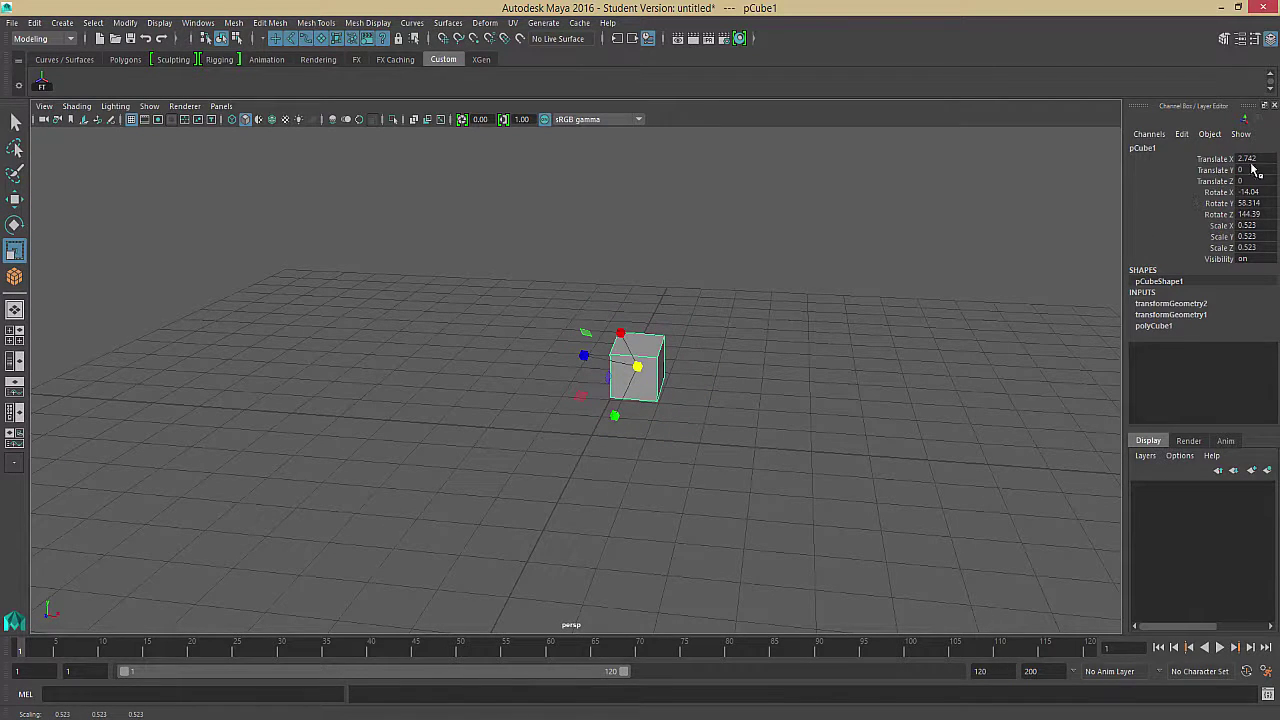
- Reset the cube's translate and rotate values to 0 and its scale values to 1, and reselect the cube
drag(1250, 159, 1258, 215)
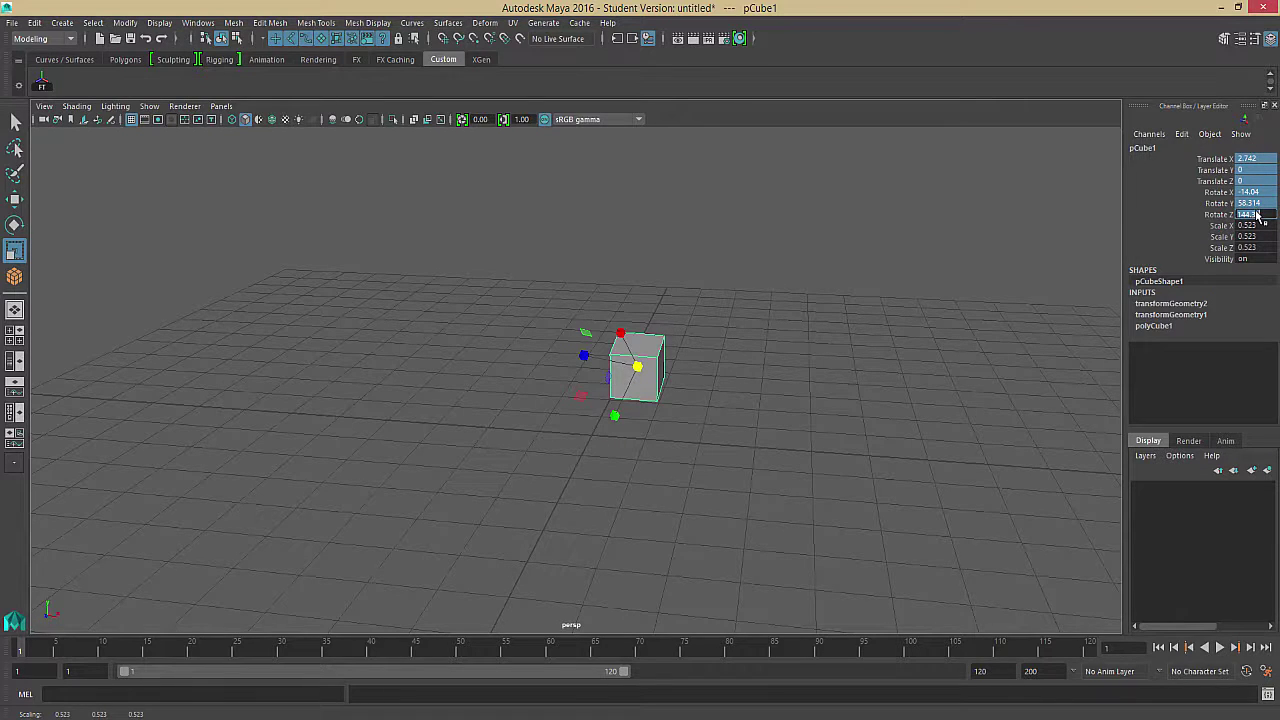
key(Return)
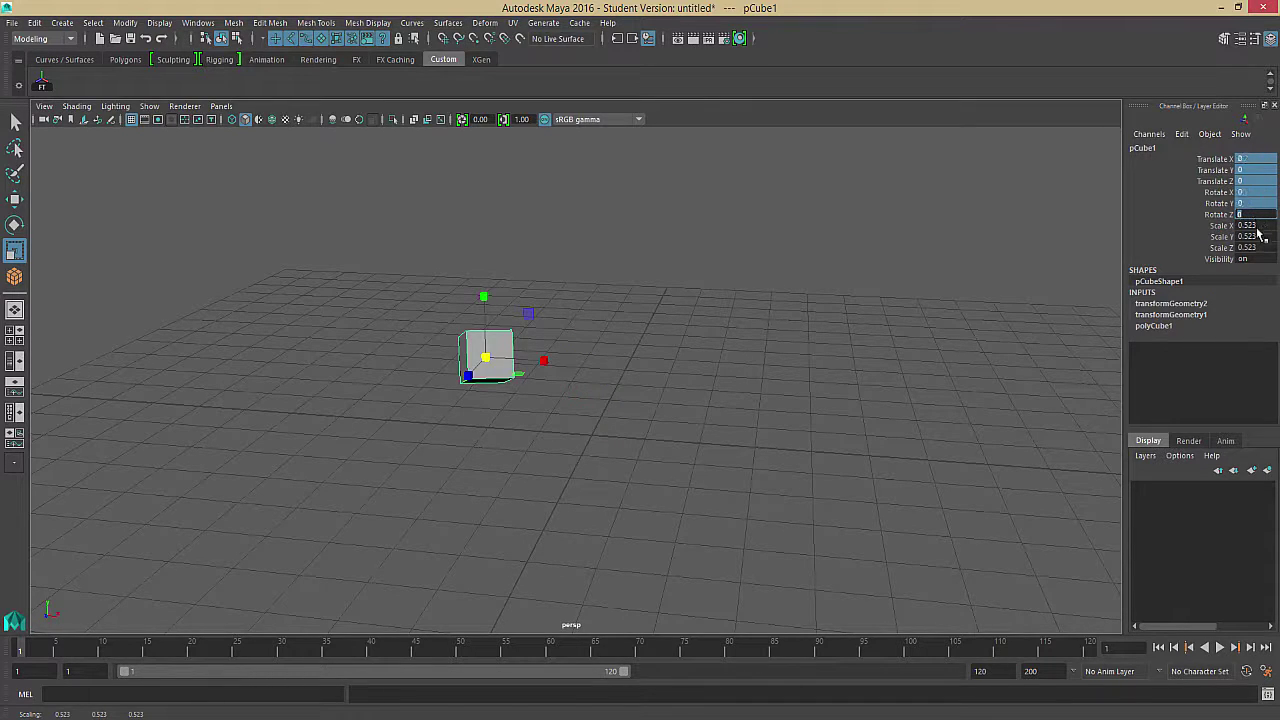
drag(1257, 226, 1255, 246)
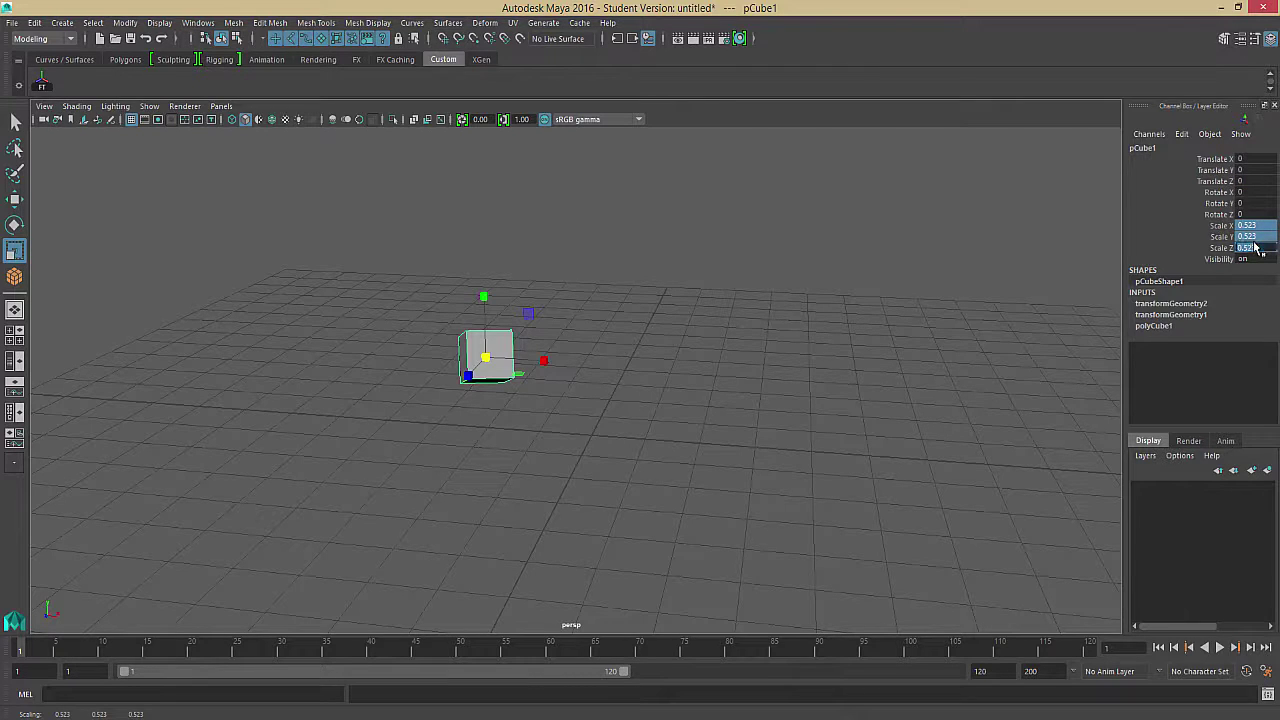
text(1)
key(Return)
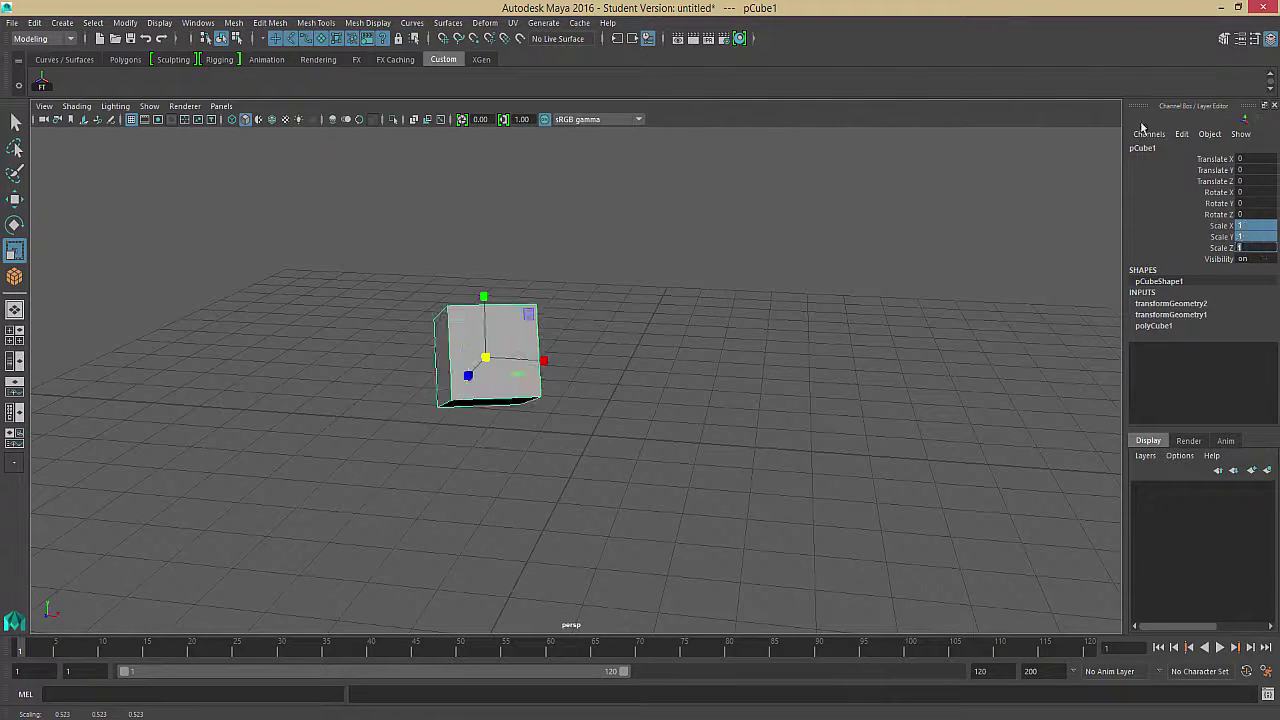
click(686, 320)
click(496, 349)
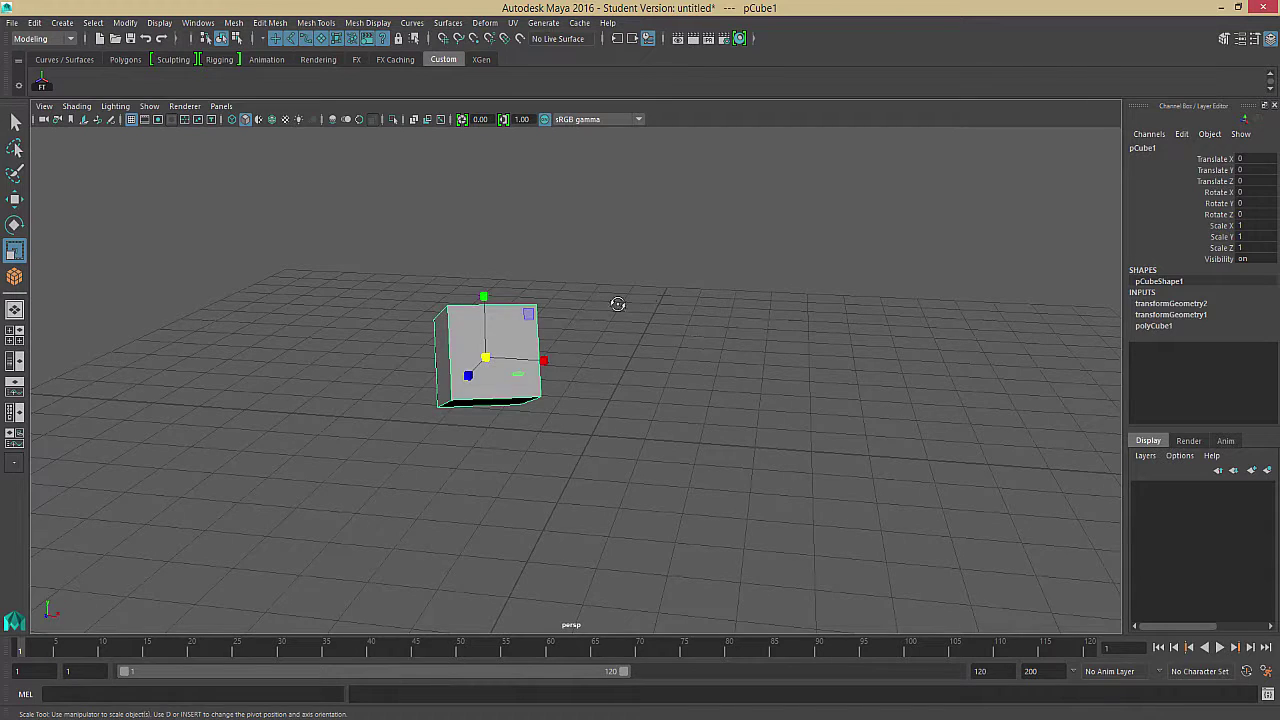
- Move only the cube's pivot along X to about -0.81, onto the cube's side face
alt+drag(617, 300, 571, 260)
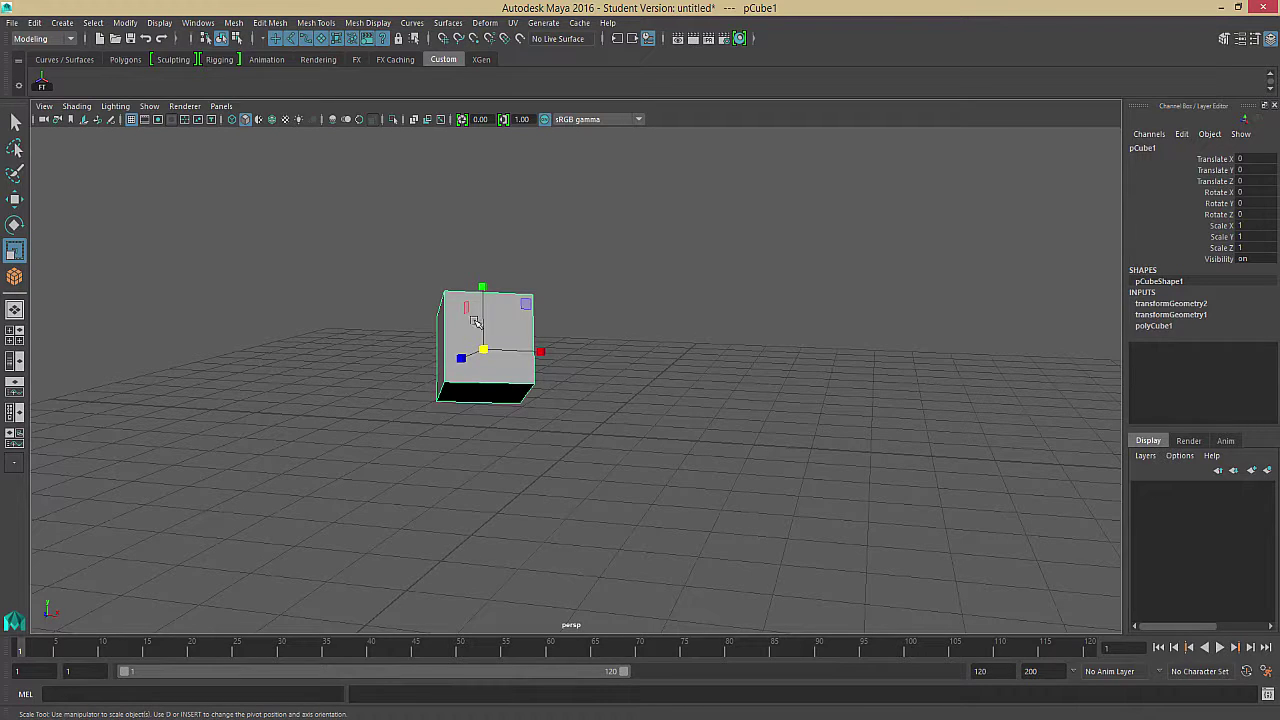
key(d)
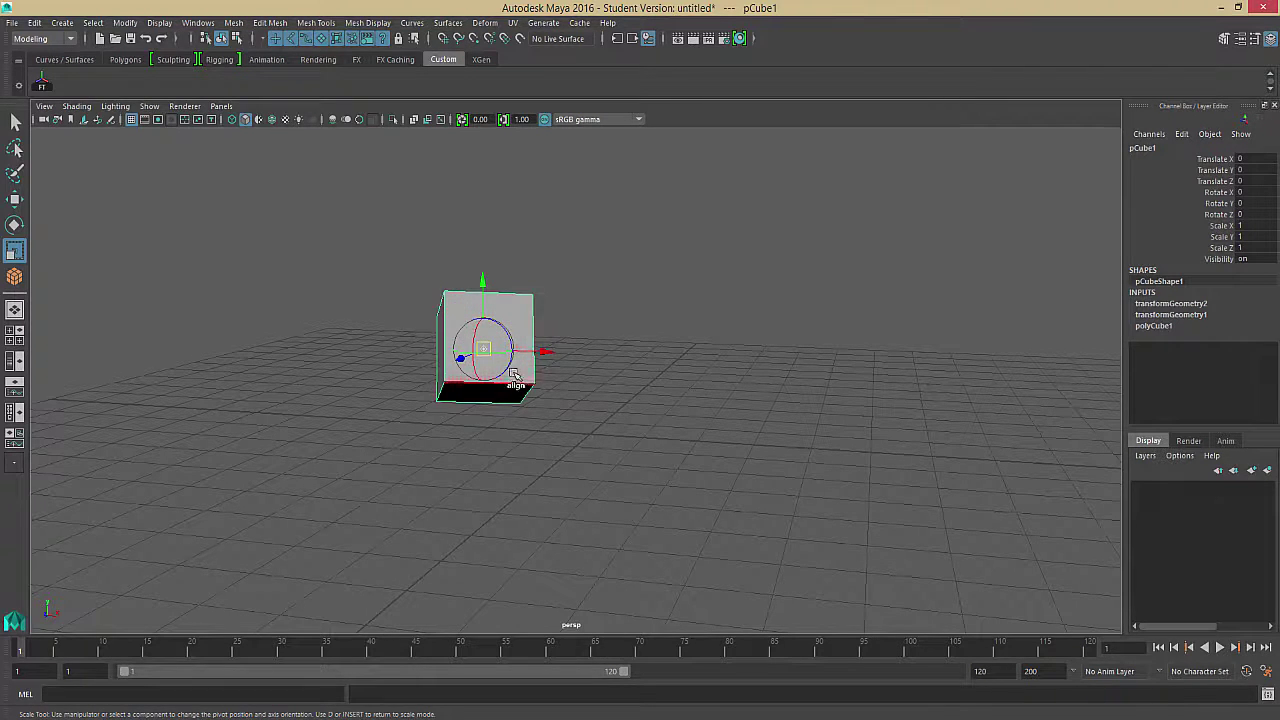
drag(553, 353, 601, 357)
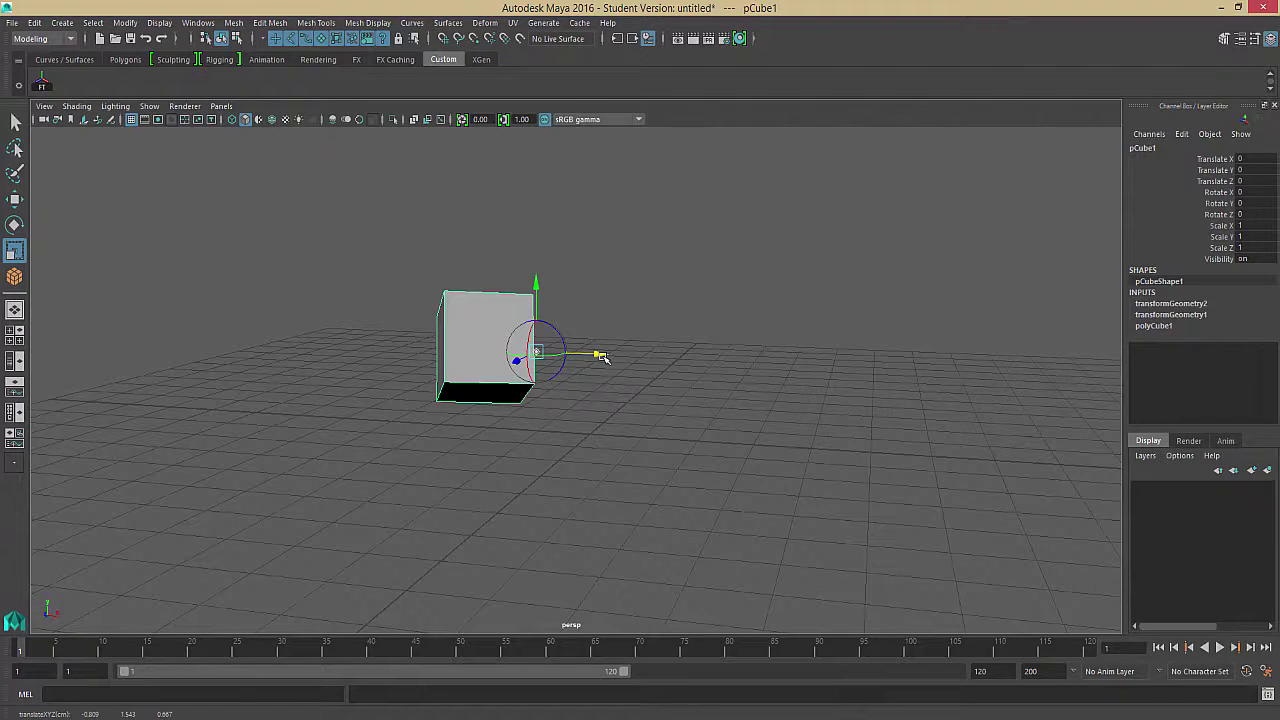
key(d)
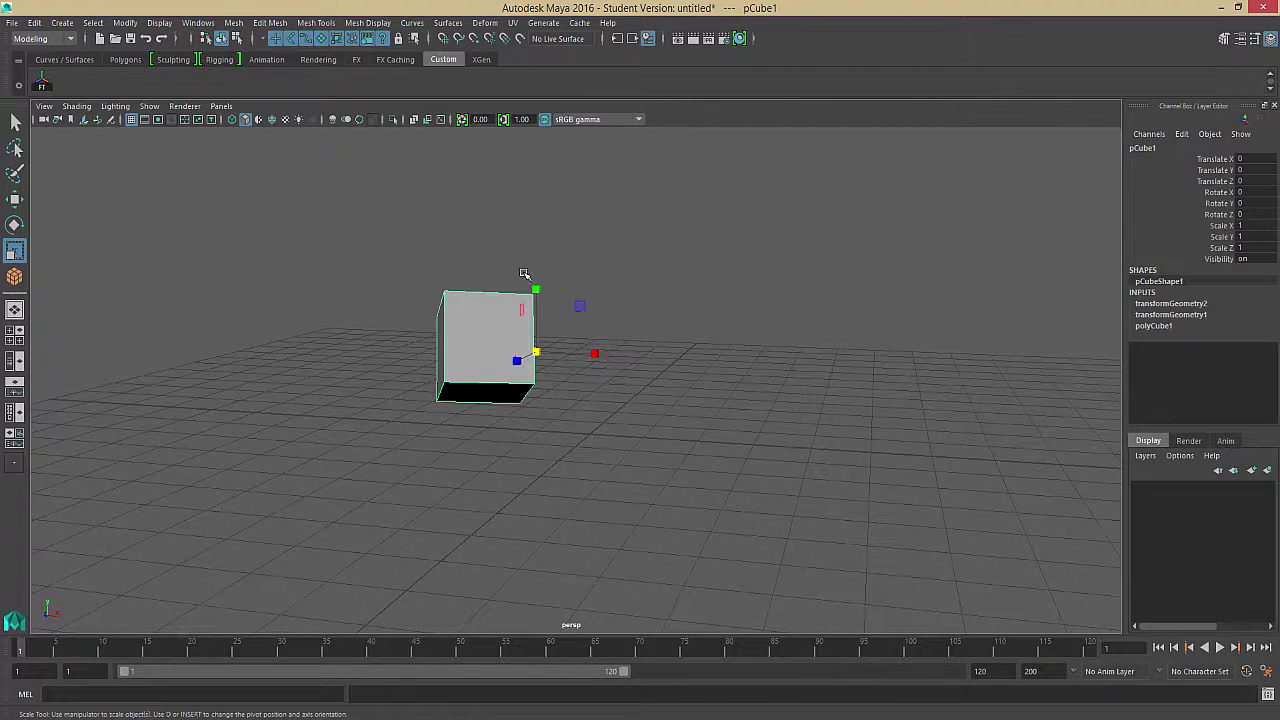
- Try scaling the cube along X and rotating it about 4.7, 43.2, -9.7 degrees around the offset pivot, and undo both changes
drag(593, 354, 586, 329)
key(ctrl+z)
key(e)
key(ctrl+z)
key(ctrl+z)
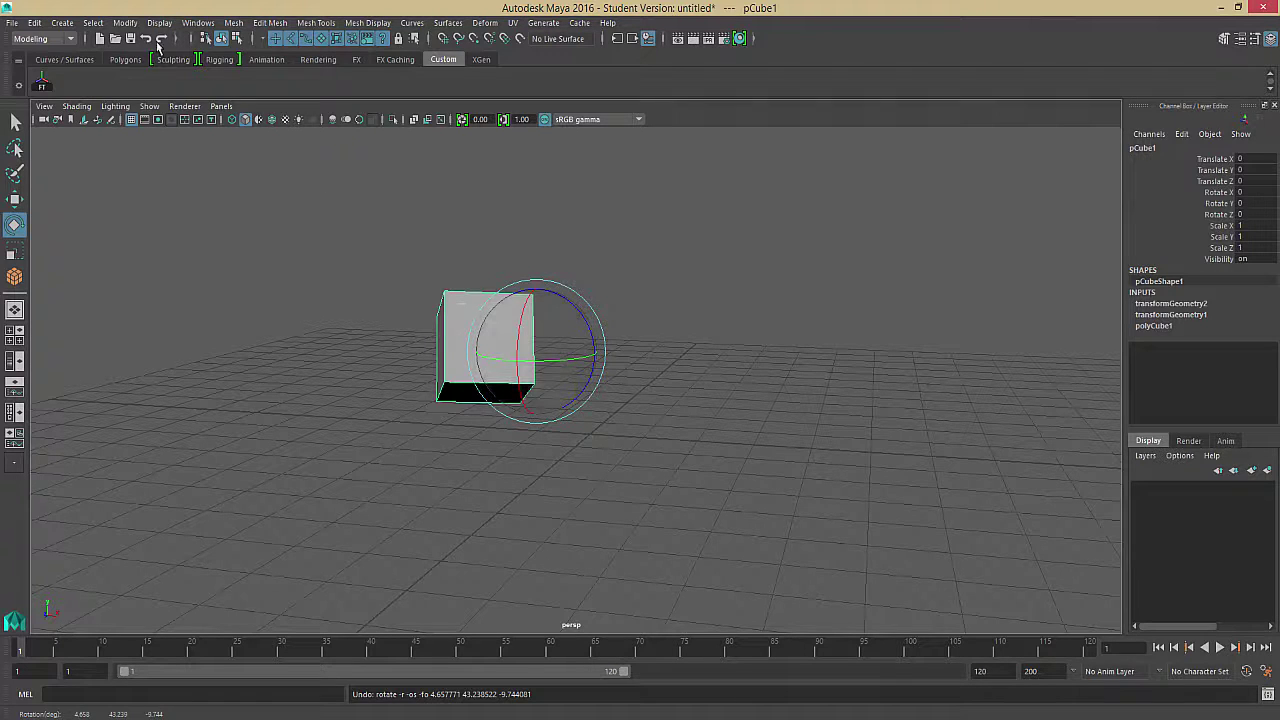
- Add Center Pivot to the Custom shelf as a shortcut and apply it to the cube
click(125, 22)
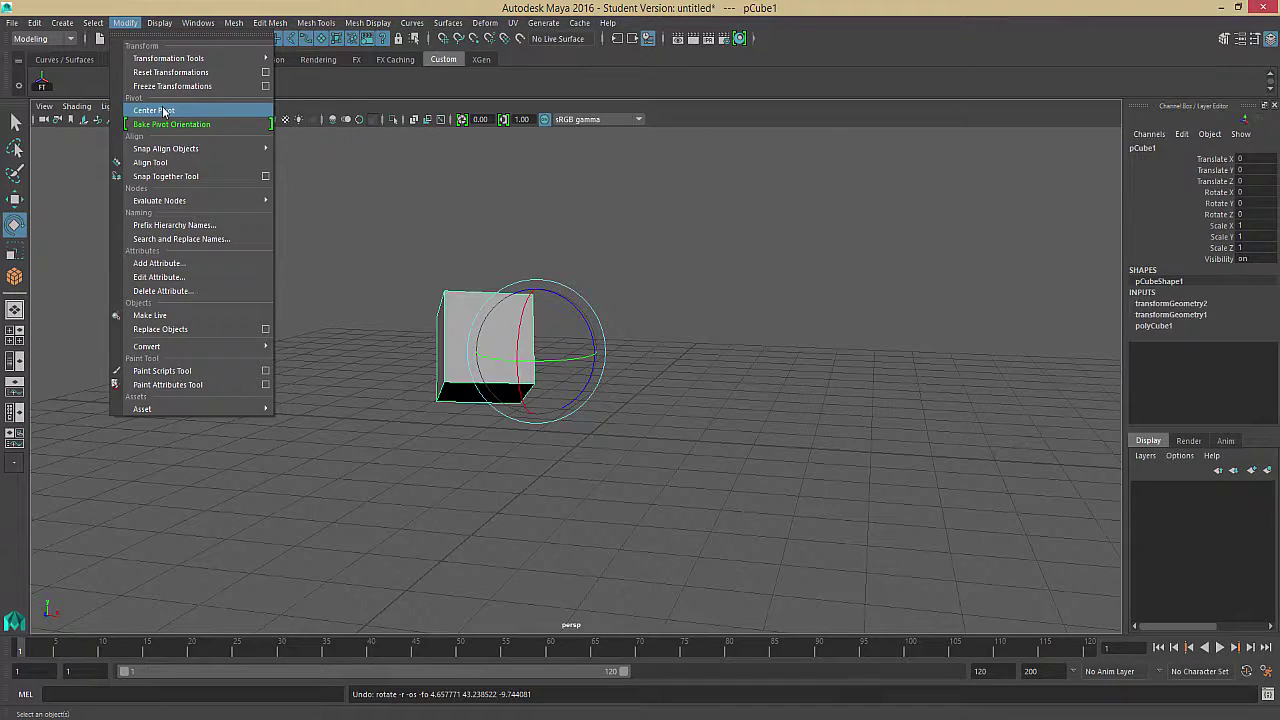
click(160, 110)
click(128, 22)
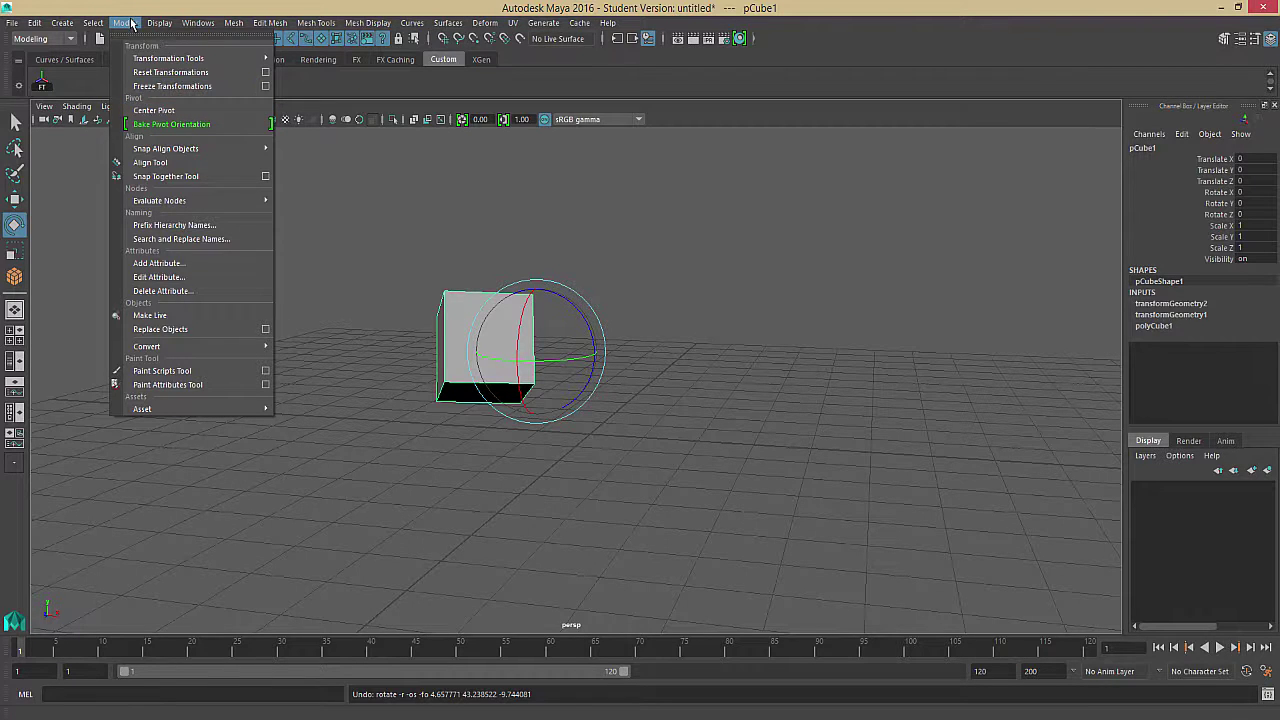
ctrl+shift+click(152, 110)
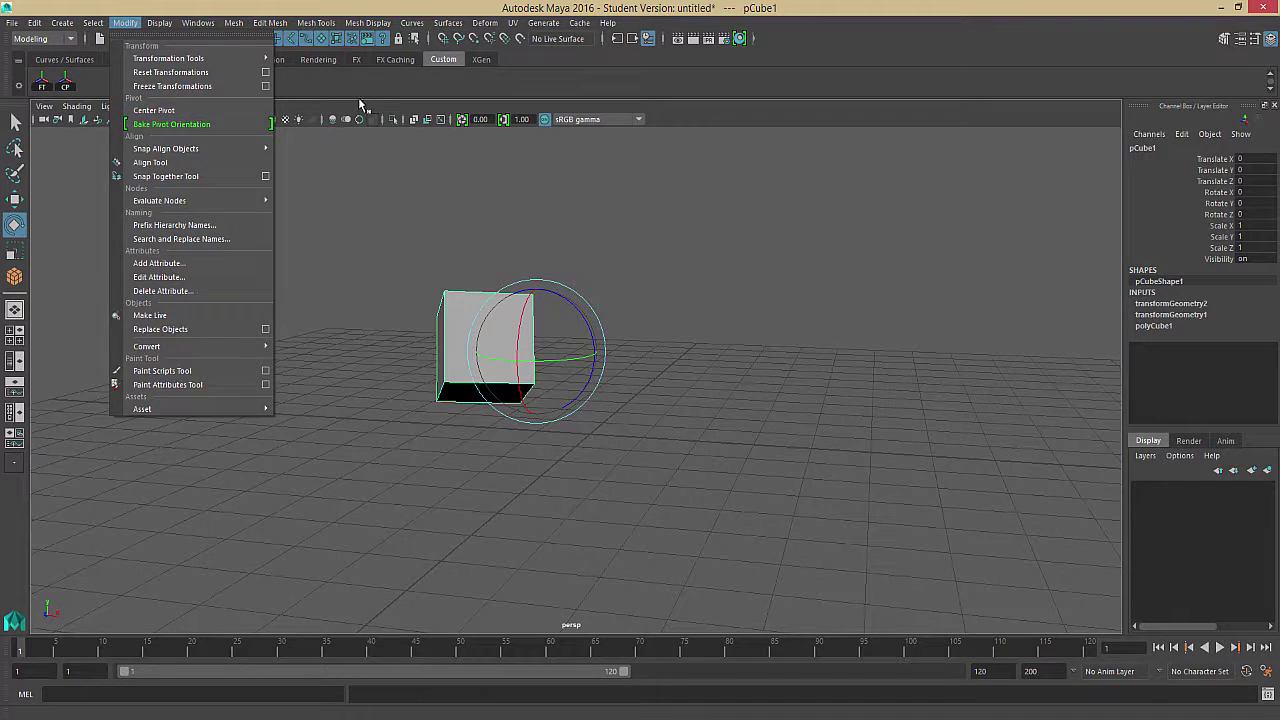
click(70, 87)
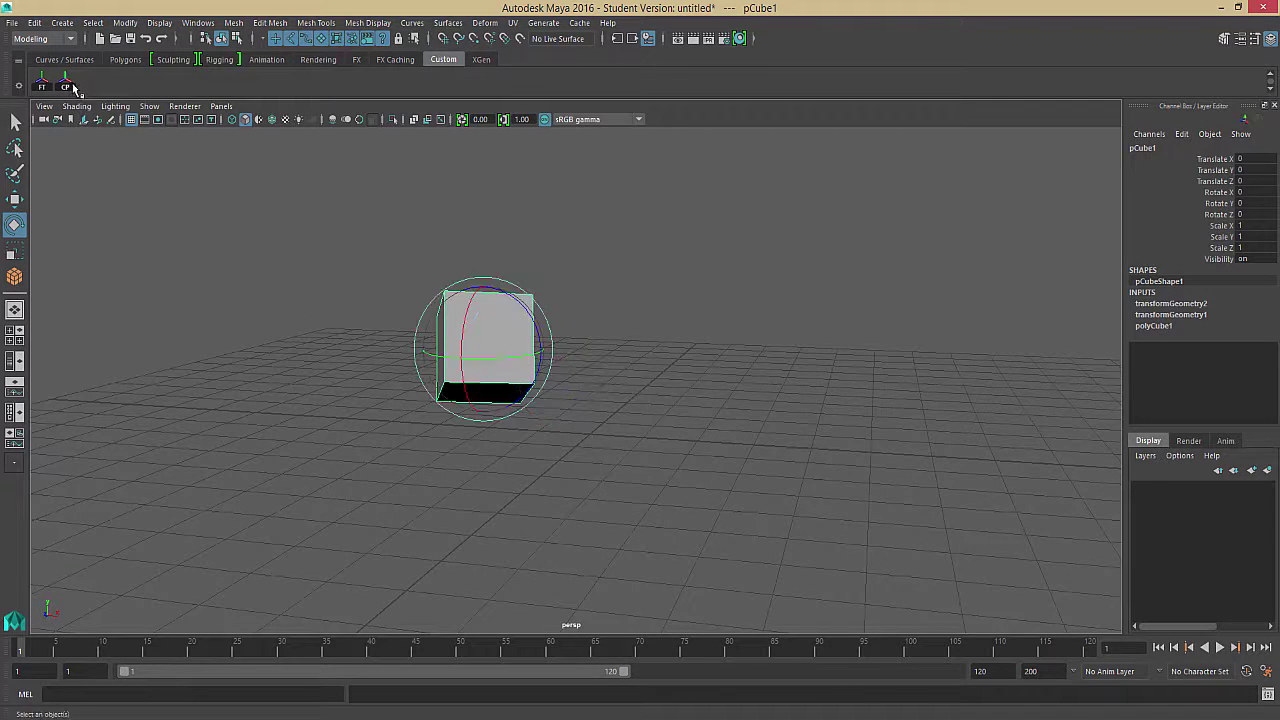